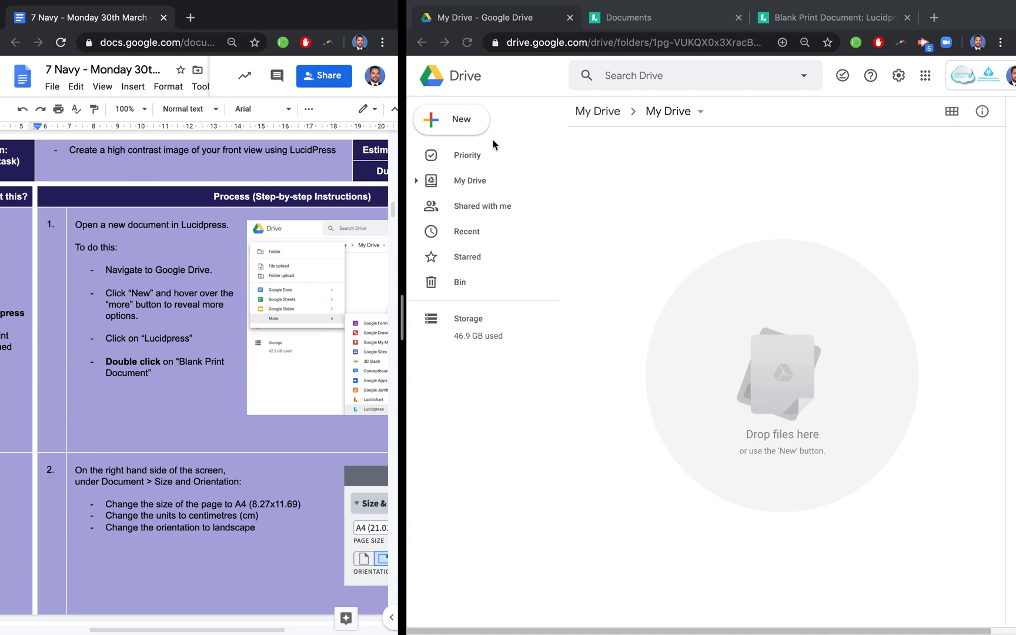
- Start a new Lucidpress document from Google Drive
{"action": "left_click", "coordinate": [458, 124]}
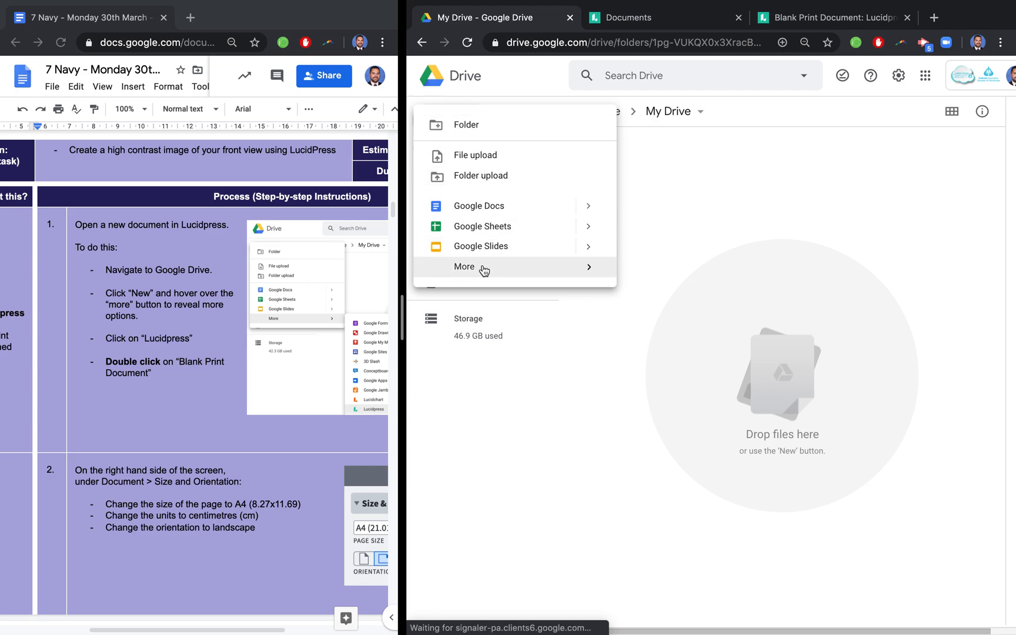
{"action": "mouse_move", "coordinate": [590, 274]}
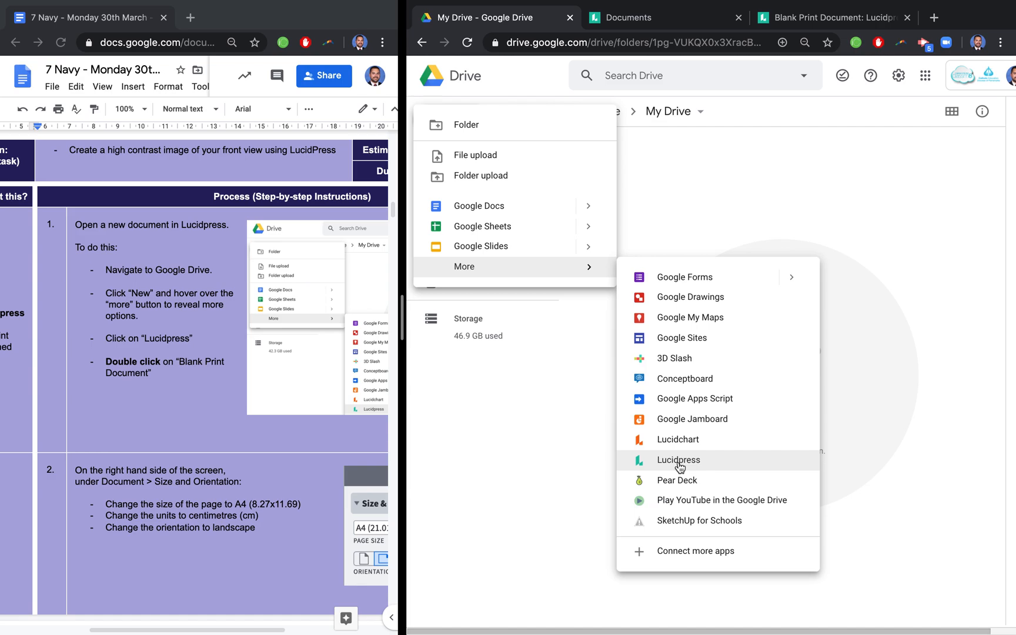
{"action": "left_click", "coordinate": [679, 463]}
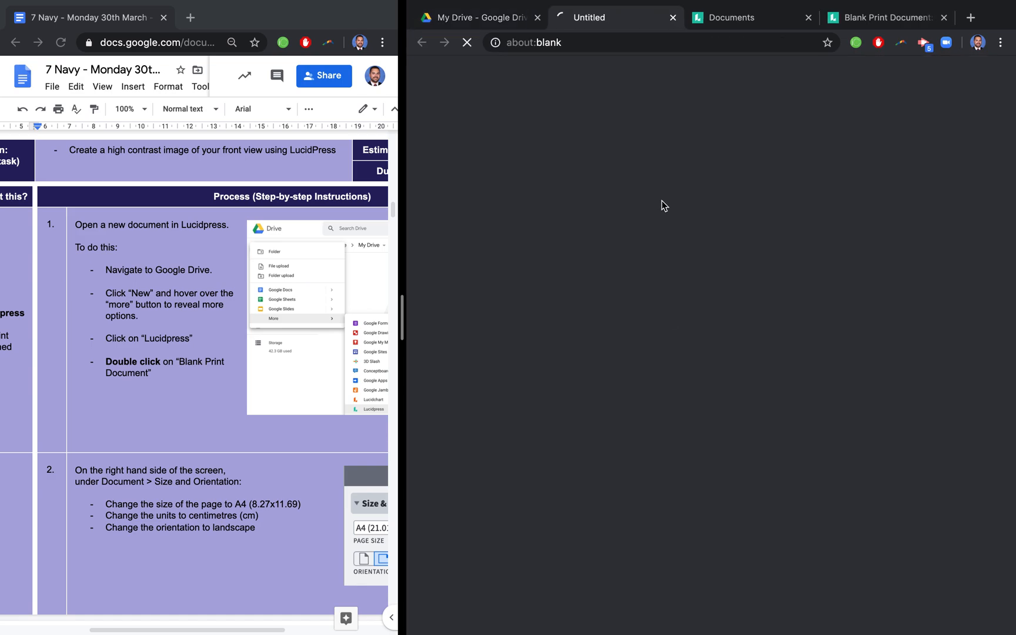
- Search the Lucidpress templates for "blank print document"
{"action": "left_click", "coordinate": [705, 26]}
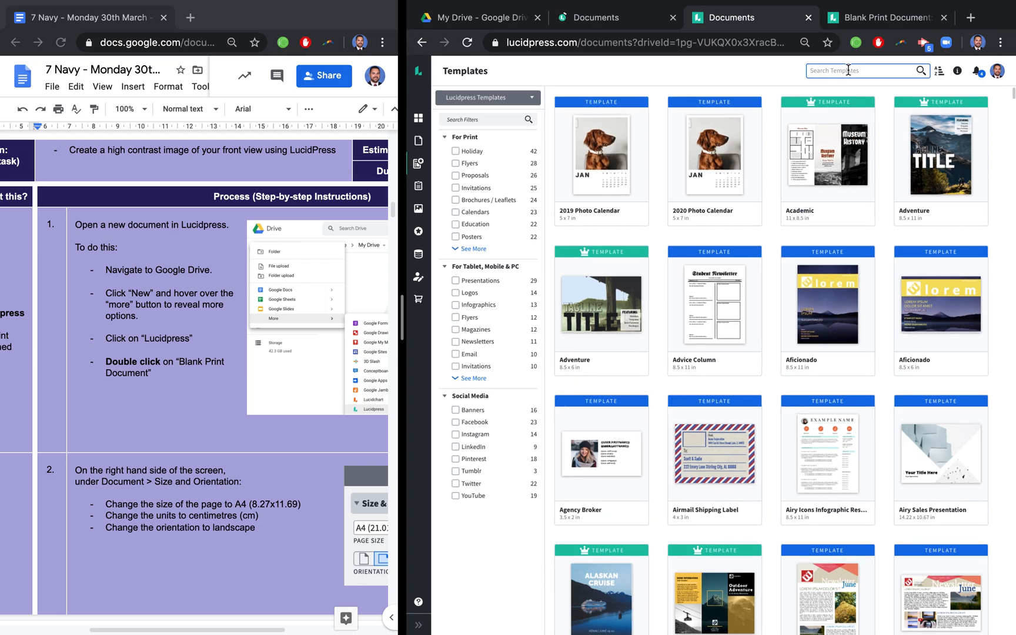
{"action": "scroll", "coordinate": [849, 70], "scroll_direction": "up", "scroll_amount": 5}
{"action": "scroll", "coordinate": [849, 70], "scroll_direction": "down", "scroll_amount": 5}
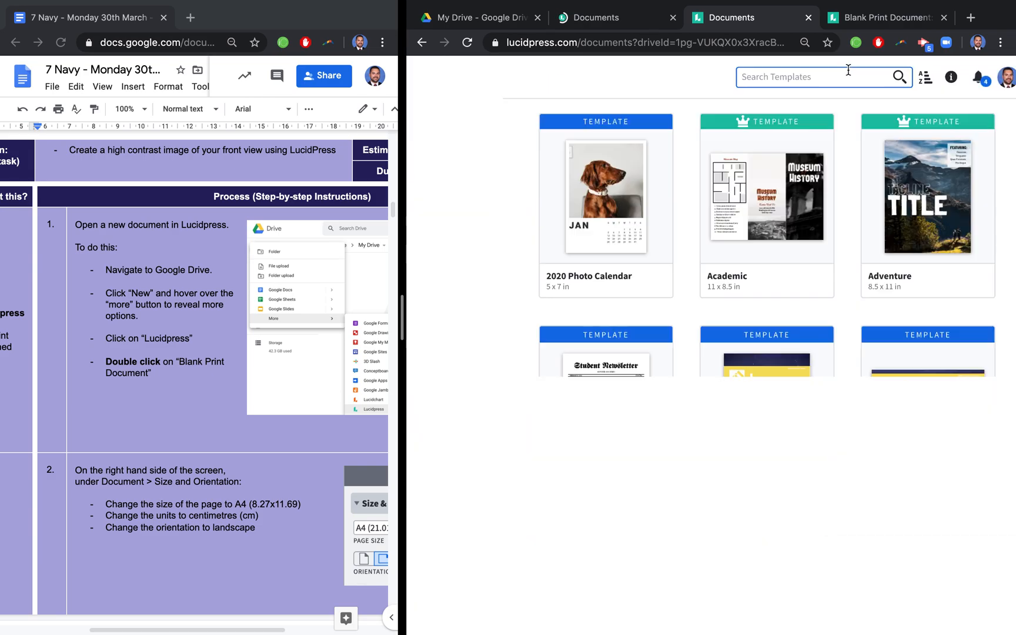
{"action": "scroll", "coordinate": [849, 70], "scroll_direction": "up", "scroll_amount": 5}
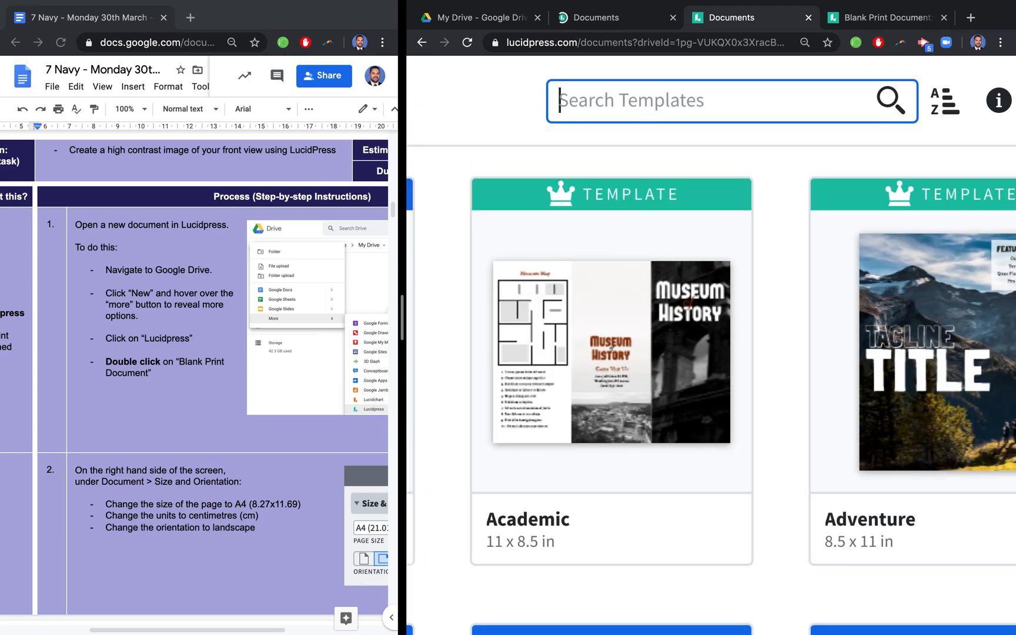
{"action": "type", "text": "bb"}
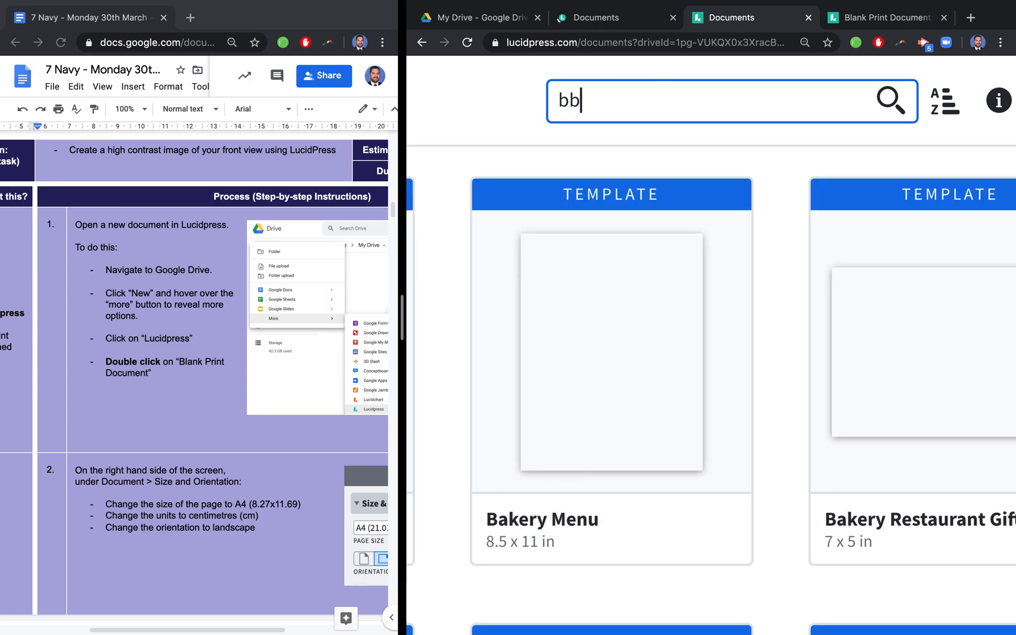
{"action": "type", "text": "l"}
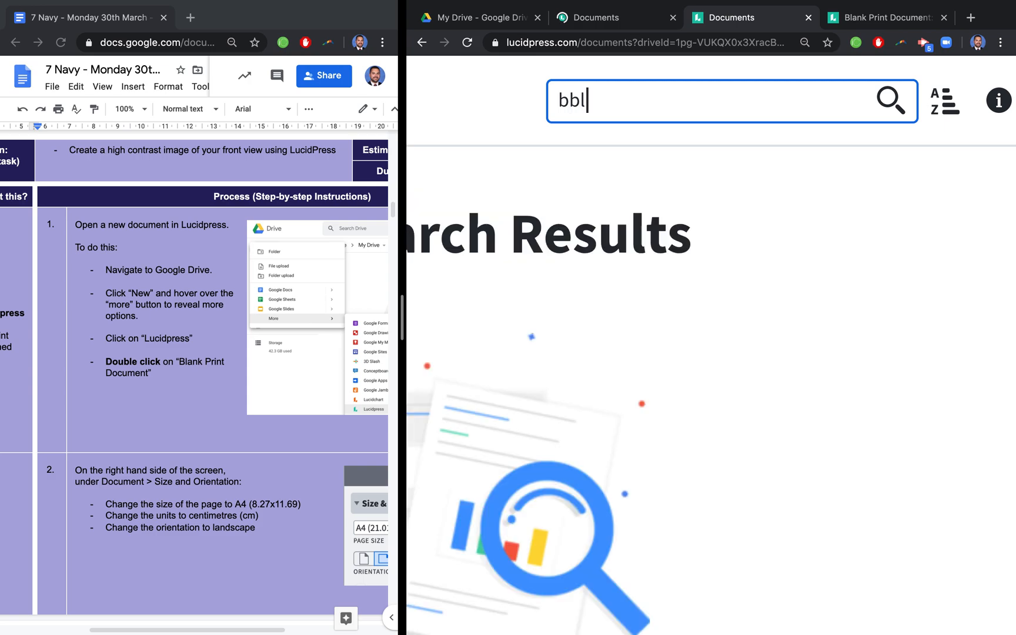
{"action": "key", "text": "BackSpace"}
{"action": "key", "text": "BackSpace"}
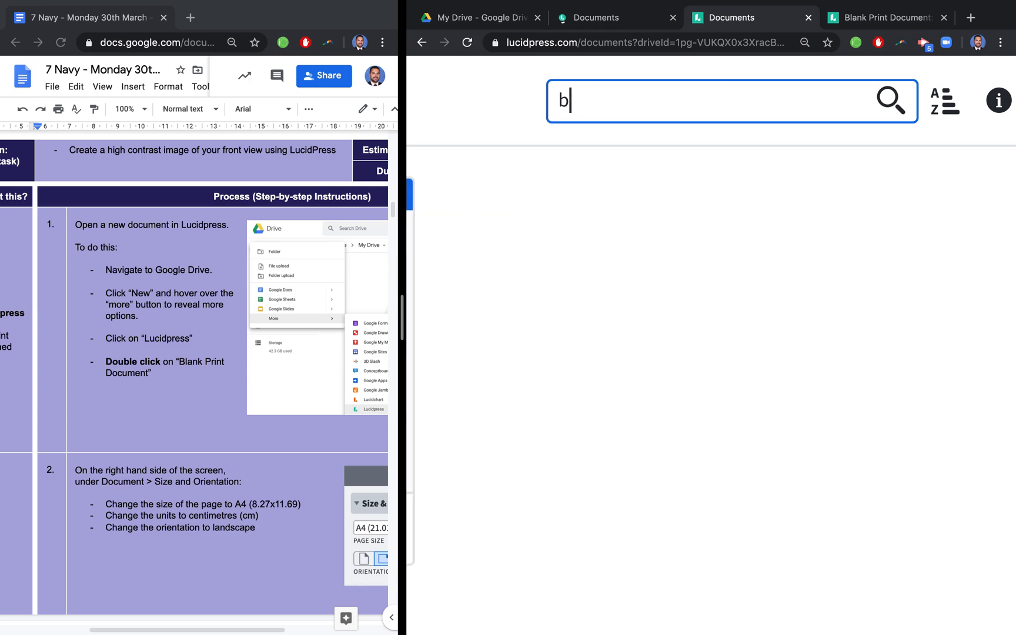
{"action": "type", "text": "lank pr"}
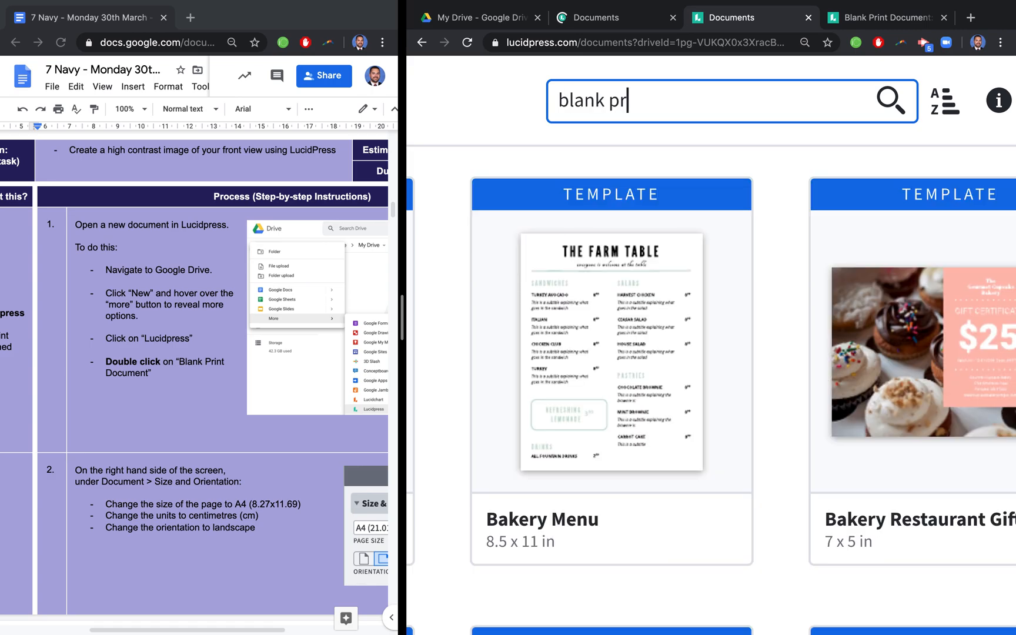
{"action": "type", "text": "int document"}
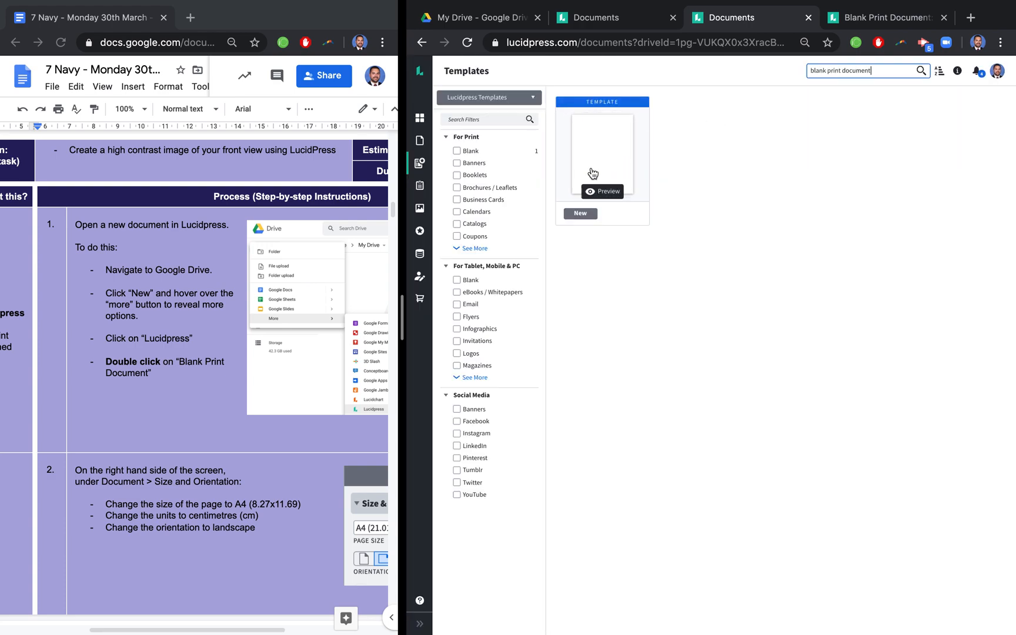
- In the already open Blank Print Document, set the page size to A4 (8.27x11.69), the units to cm and the orientation to landscape
{"action": "left_click", "coordinate": [877, 20]}
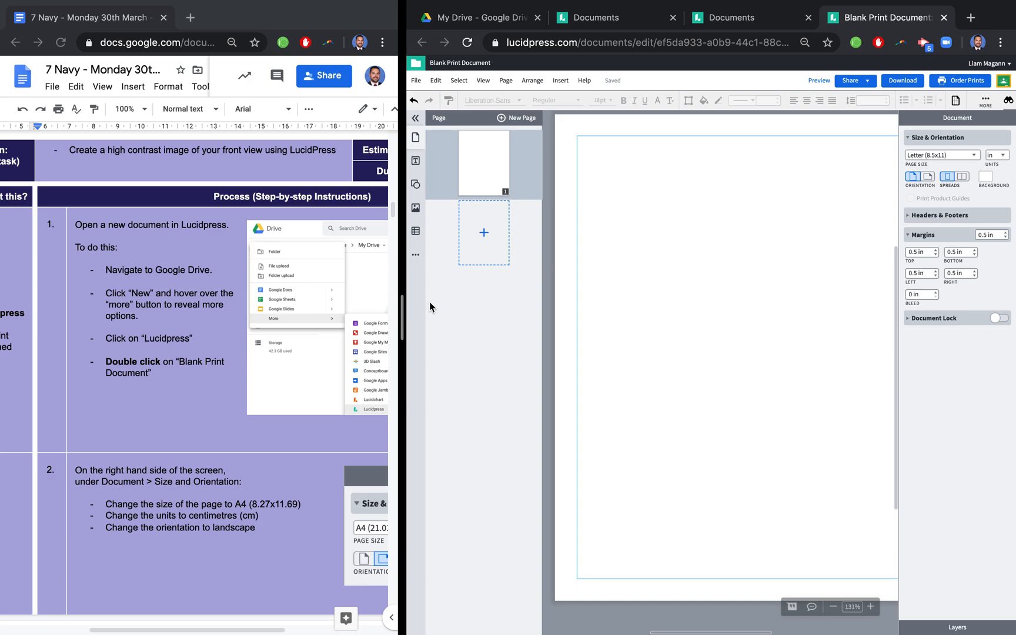
{"action": "scroll", "coordinate": [204, 366], "scroll_direction": "down", "scroll_amount": 5}
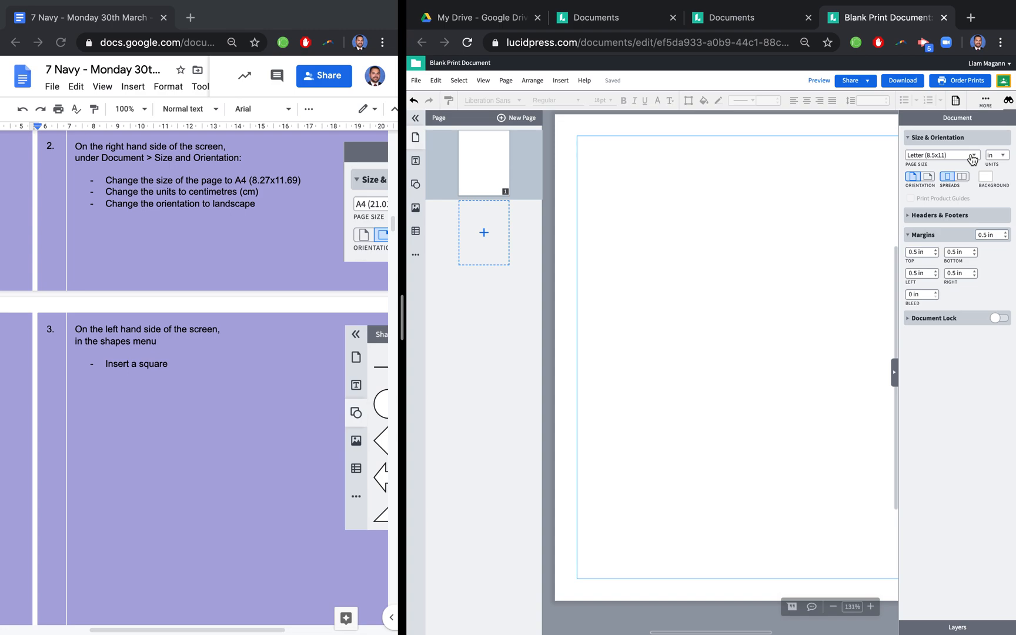
{"action": "left_click", "coordinate": [973, 155]}
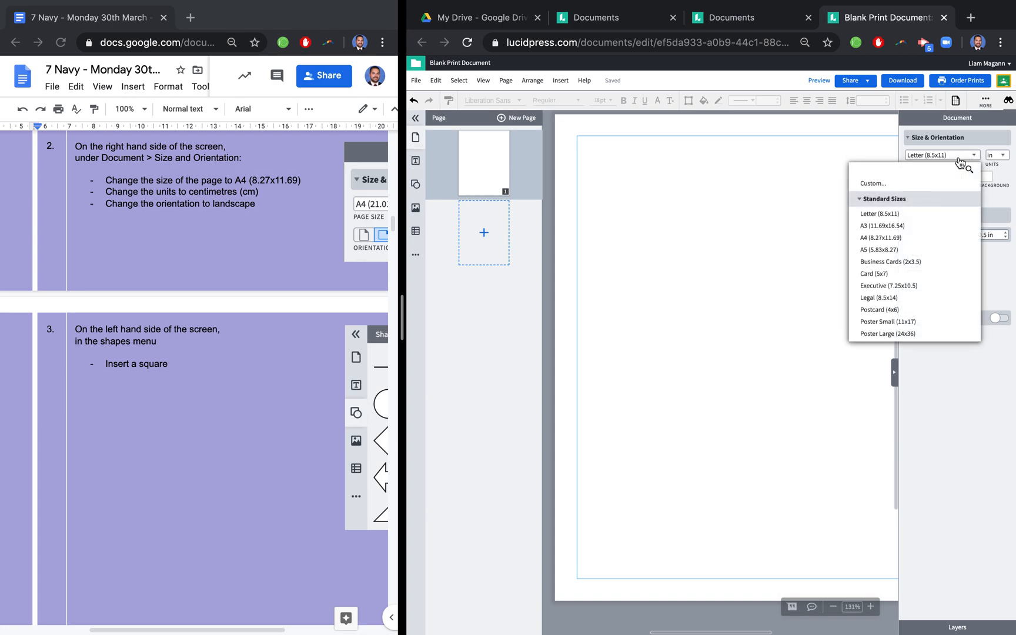
{"action": "left_click", "coordinate": [879, 238]}
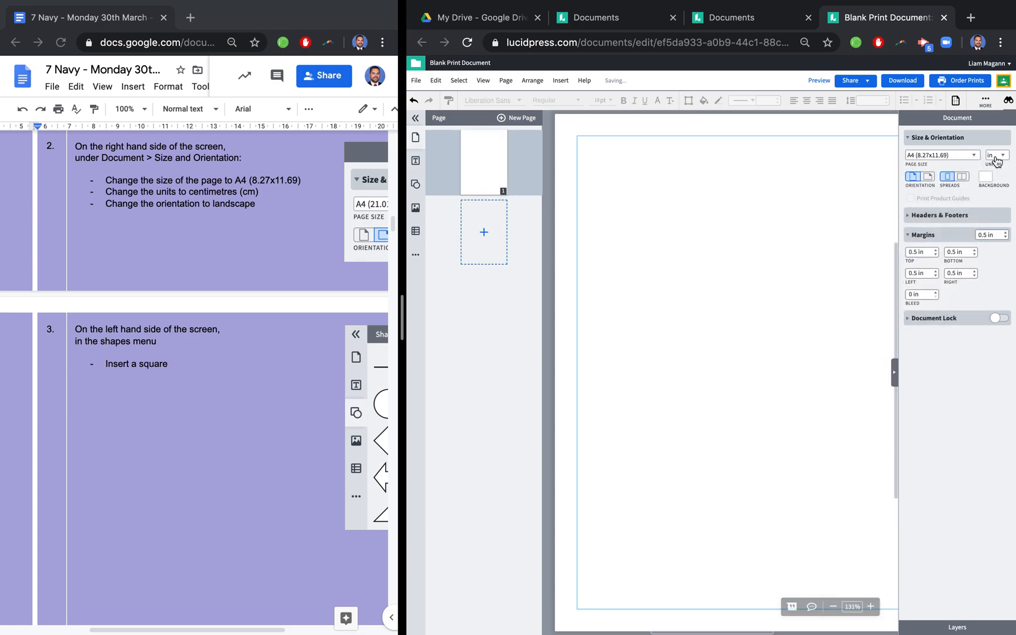
{"action": "left_click", "coordinate": [996, 157]}
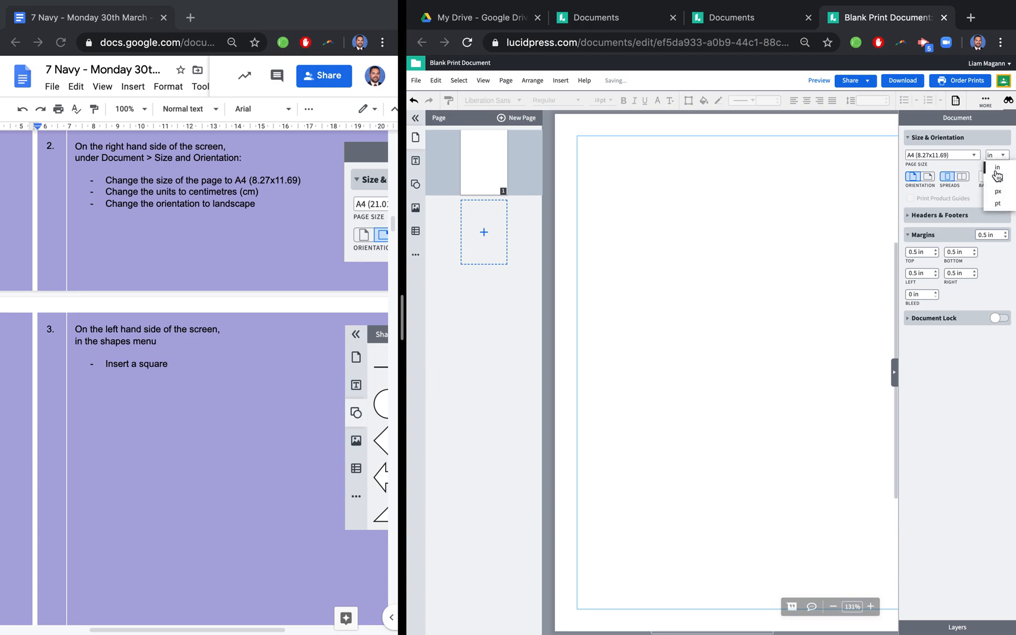
{"action": "left_click", "coordinate": [997, 177]}
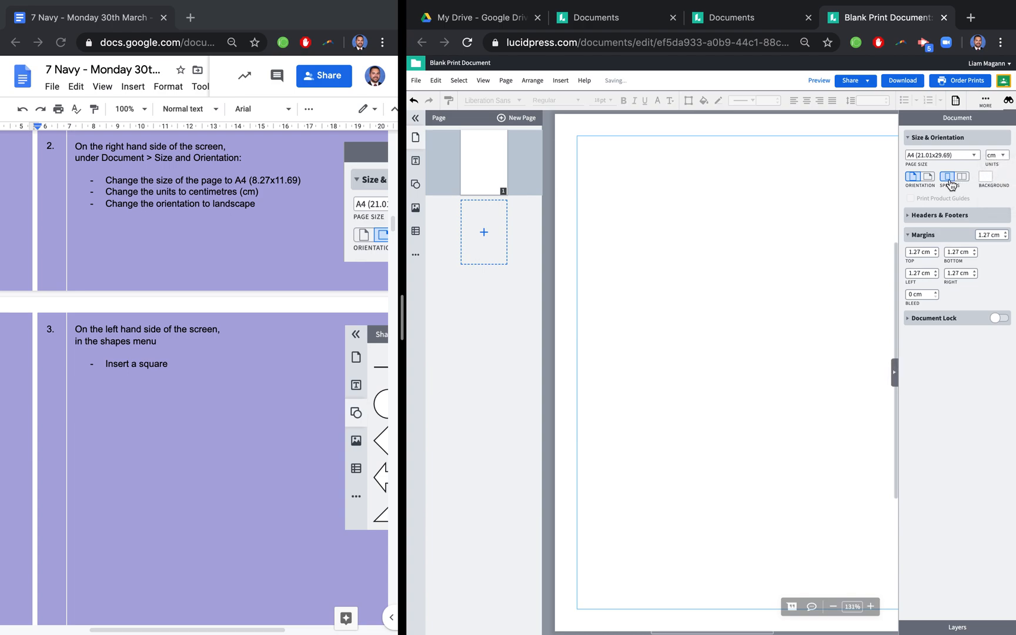
{"action": "left_click", "coordinate": [929, 180]}
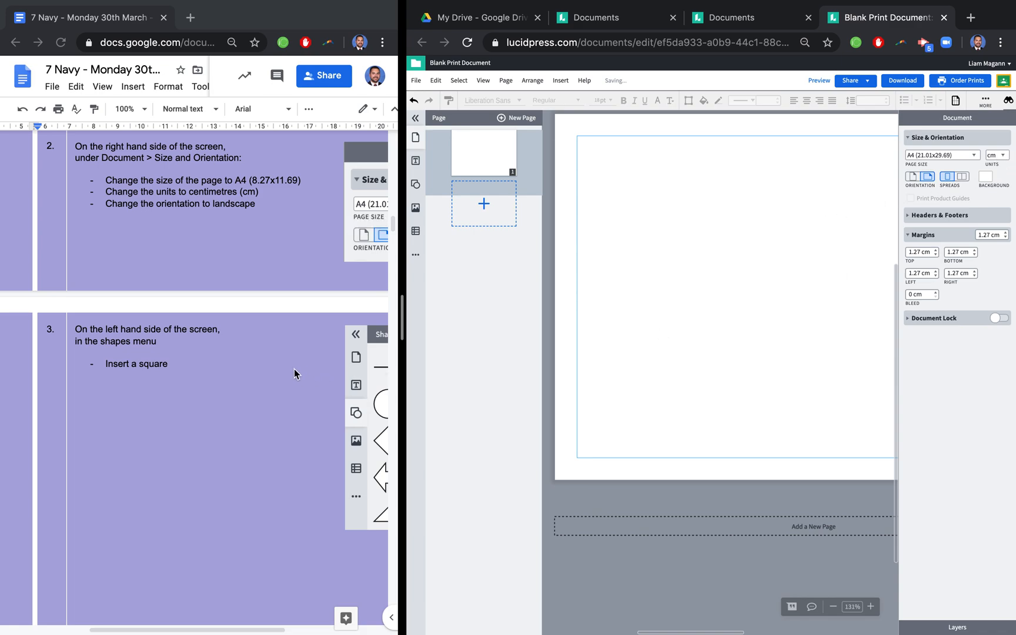
- Insert a square shape on the page and collapse the shapes library
{"action": "scroll", "coordinate": [295, 371], "scroll_direction": "down", "scroll_amount": 3}
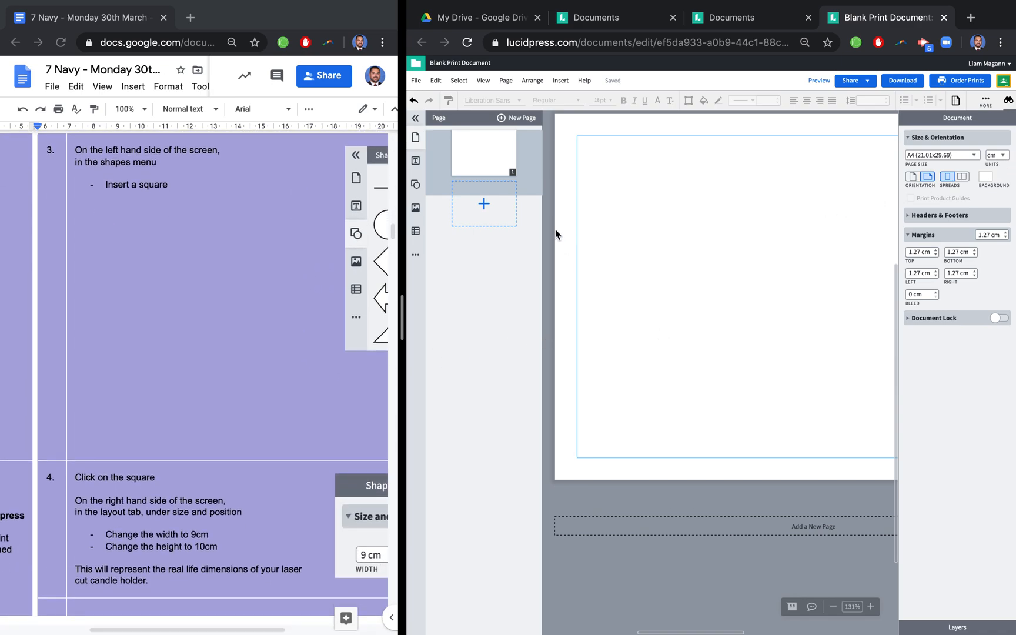
{"action": "left_click", "coordinate": [416, 185]}
{"action": "left_click", "coordinate": [488, 150]}
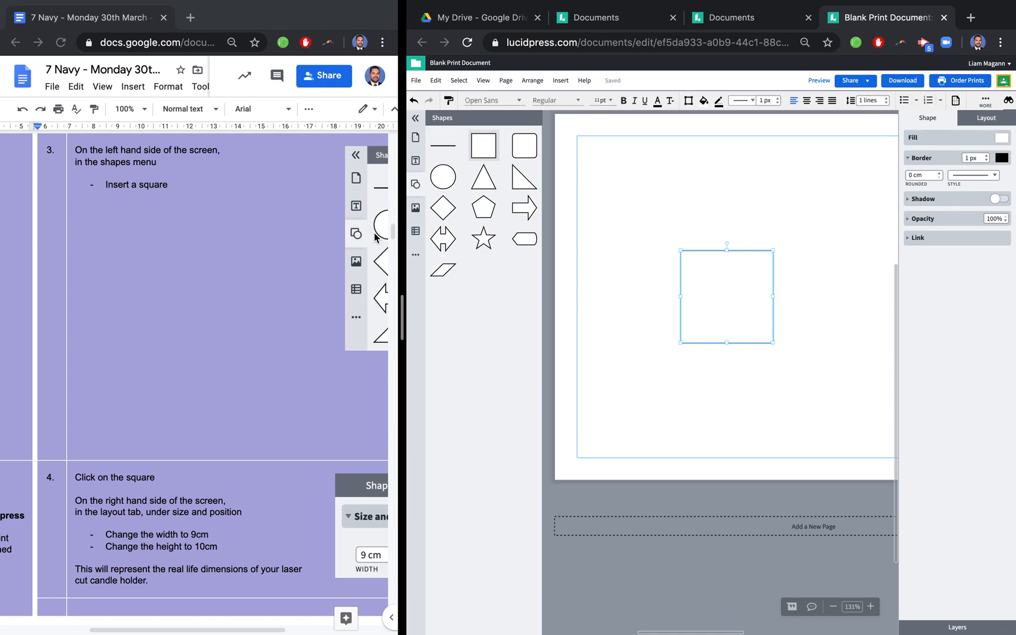
{"action": "left_click", "coordinate": [415, 187]}
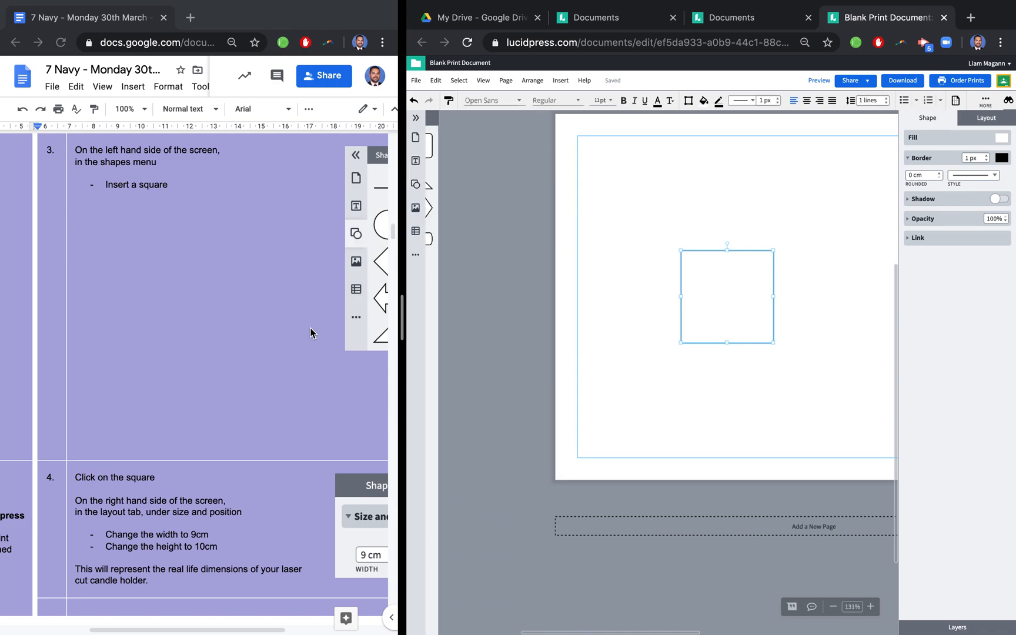
- Set the square's width to 9 cm and its height to 10 cm
{"action": "scroll", "coordinate": [229, 406], "scroll_direction": "down", "scroll_amount": 5}
{"action": "scroll", "coordinate": [224, 408], "scroll_direction": "down", "scroll_amount": 2}
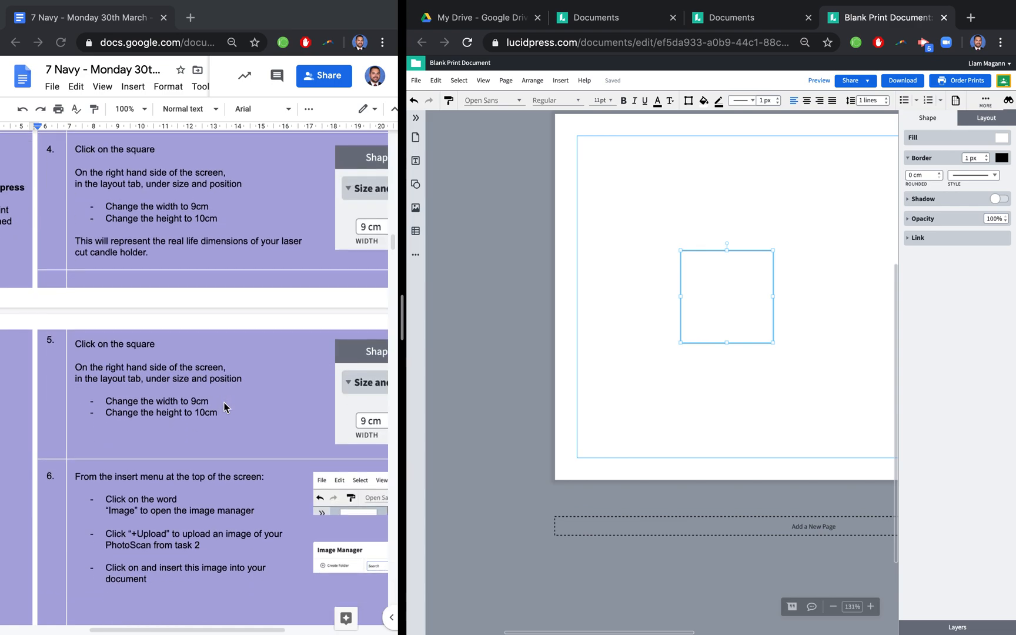
{"action": "left_click", "coordinate": [624, 334]}
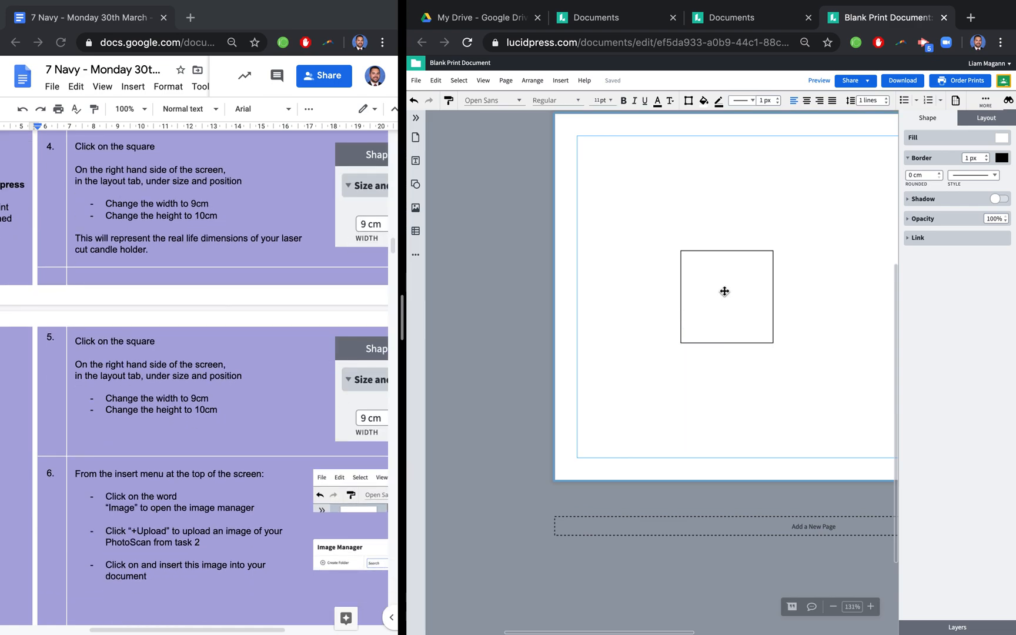
{"action": "left_click", "coordinate": [723, 291]}
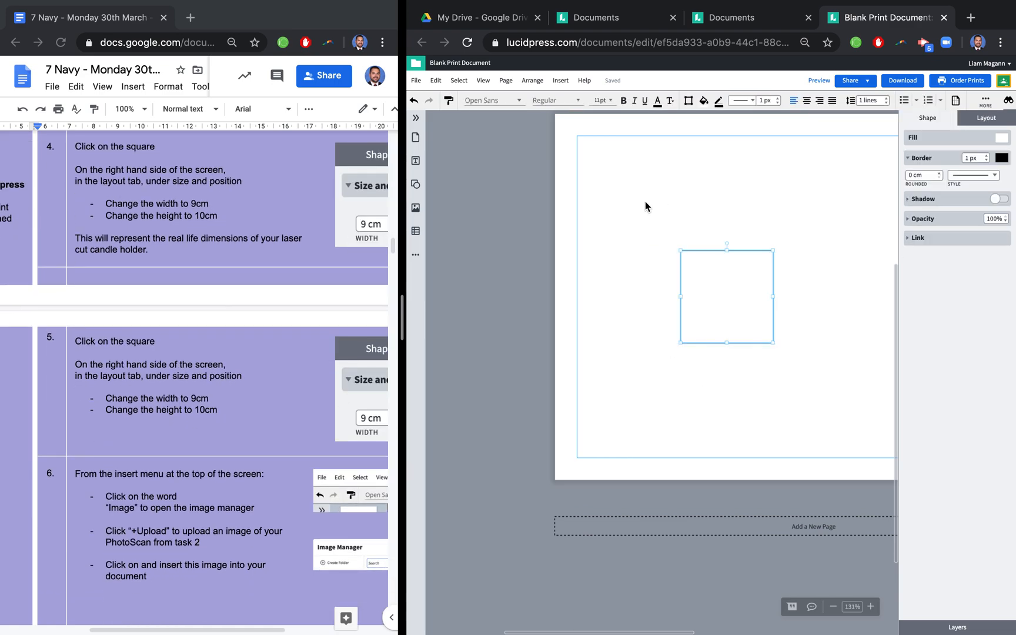
{"action": "left_click", "coordinate": [997, 123]}
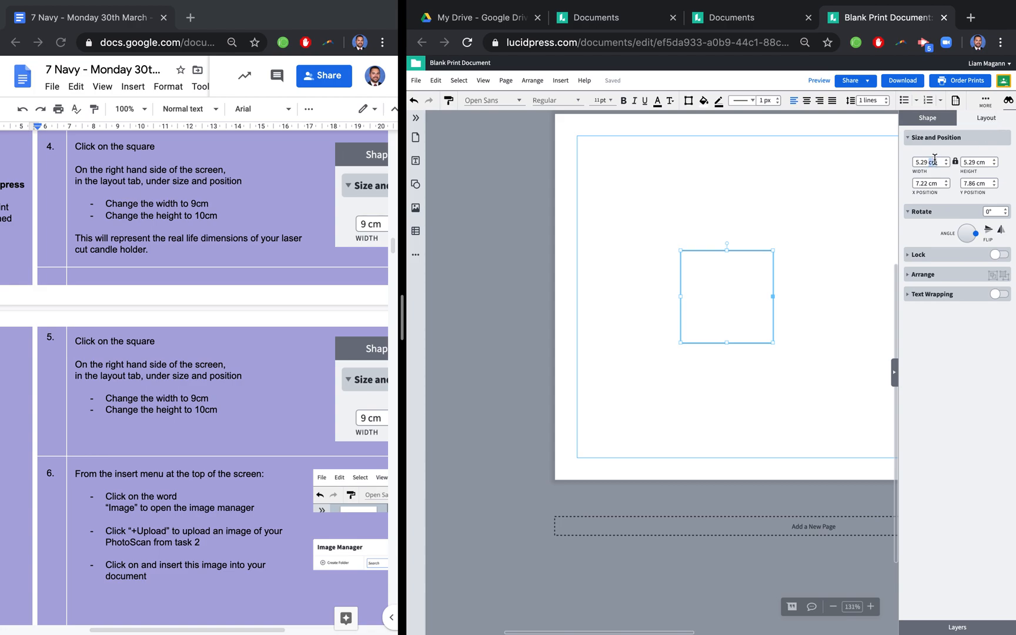
{"action": "type", "text": "9"}
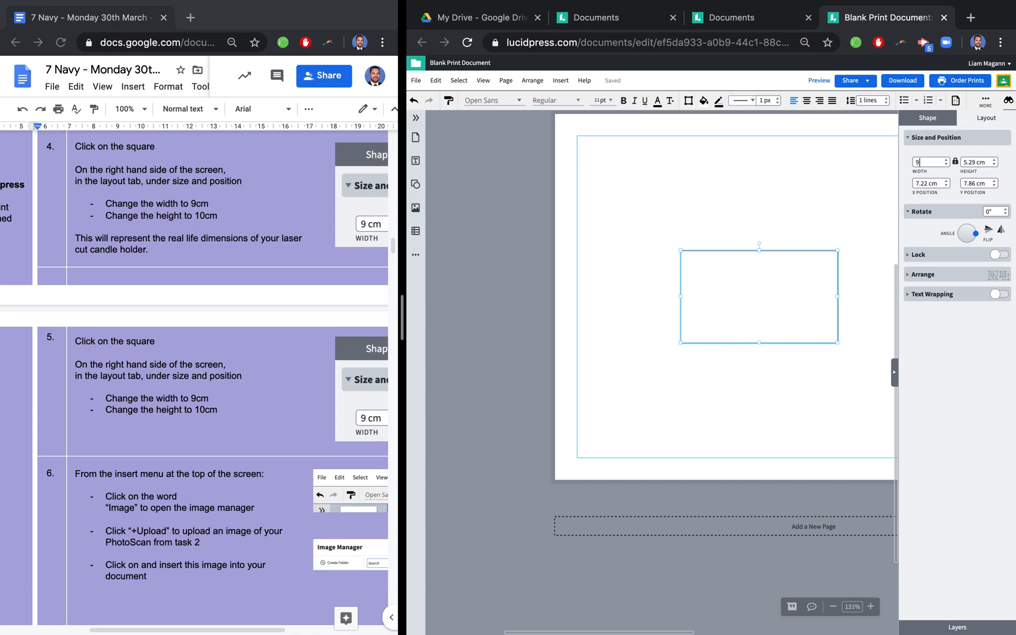
{"action": "left_click", "coordinate": [980, 162]}
{"action": "type", "text": "10"}
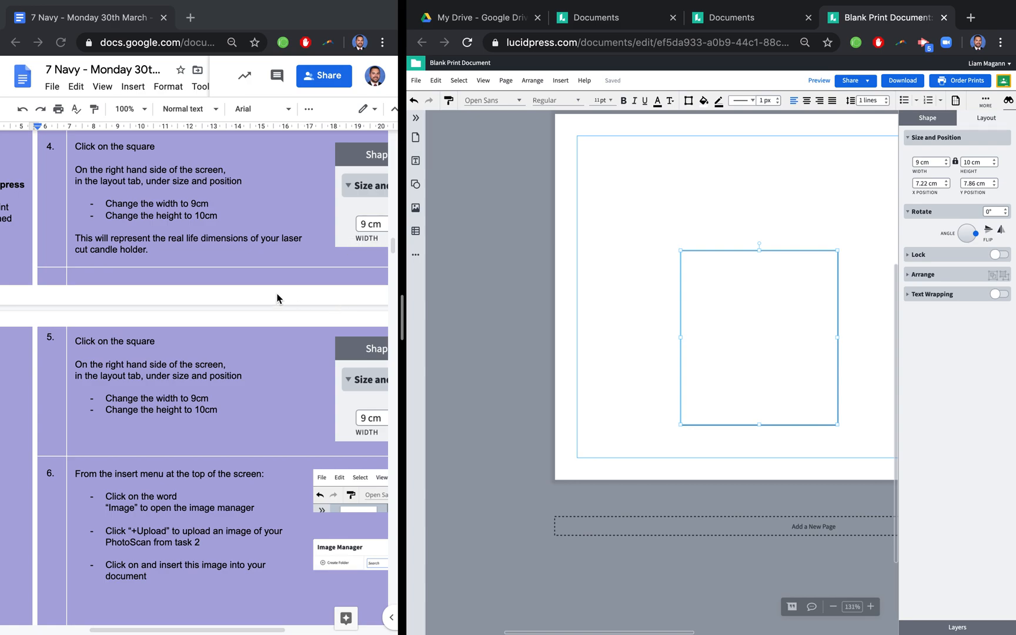
- Try to upload Original PhotoScan.jpg from the Desktop to the Image Manager, following instruction 6 of the task document
{"action": "scroll", "coordinate": [264, 296], "scroll_direction": "down", "scroll_amount": 3}
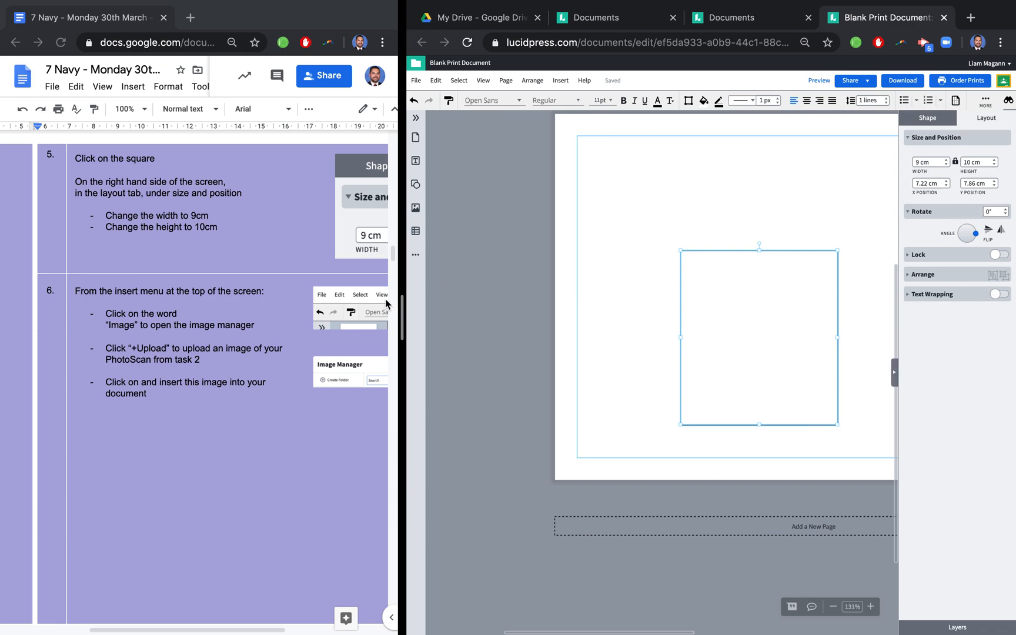
{"action": "scroll", "coordinate": [150, 297], "scroll_direction": "down", "scroll_amount": 3}
{"action": "scroll", "coordinate": [149, 298], "scroll_direction": "up", "scroll_amount": 1}
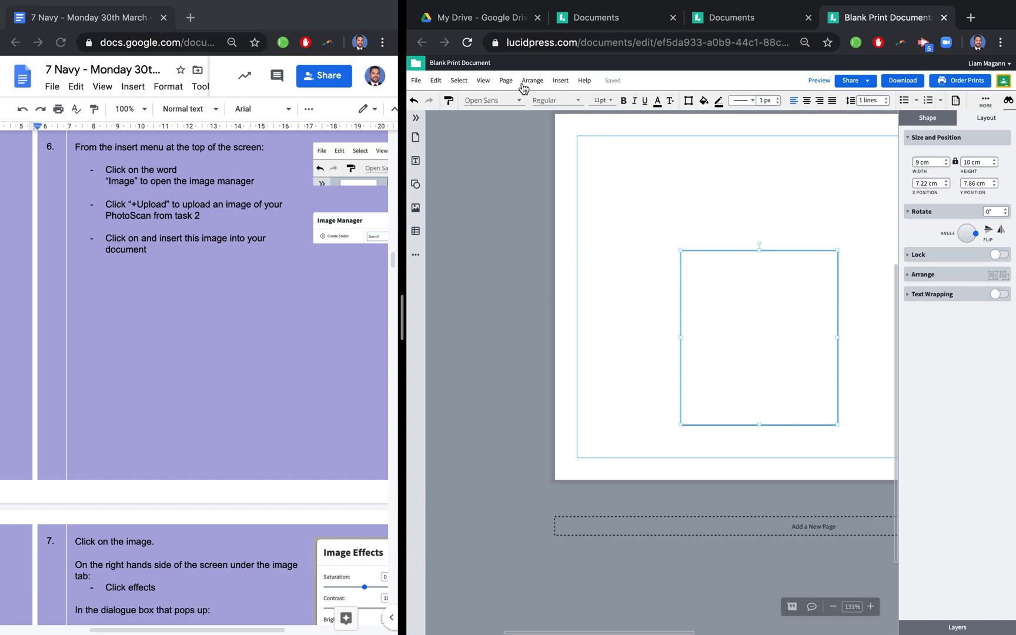
{"action": "left_click", "coordinate": [557, 81]}
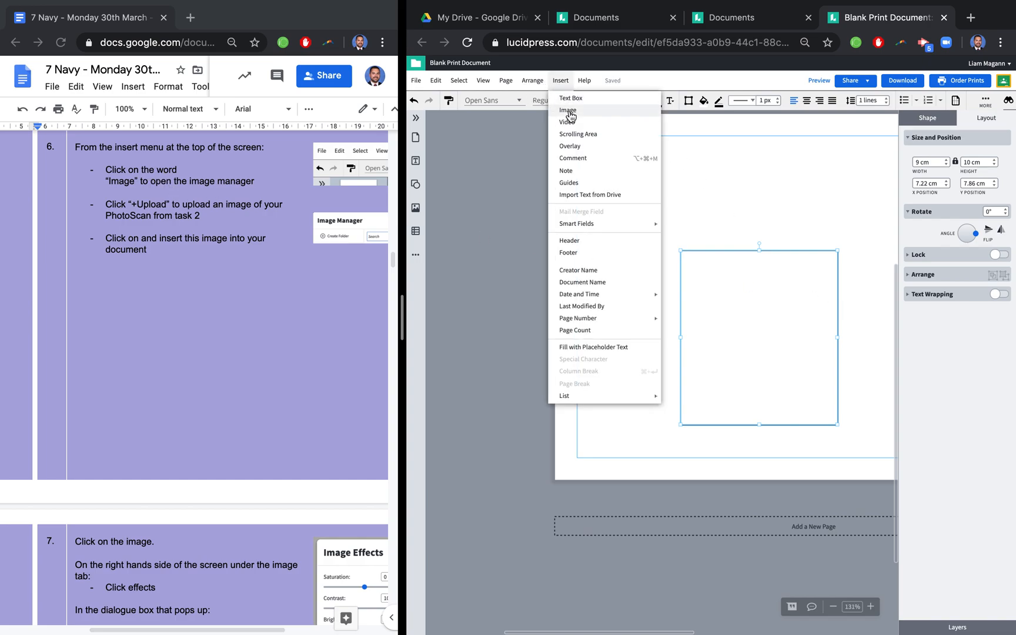
{"action": "left_click", "coordinate": [568, 111]}
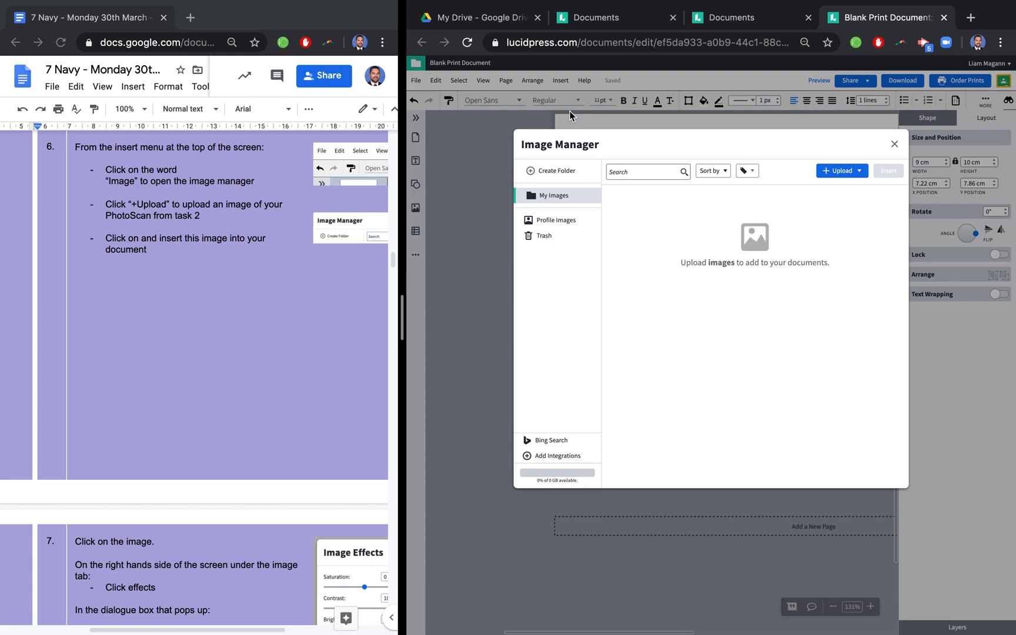
{"action": "left_click", "coordinate": [844, 173]}
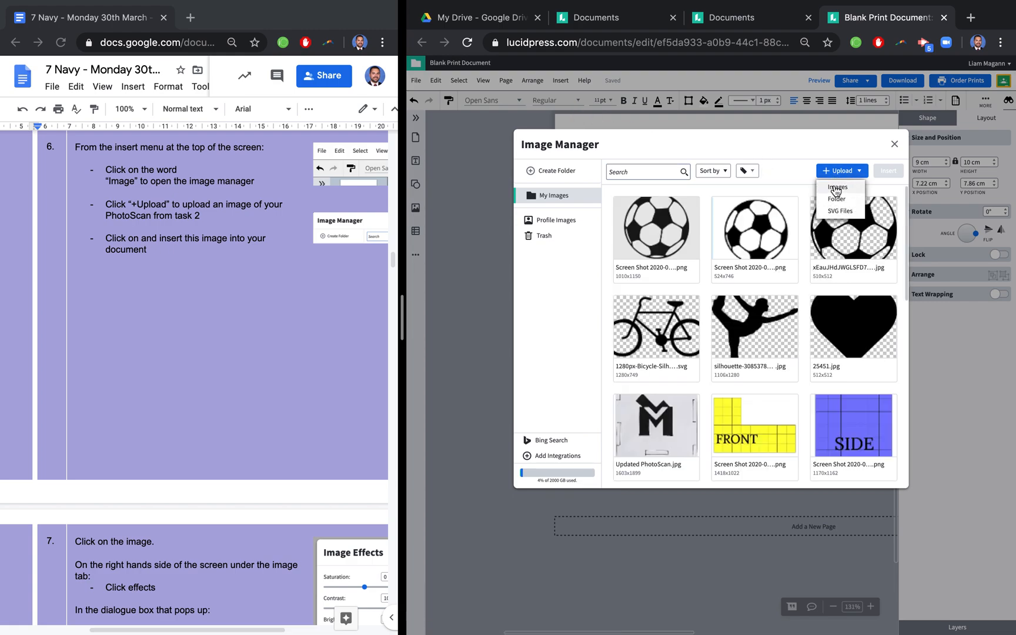
{"action": "left_click", "coordinate": [836, 188]}
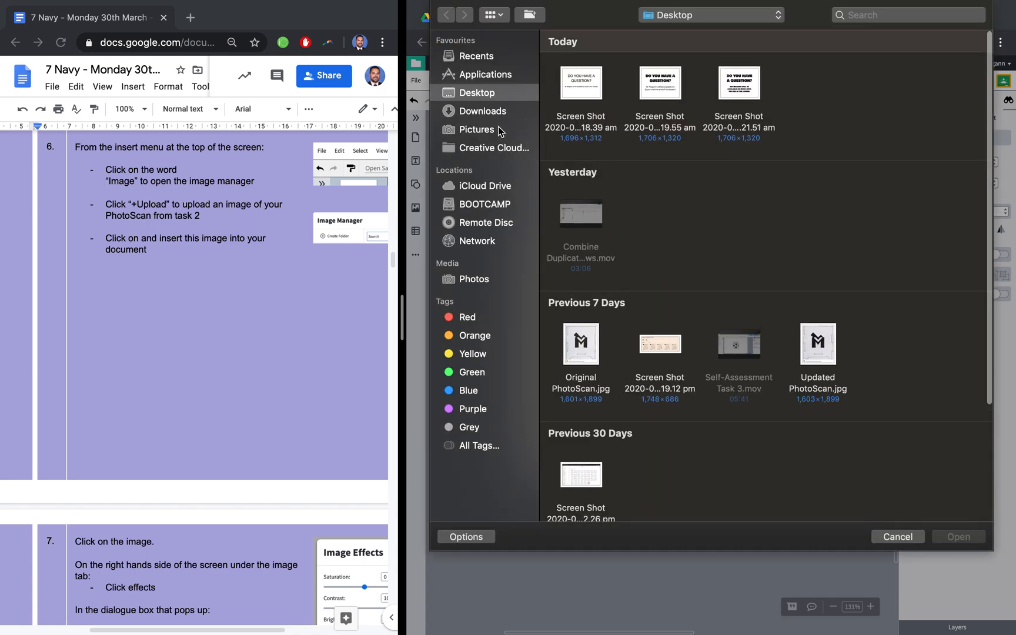
{"action": "scroll", "coordinate": [758, 320], "scroll_direction": "down", "scroll_amount": 2}
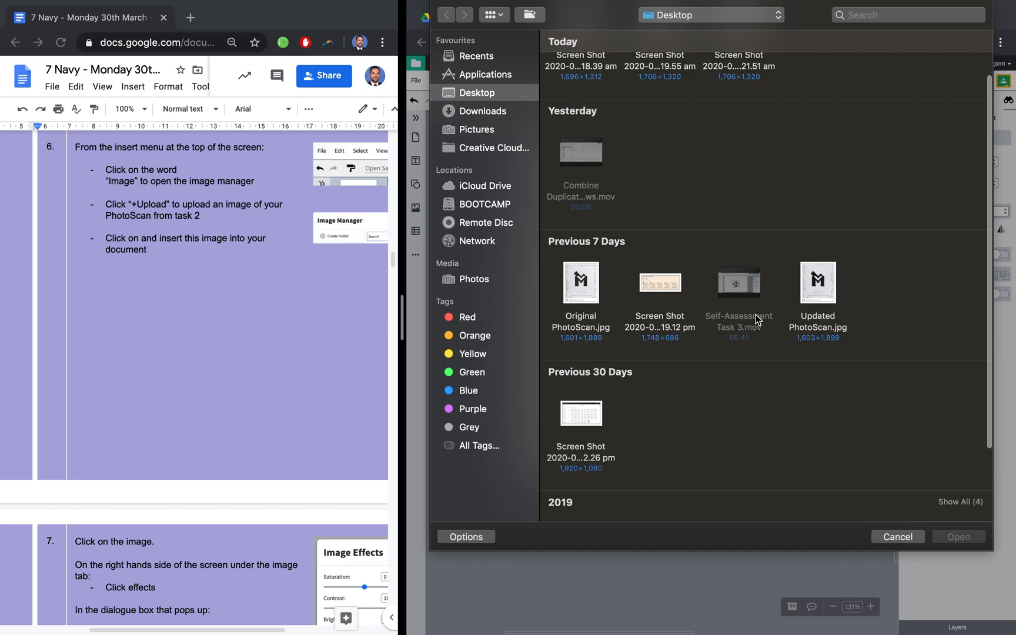
{"action": "left_click", "coordinate": [563, 269]}
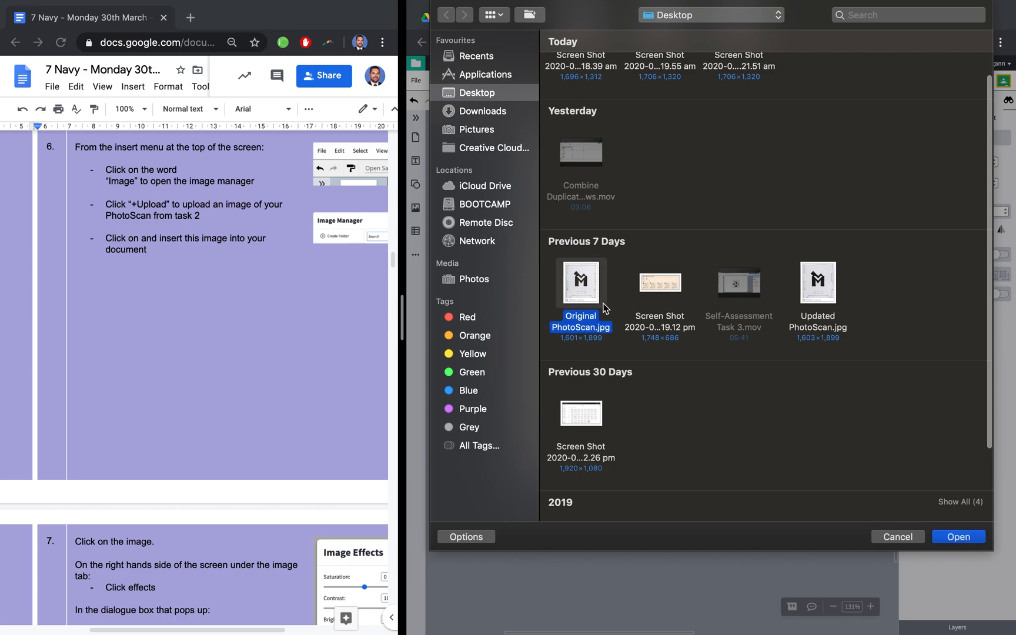
{"action": "left_click", "coordinate": [957, 537]}
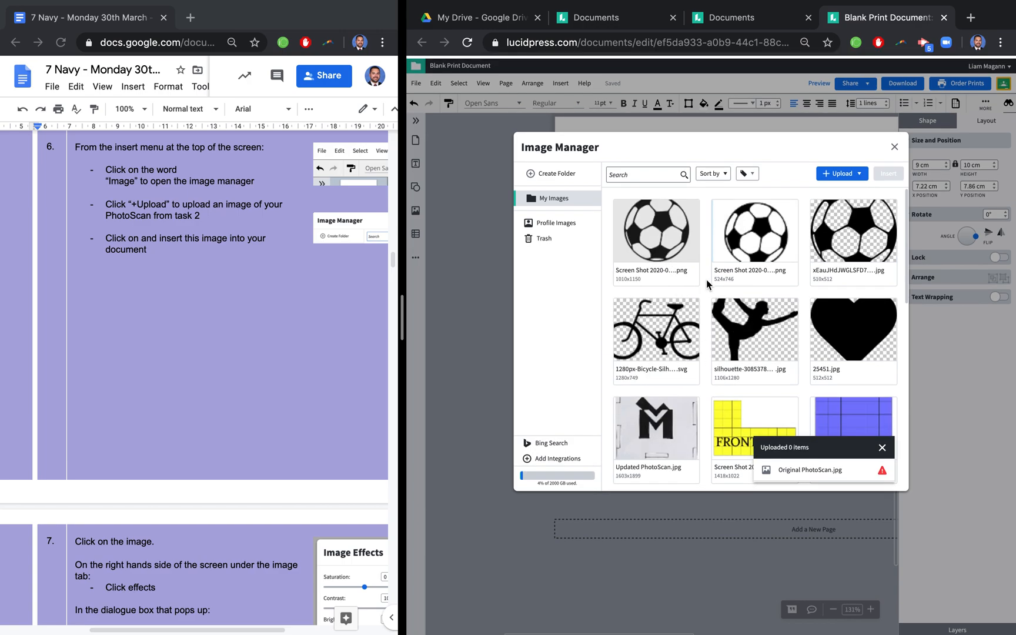
{"action": "scroll", "coordinate": [682, 425], "scroll_direction": "down", "scroll_amount": 5}
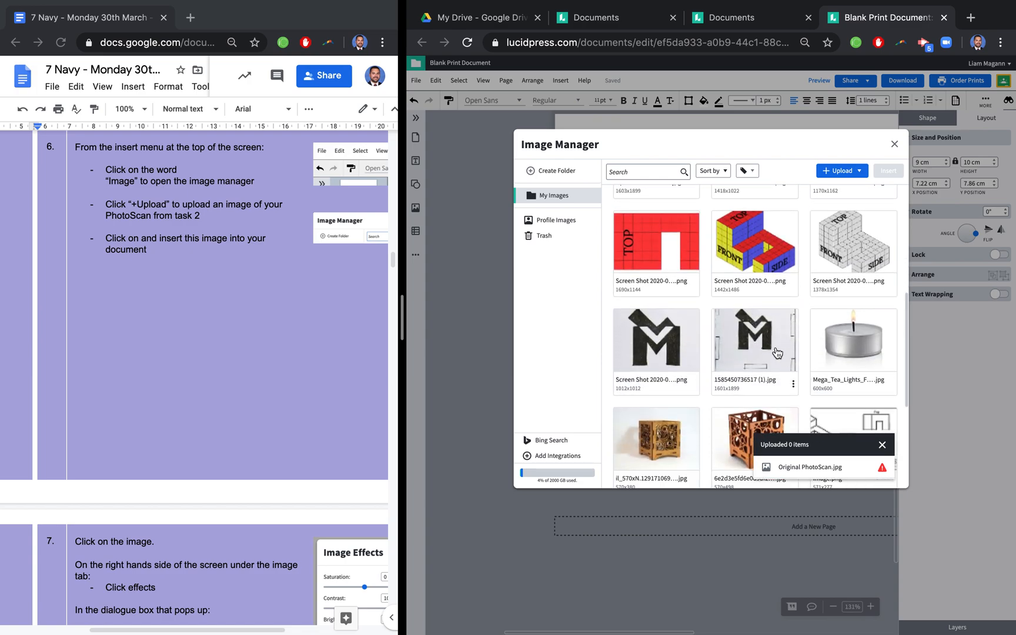
{"action": "scroll", "coordinate": [764, 364], "scroll_direction": "down", "scroll_amount": 3}
{"action": "scroll", "coordinate": [771, 364], "scroll_direction": "down", "scroll_amount": 3}
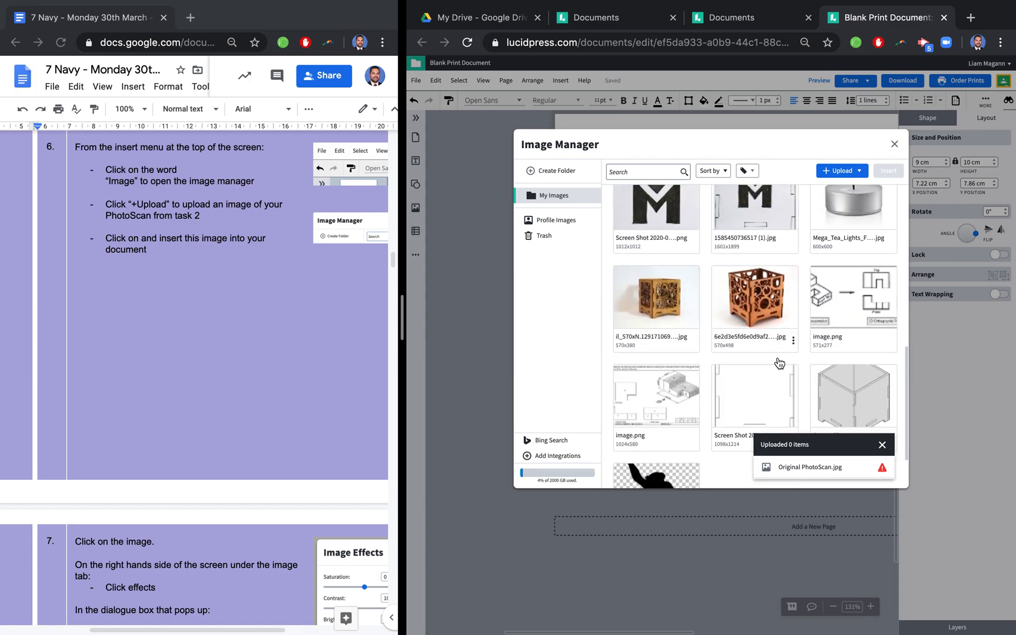
{"action": "scroll", "coordinate": [779, 363], "scroll_direction": "up", "scroll_amount": 2}
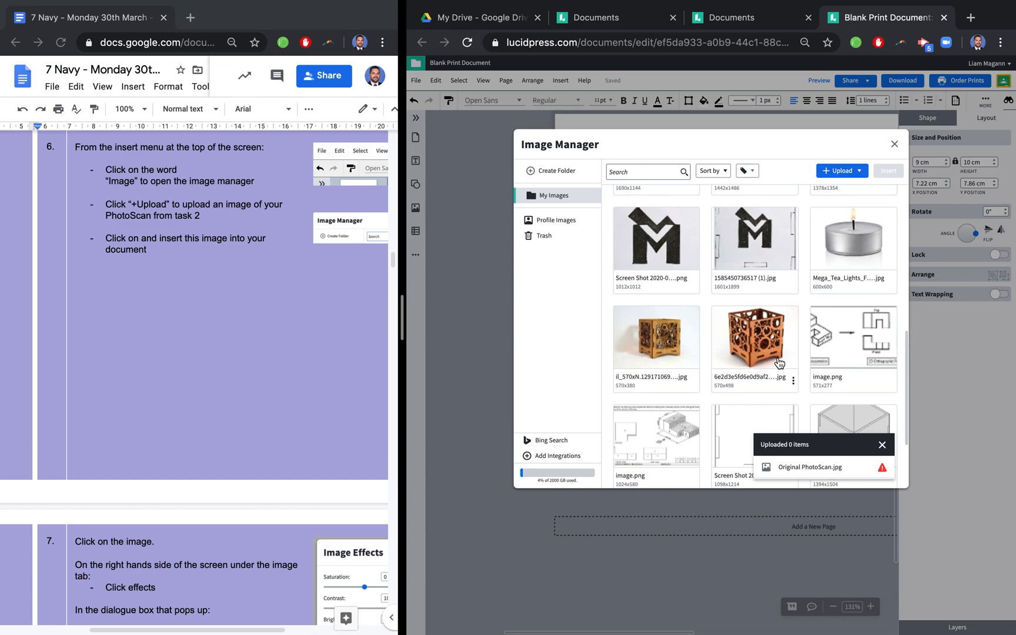
{"action": "left_click", "coordinate": [760, 261]}
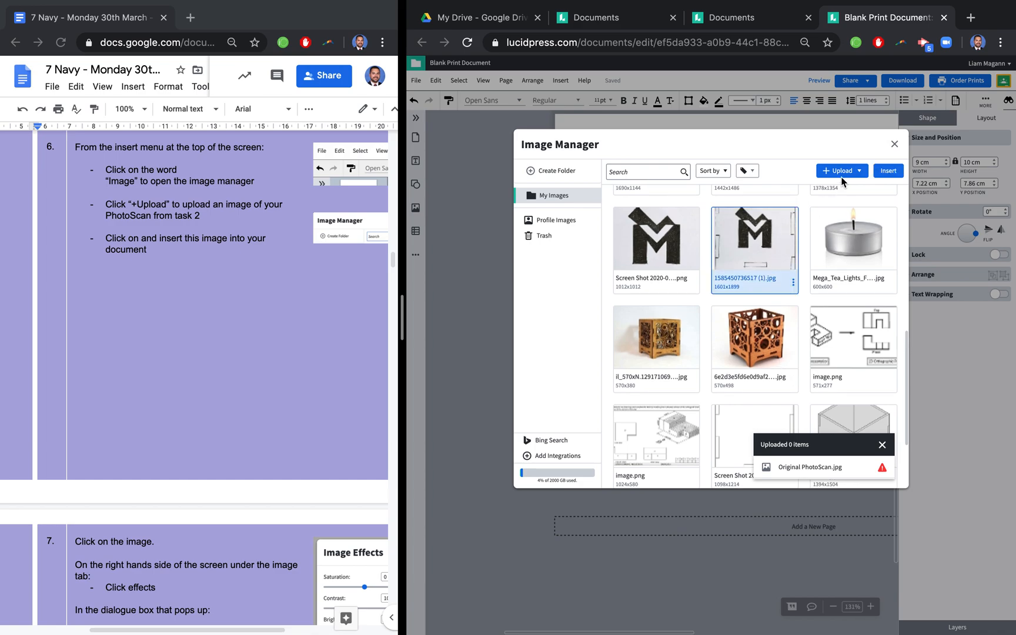
{"action": "left_click", "coordinate": [890, 171]}
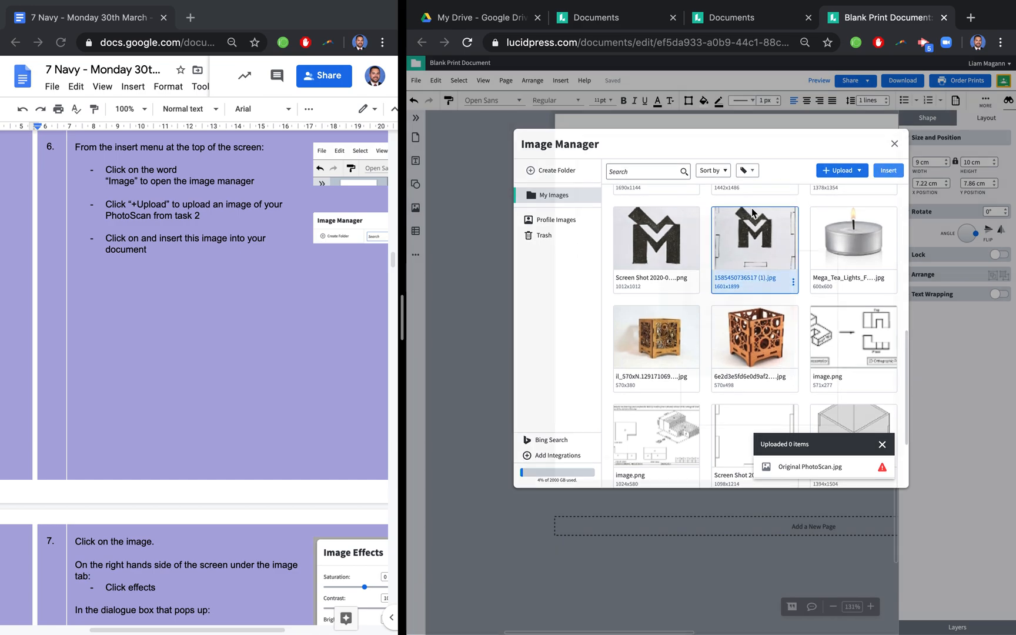
- Set the inserted PhotoScan image's contrast effect to 100 and save it, following instruction 7
{"action": "scroll", "coordinate": [300, 403], "scroll_direction": "down", "scroll_amount": 6}
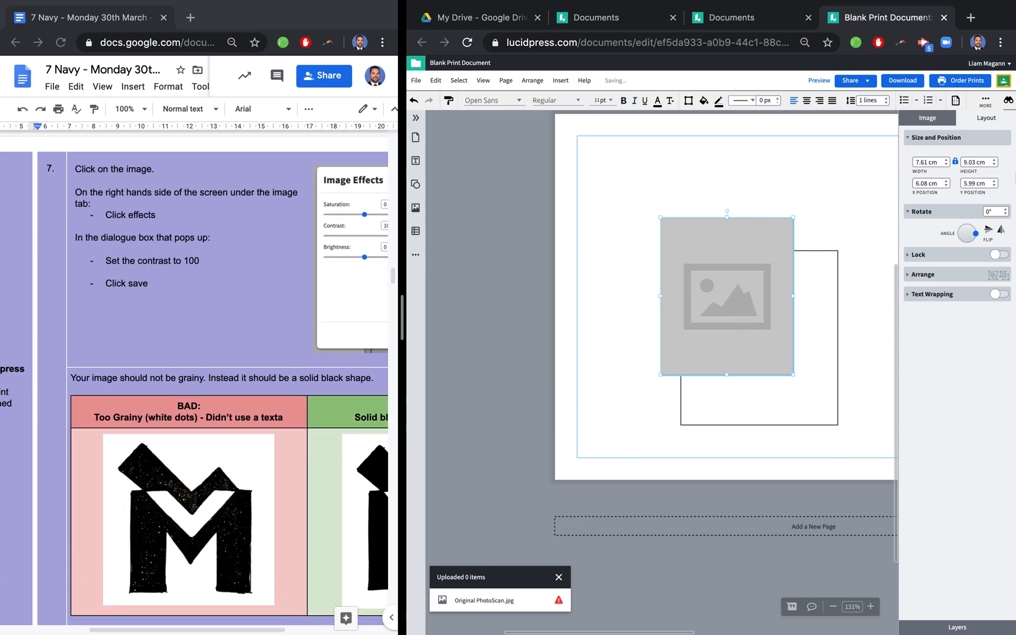
{"action": "left_click", "coordinate": [940, 119]}
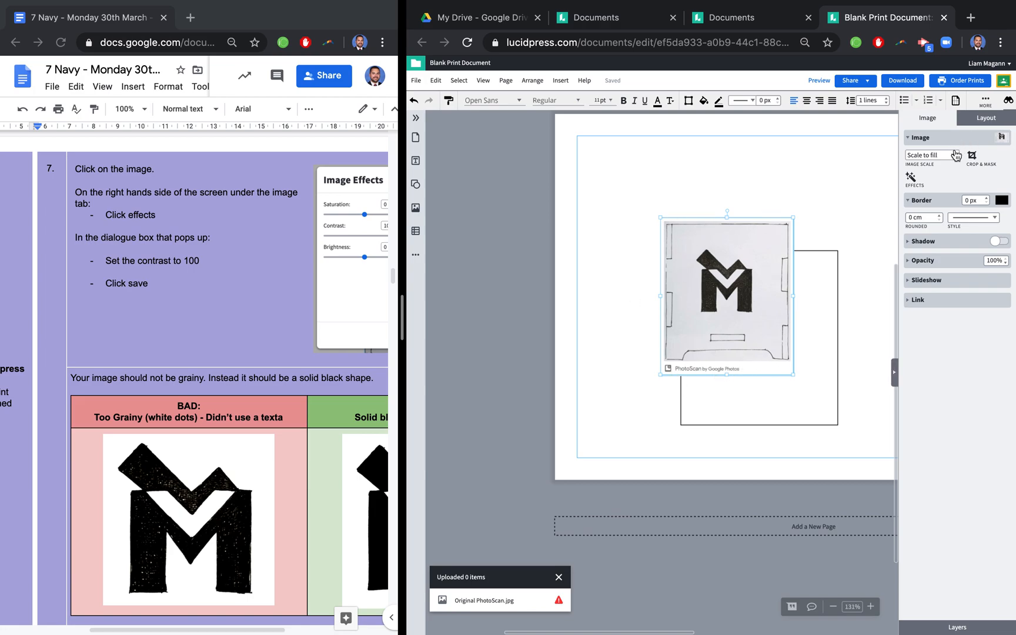
{"action": "left_click", "coordinate": [912, 179]}
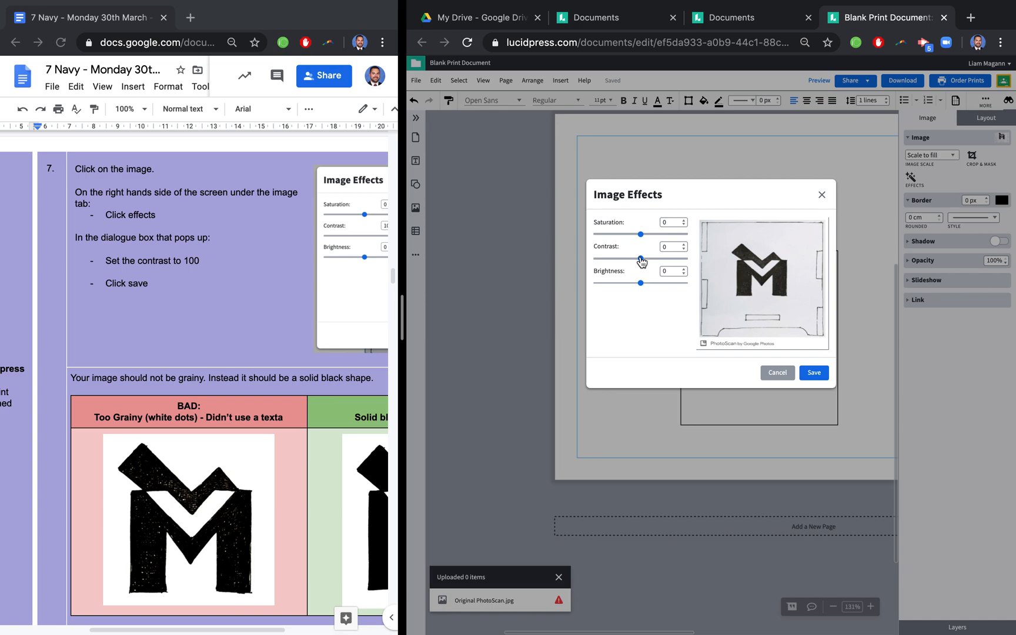
{"action": "left_click_drag", "start_coordinate": [644, 261], "coordinate": [703, 260]}
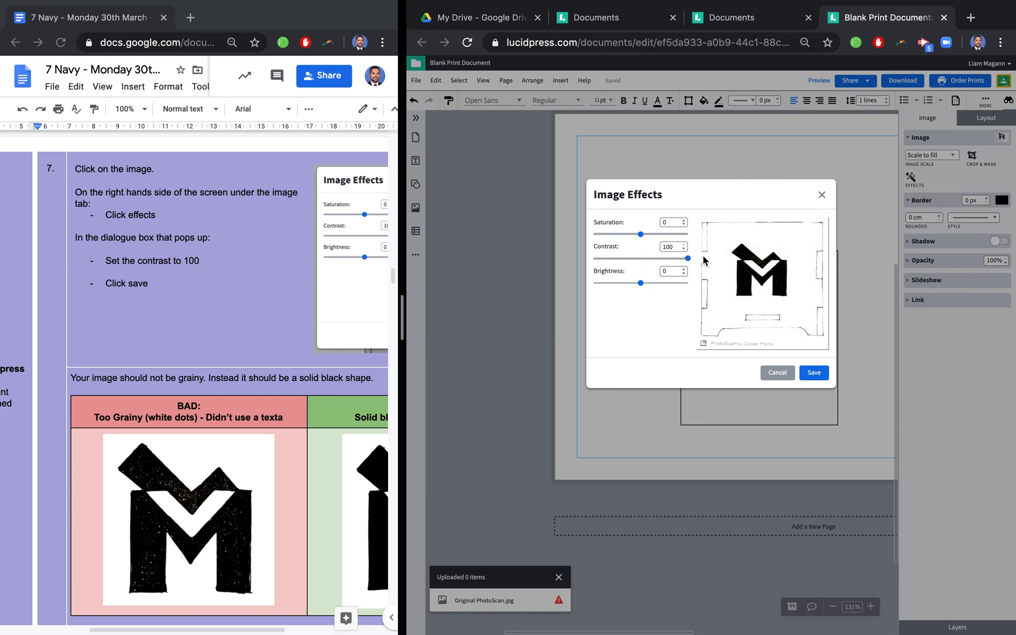
{"action": "left_click", "coordinate": [815, 374]}
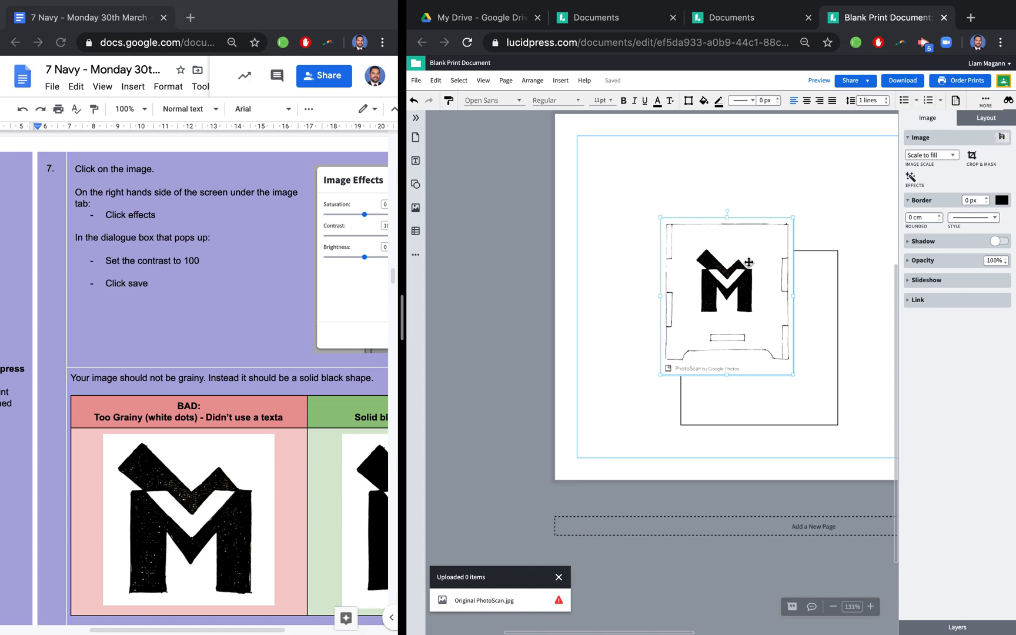
- Examine the black M shape up close for graininess, undoing and restoring the contrast effect to compare both versions
{"action": "scroll", "coordinate": [747, 264], "scroll_direction": "up", "scroll_amount": 1}
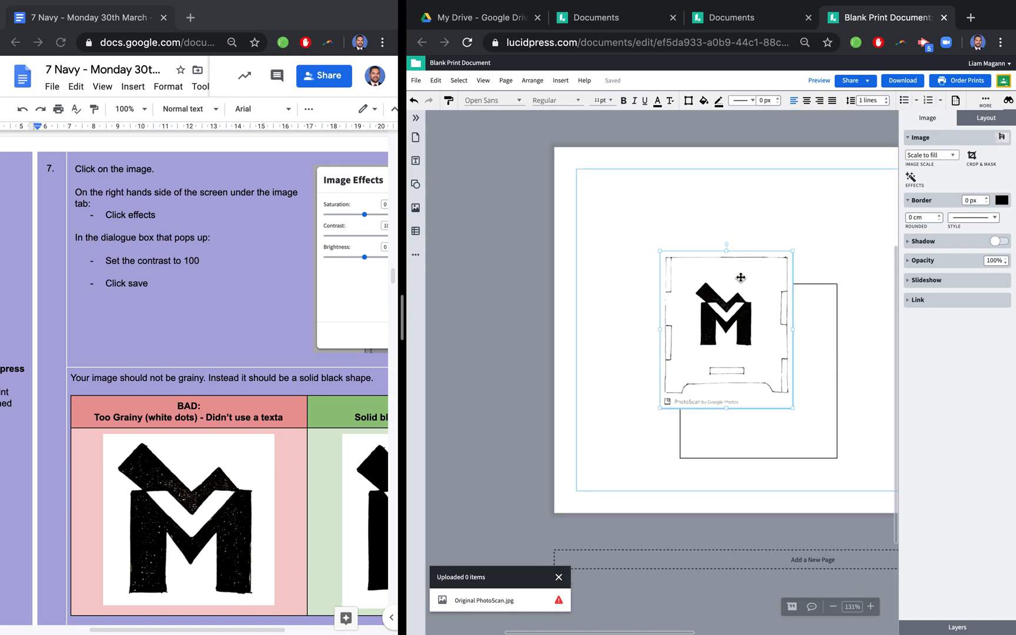
{"action": "scroll", "coordinate": [735, 257], "scroll_direction": "up", "scroll_amount": 3}
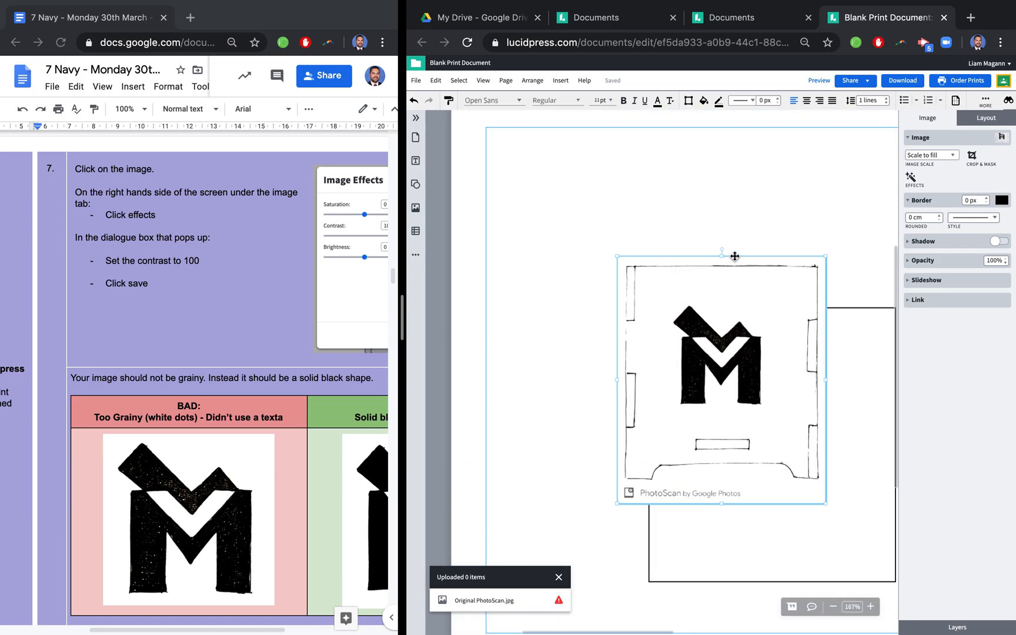
{"action": "scroll", "coordinate": [734, 257], "scroll_direction": "up", "scroll_amount": 2}
{"action": "key", "text": "ctrl+z"}
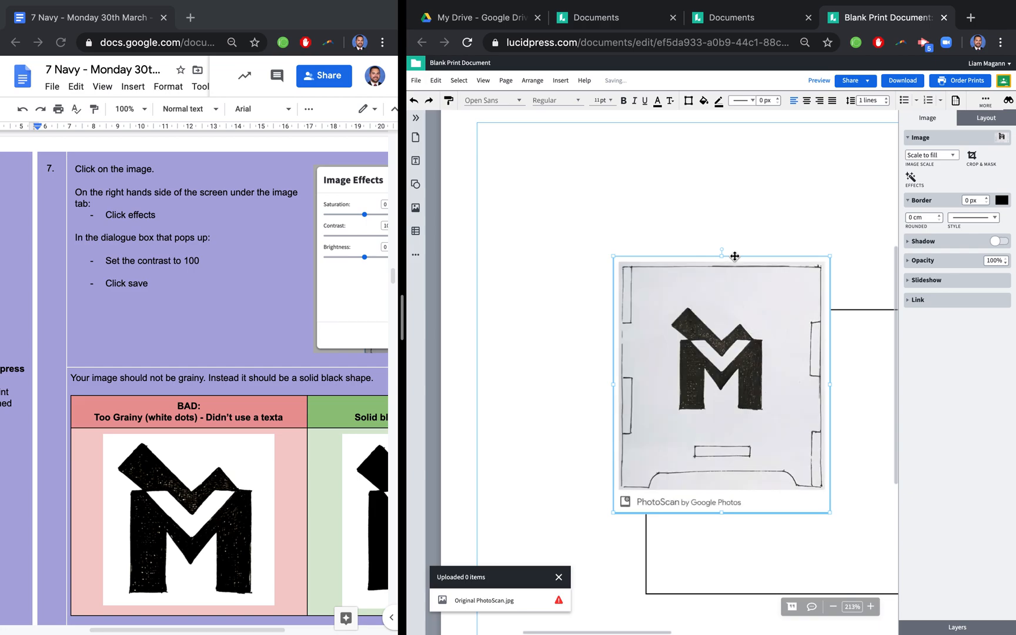
{"action": "key", "text": "ctrl+shift+z"}
{"action": "key", "text": "ctrl+z"}
{"action": "key", "text": "ctrl+y"}
{"action": "scroll", "coordinate": [734, 298], "scroll_direction": "up", "scroll_amount": 8}
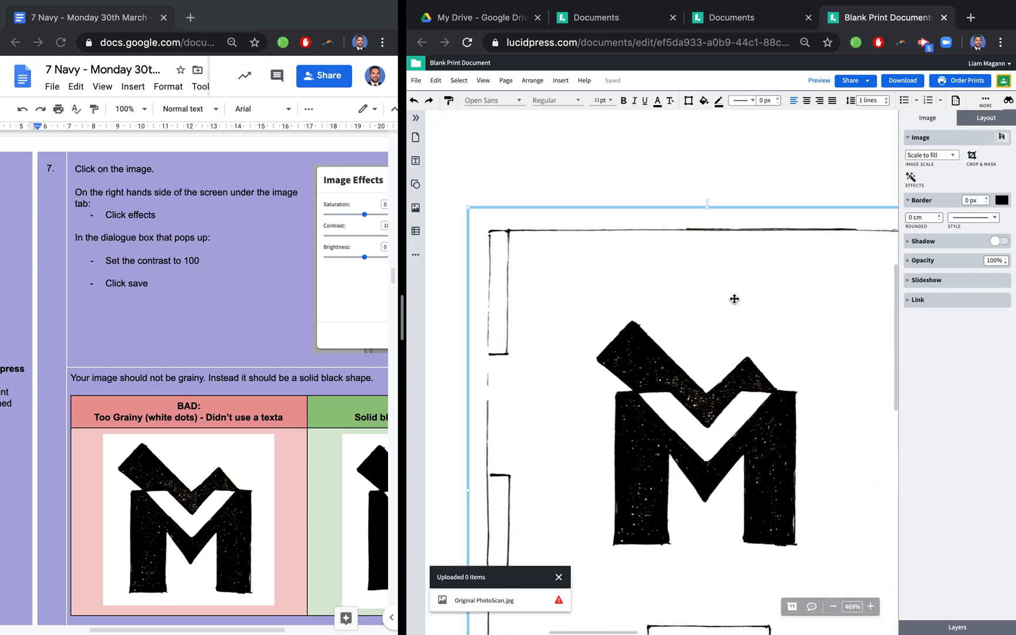
{"action": "scroll", "coordinate": [734, 299], "scroll_direction": "down", "scroll_amount": 3}
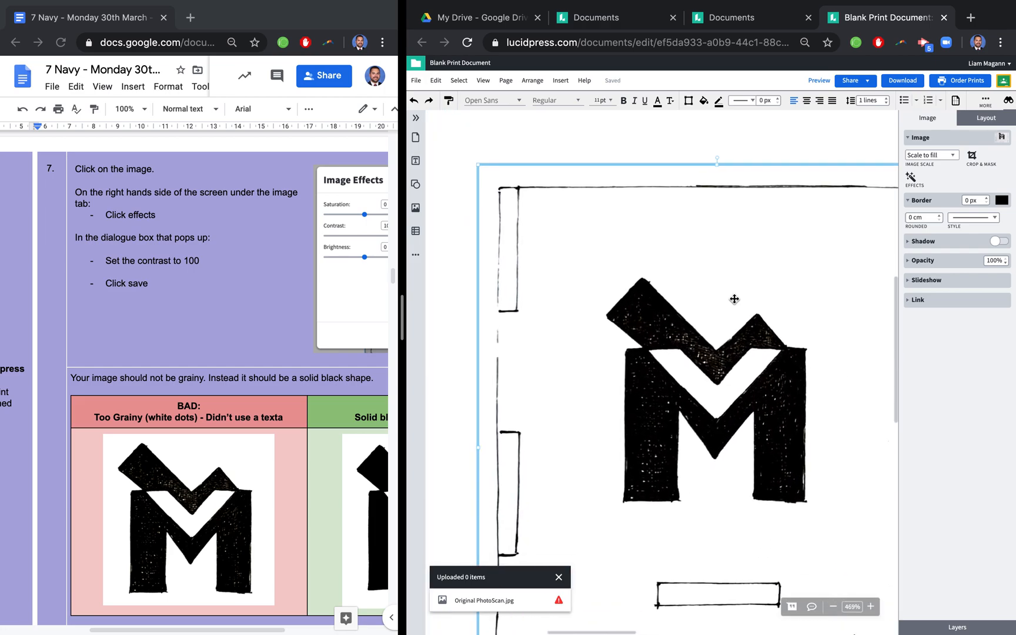
{"action": "scroll", "coordinate": [734, 299], "scroll_direction": "down", "scroll_amount": 2}
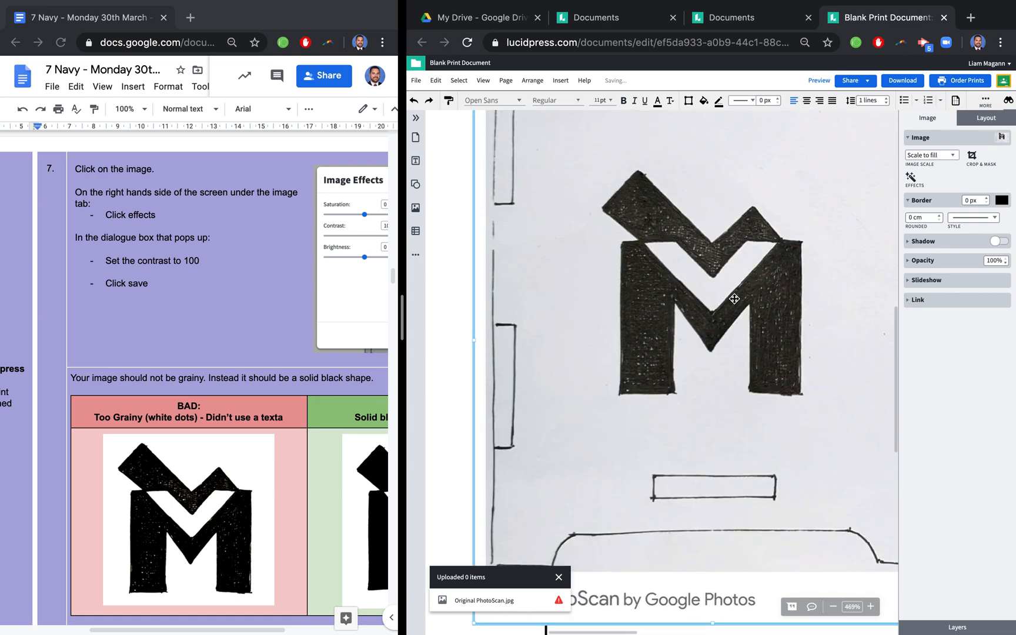
{"action": "key", "text": "super+shift+z"}
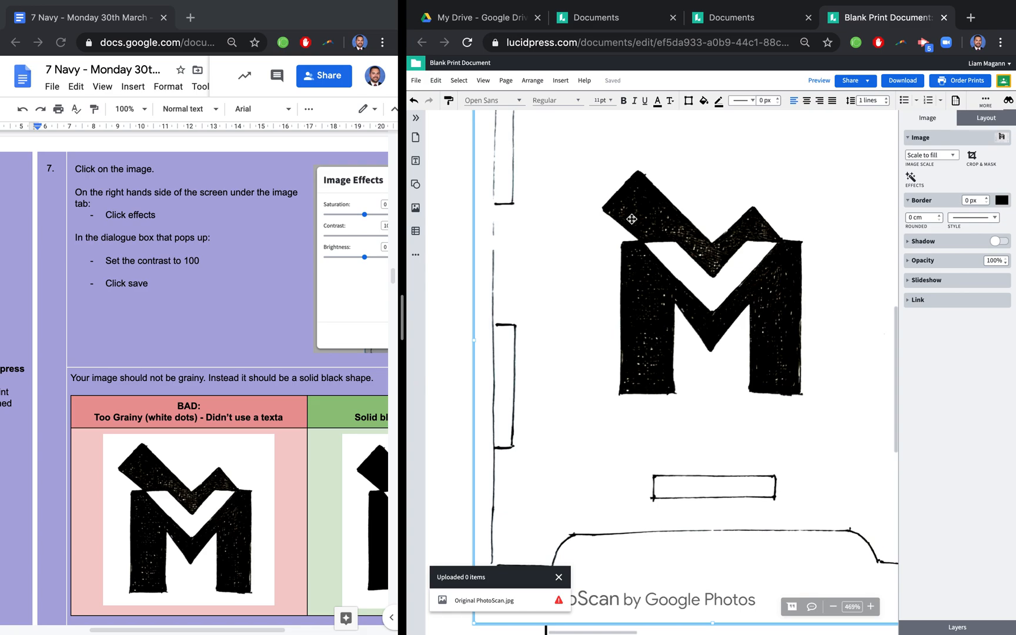
{"action": "scroll", "coordinate": [632, 218], "scroll_direction": "down", "scroll_amount": 6}
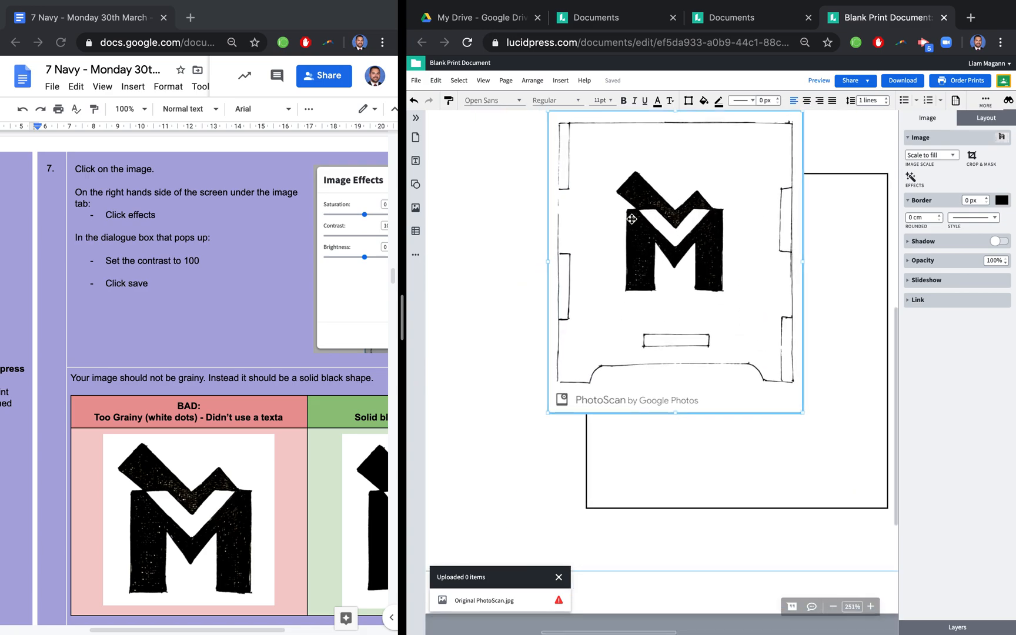
- Remove the current PhotoScan image from the page and insert Updated PhotoScan.jpg from the stored images instead
{"action": "scroll", "coordinate": [631, 218], "scroll_direction": "up", "scroll_amount": 2}
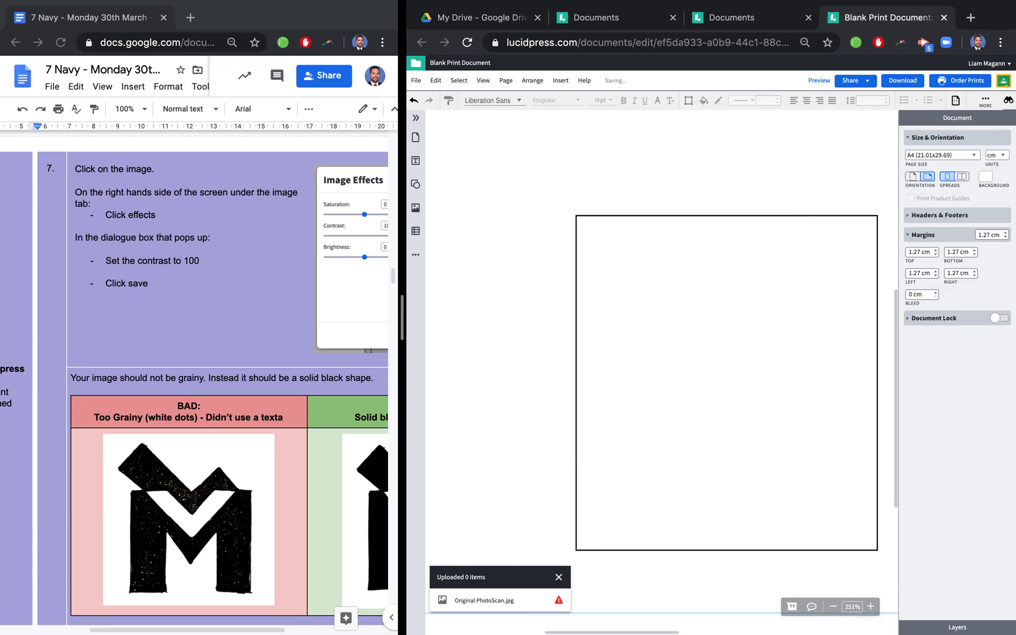
{"action": "left_click", "coordinate": [561, 81]}
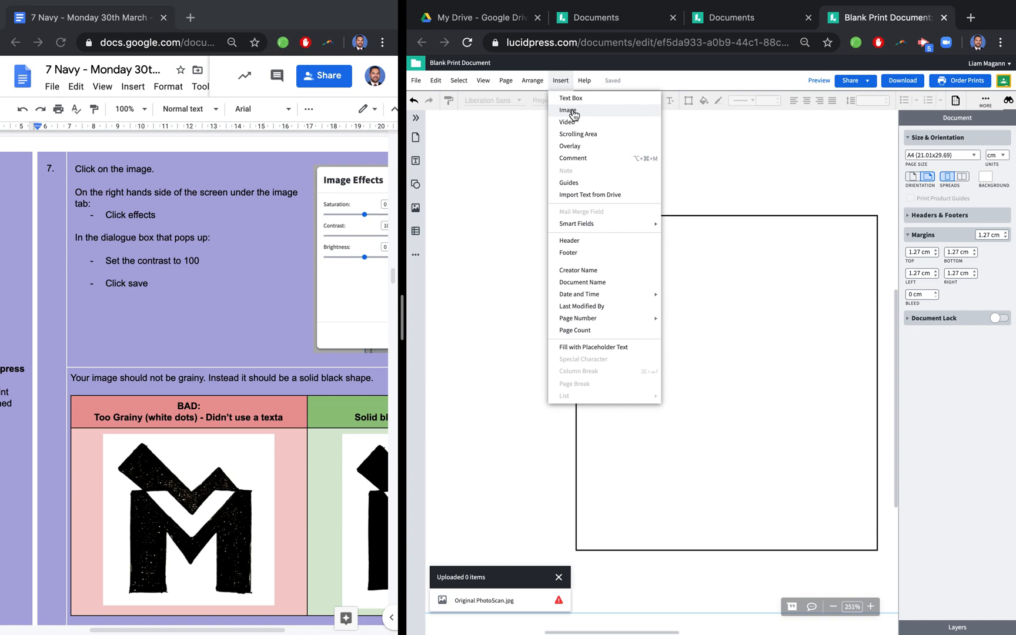
{"action": "left_click", "coordinate": [569, 111]}
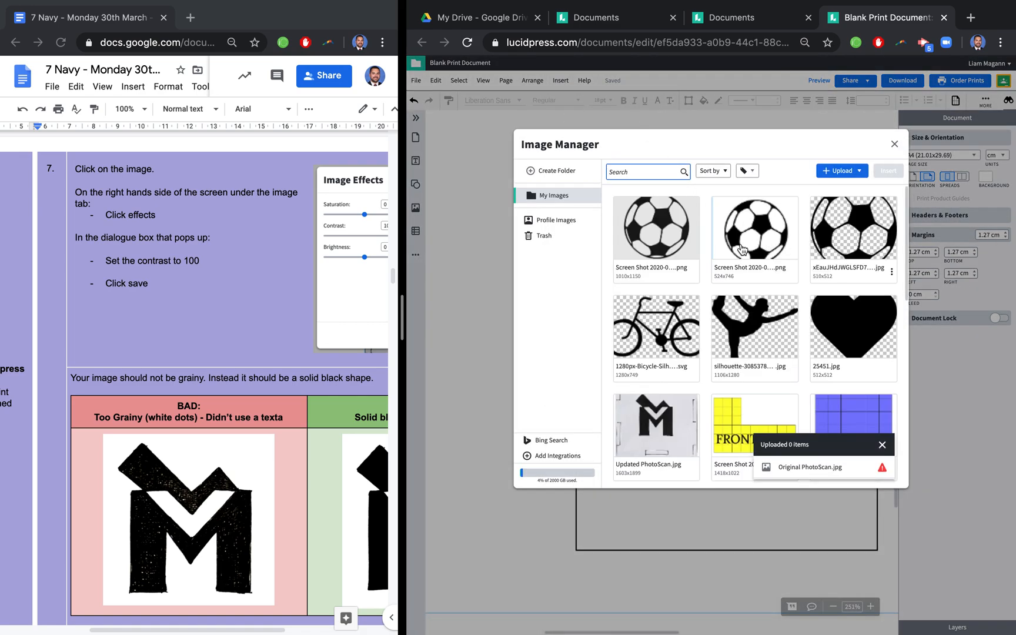
{"action": "scroll", "coordinate": [718, 319], "scroll_direction": "down", "scroll_amount": 3}
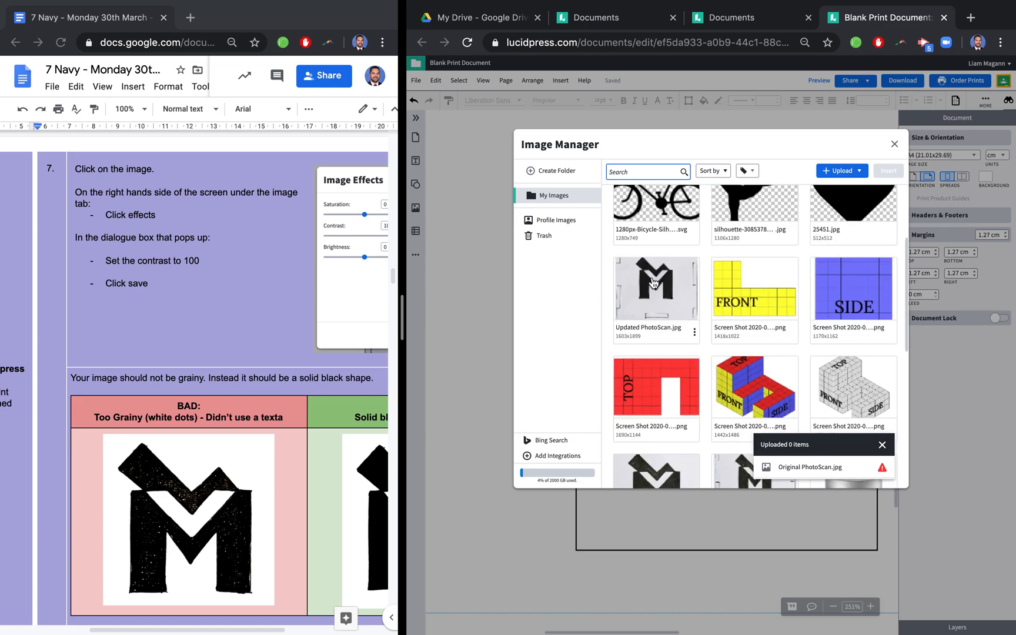
{"action": "left_click", "coordinate": [654, 283]}
{"action": "left_click", "coordinate": [895, 169]}
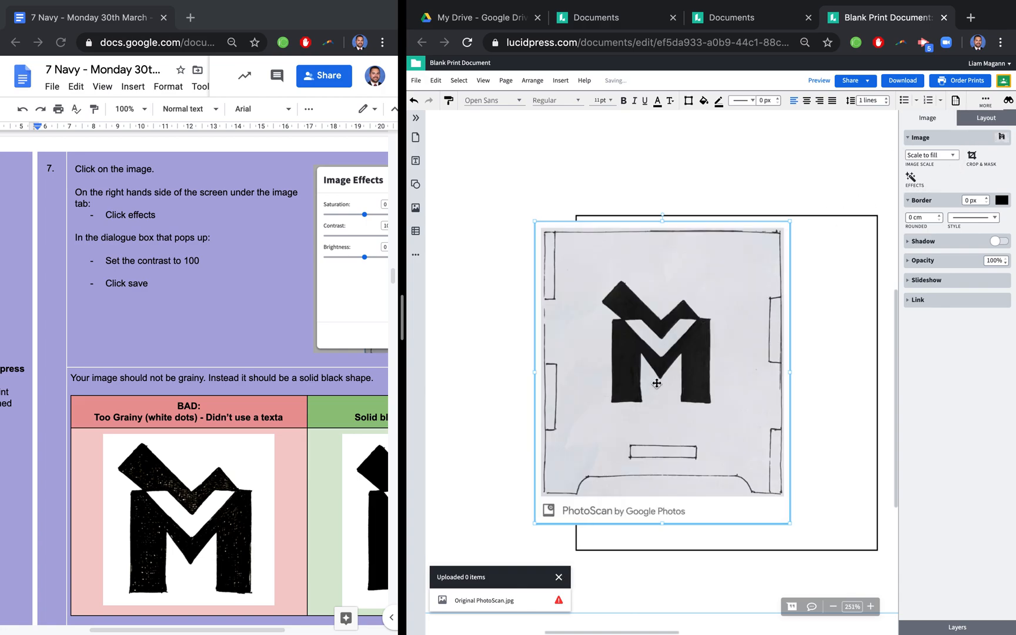
- Set the updated PhotoScan image's contrast effect to 100 and save it
{"action": "left_click", "coordinate": [911, 179]}
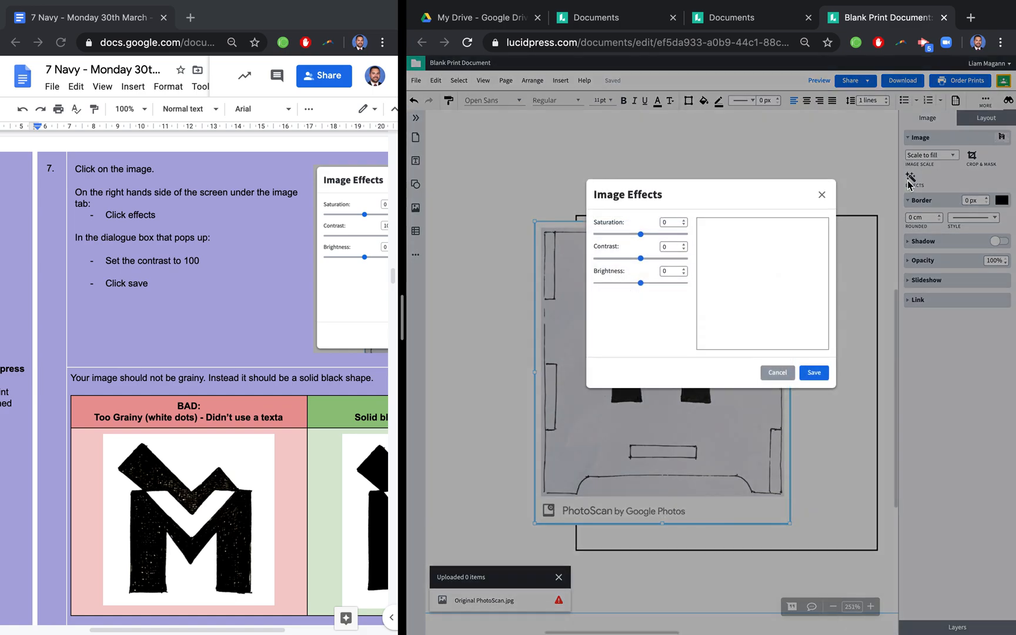
{"action": "left_click_drag", "start_coordinate": [640, 265], "coordinate": [695, 264]}
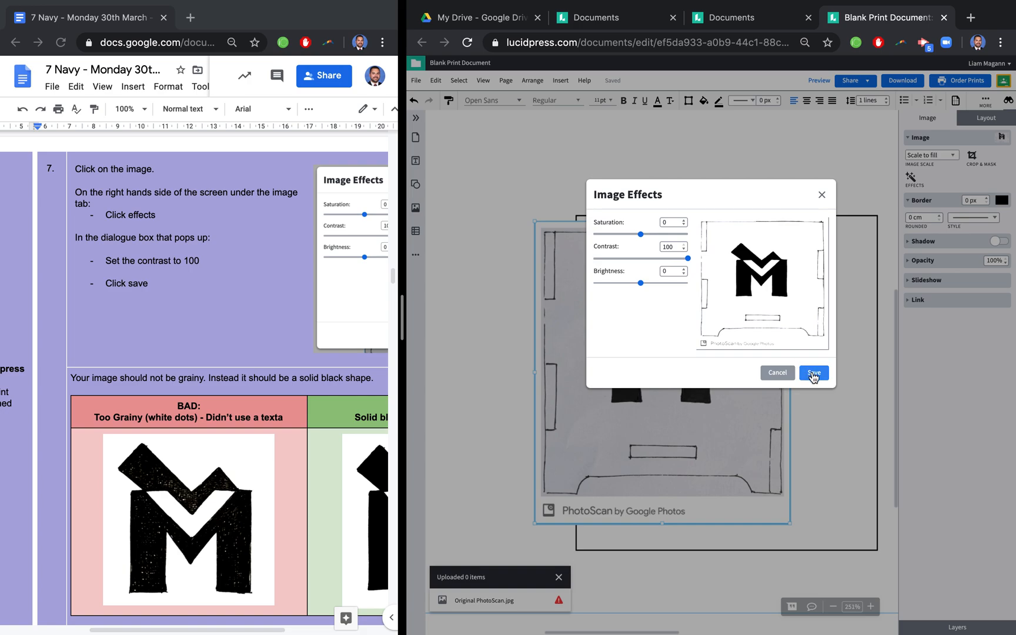
{"action": "left_click", "coordinate": [814, 372]}
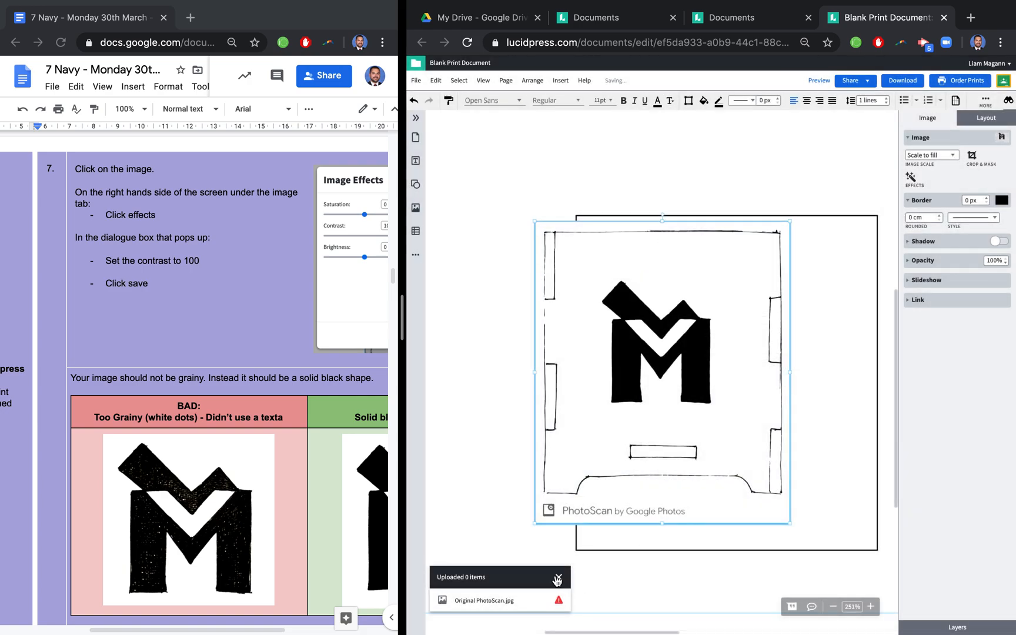
- Dismiss the upload notice and read instructions 8 and 9 on resizing, cropping and aligning the image
{"action": "left_click", "coordinate": [557, 579]}
{"action": "scroll", "coordinate": [658, 364], "scroll_direction": "up", "scroll_amount": 5}
{"action": "scroll", "coordinate": [669, 351], "scroll_direction": "up", "scroll_amount": 4}
{"action": "scroll", "coordinate": [669, 351], "scroll_direction": "down", "scroll_amount": 7}
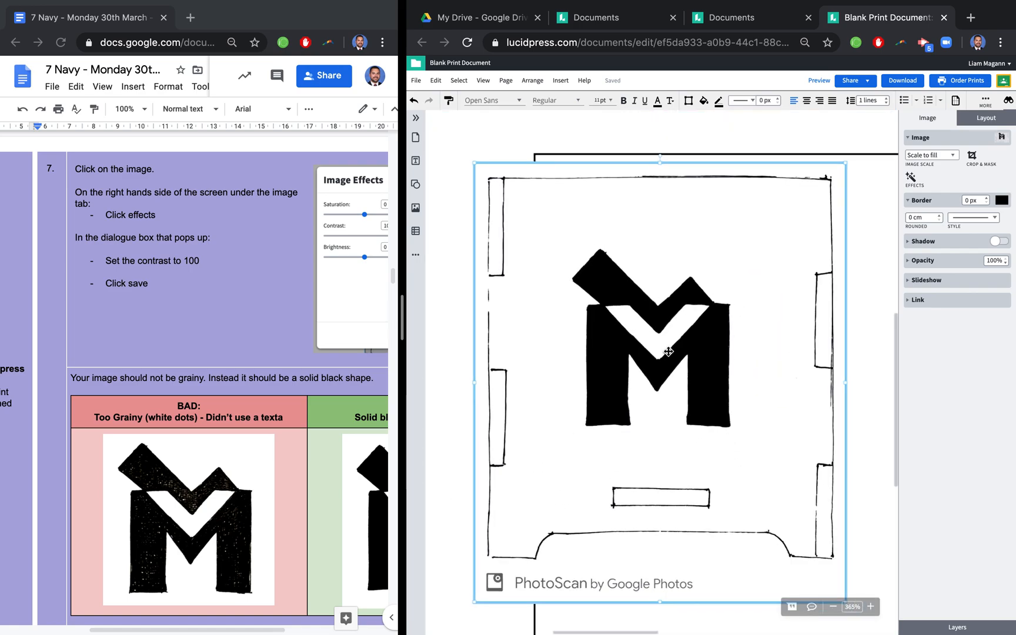
{"action": "scroll", "coordinate": [669, 351], "scroll_direction": "down", "scroll_amount": 1}
{"action": "scroll", "coordinate": [239, 465], "scroll_direction": "down", "scroll_amount": 3}
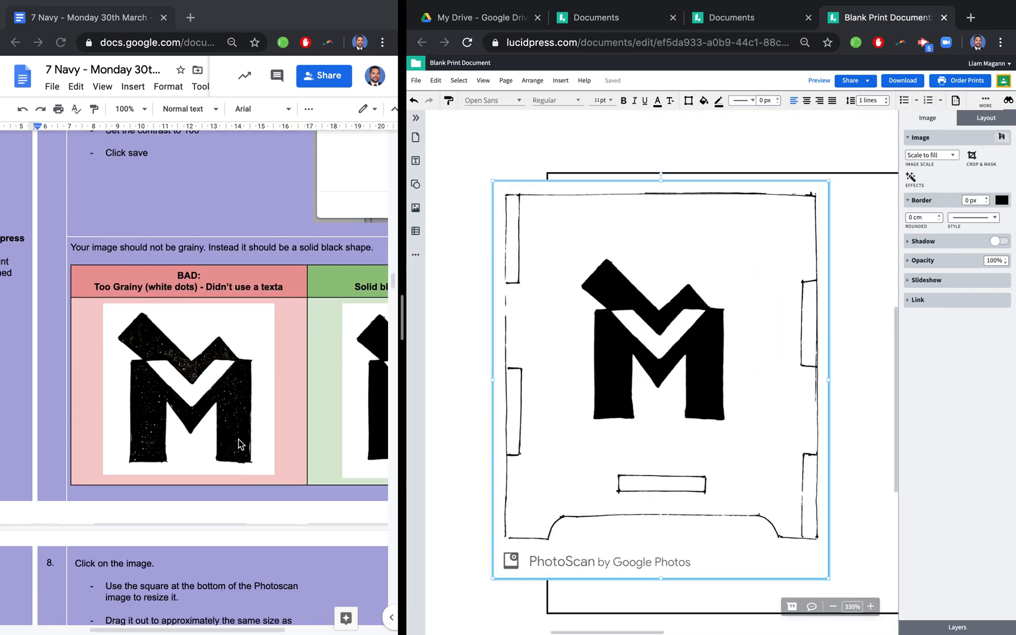
{"action": "scroll", "coordinate": [318, 380], "scroll_direction": "down", "scroll_amount": 7}
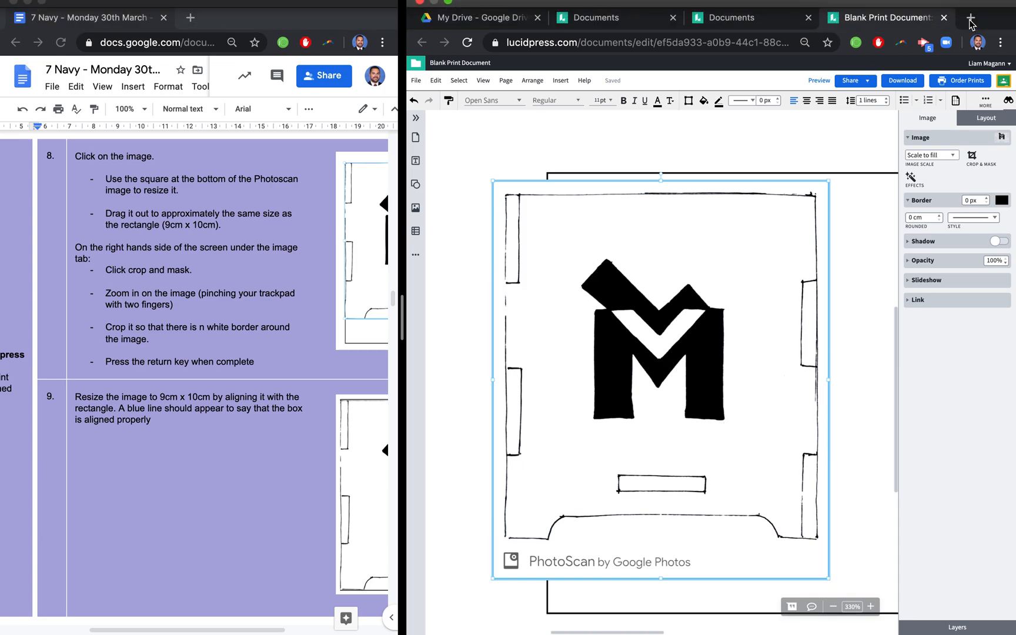
{"action": "scroll", "coordinate": [823, 234], "scroll_direction": "down", "scroll_amount": 5}
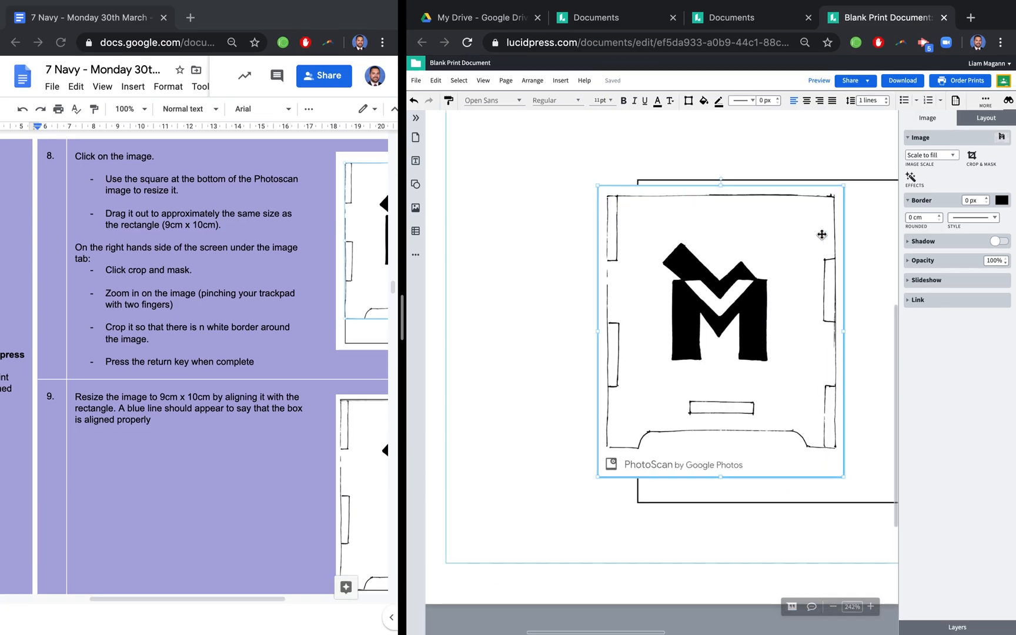
{"action": "scroll", "coordinate": [822, 234], "scroll_direction": "up", "scroll_amount": 2}
{"action": "scroll", "coordinate": [822, 234], "scroll_direction": "right", "scroll_amount": 2}
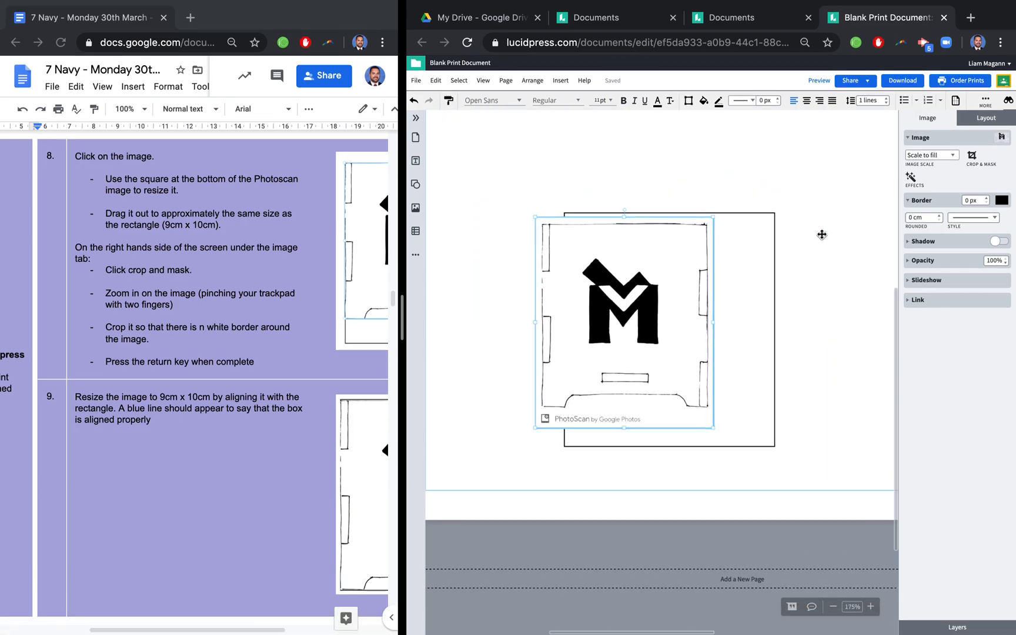
- Open Google in a new browser tab and search for images of "silhouette dance"
{"action": "left_click", "coordinate": [974, 18]}
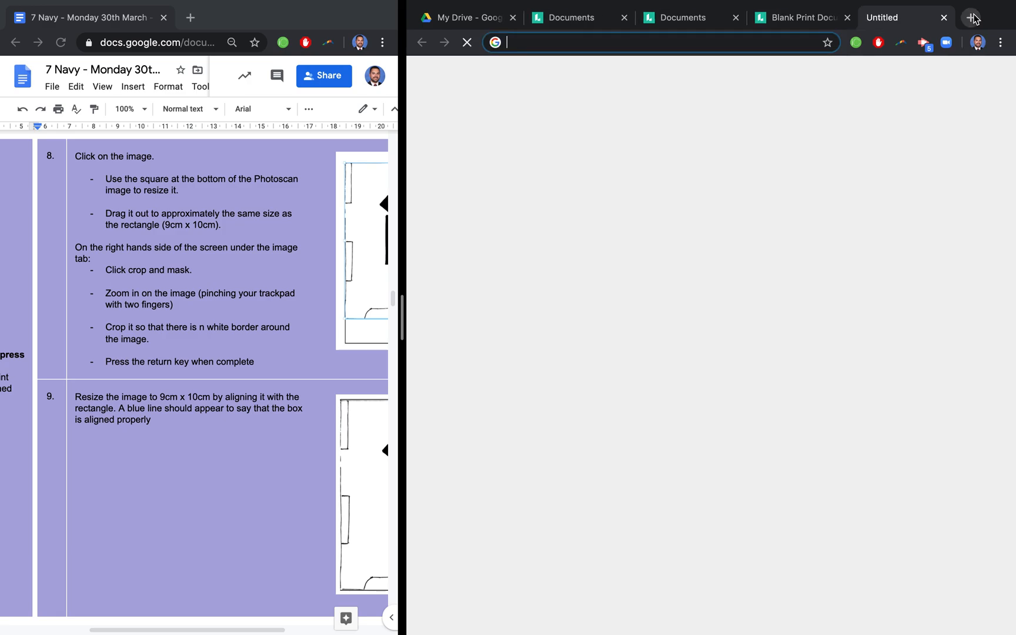
{"action": "left_click", "coordinate": [773, 40]}
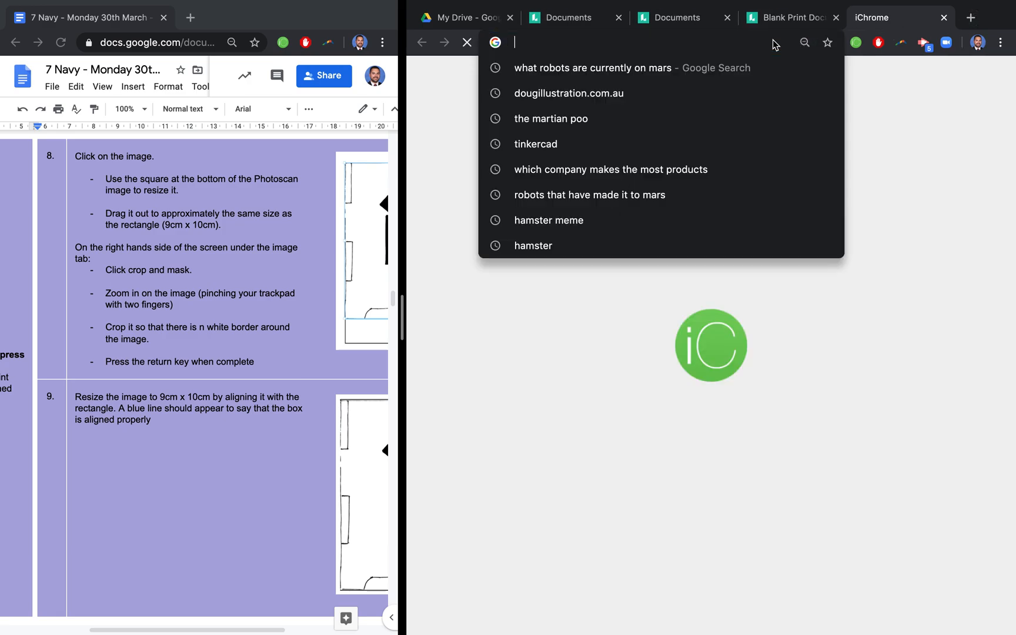
{"action": "type", "text": "google.com"}
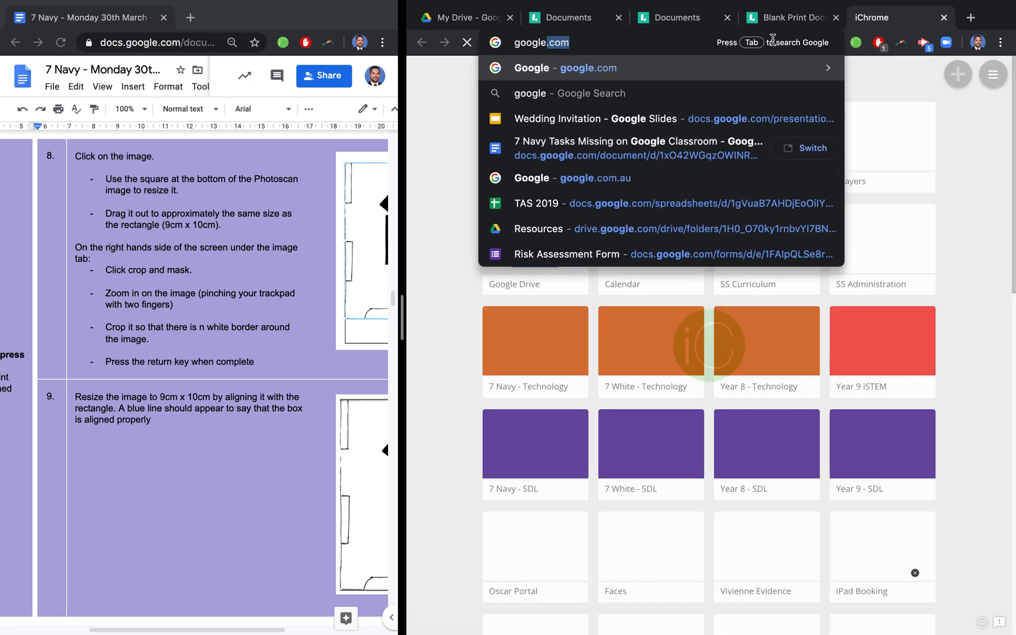
{"action": "key", "text": "Return"}
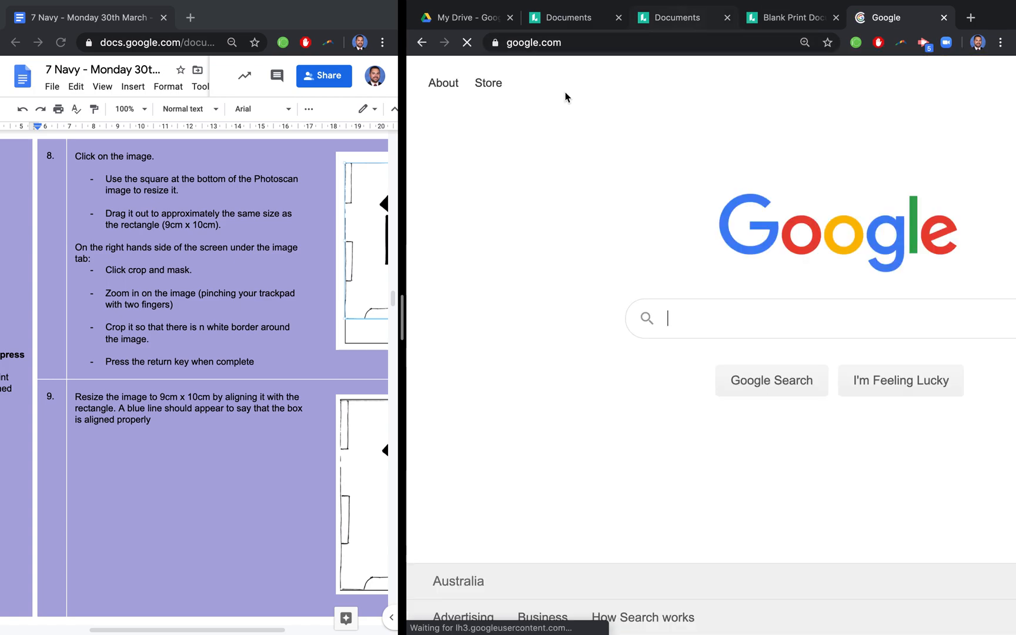
{"action": "type", "text": "s"}
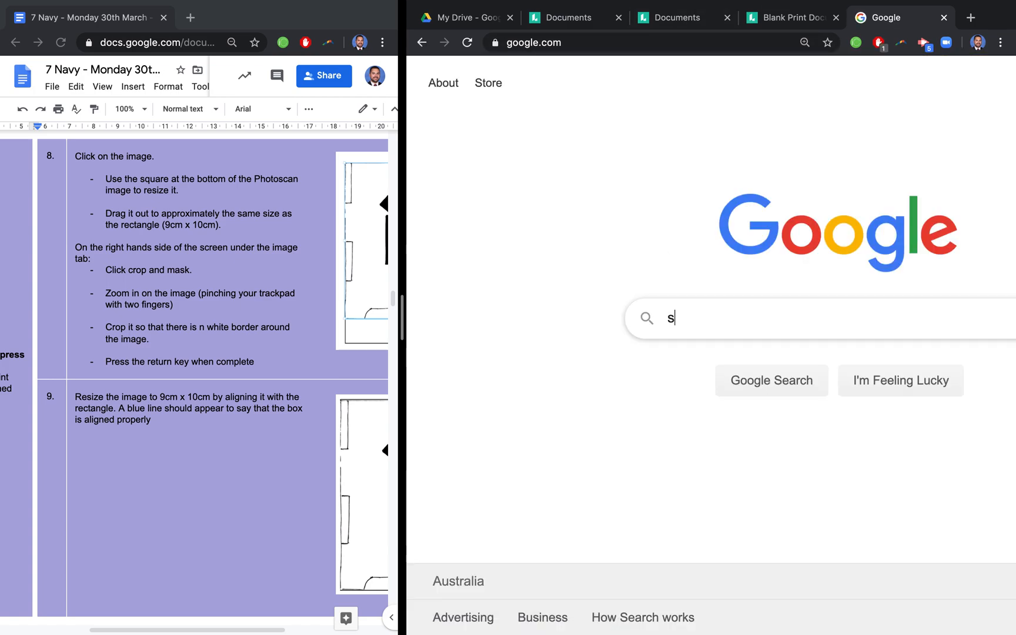
{"action": "type", "text": "ilhouette dance"}
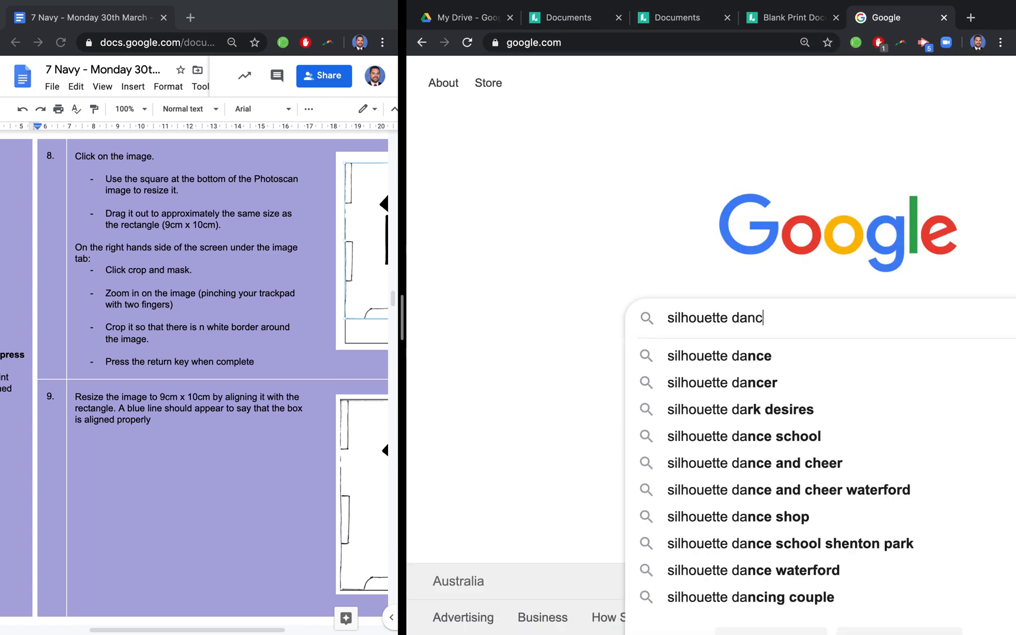
{"action": "key", "text": "Return"}
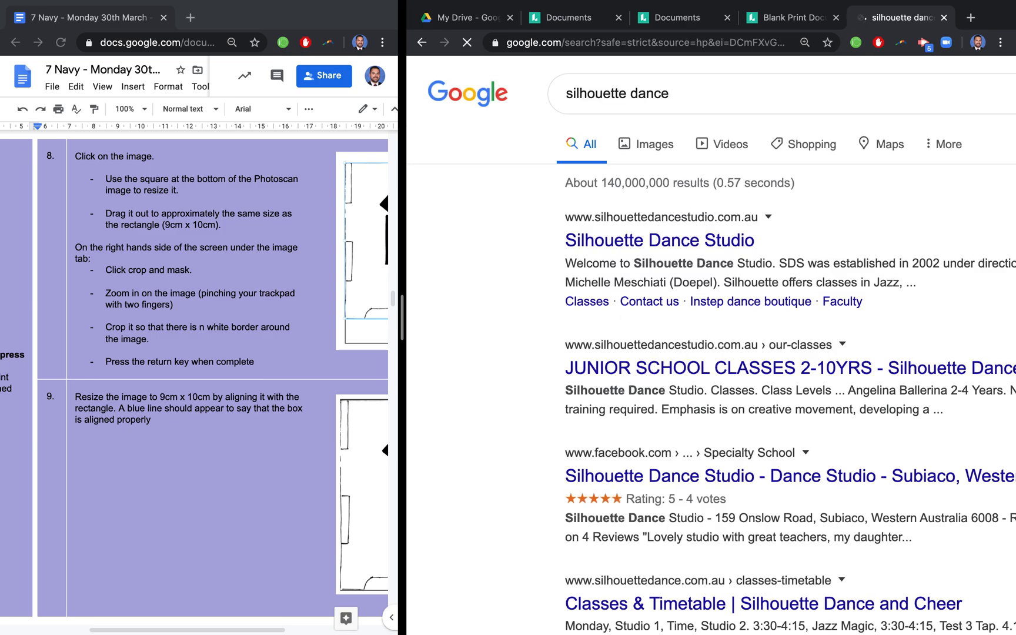
{"action": "left_click", "coordinate": [655, 145]}
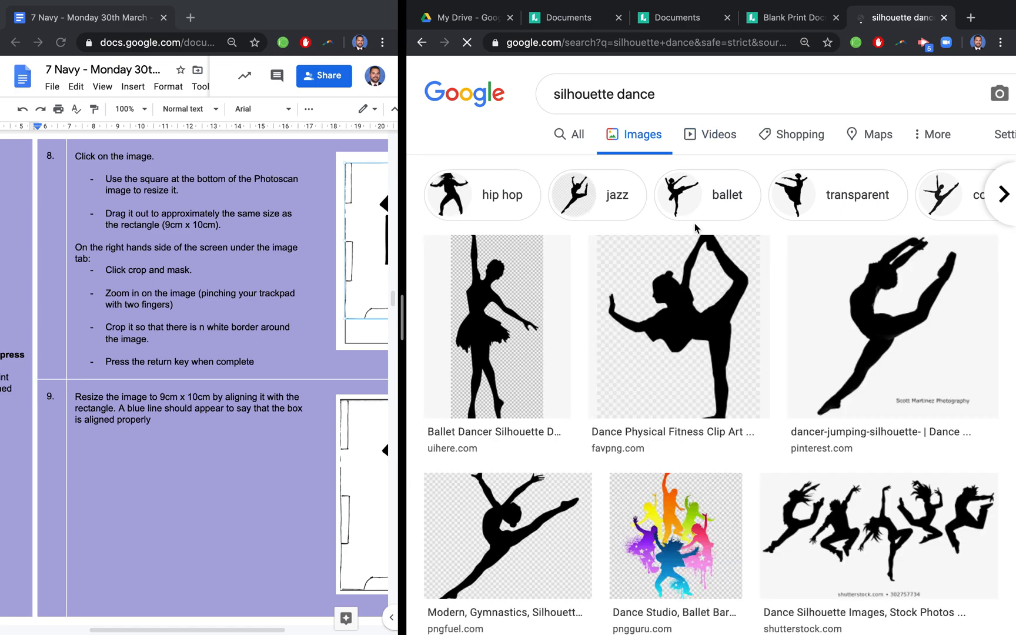
- Filter the image results by usage rights to Labelled for non-commercial reuse
{"action": "left_click", "coordinate": [1000, 140]}
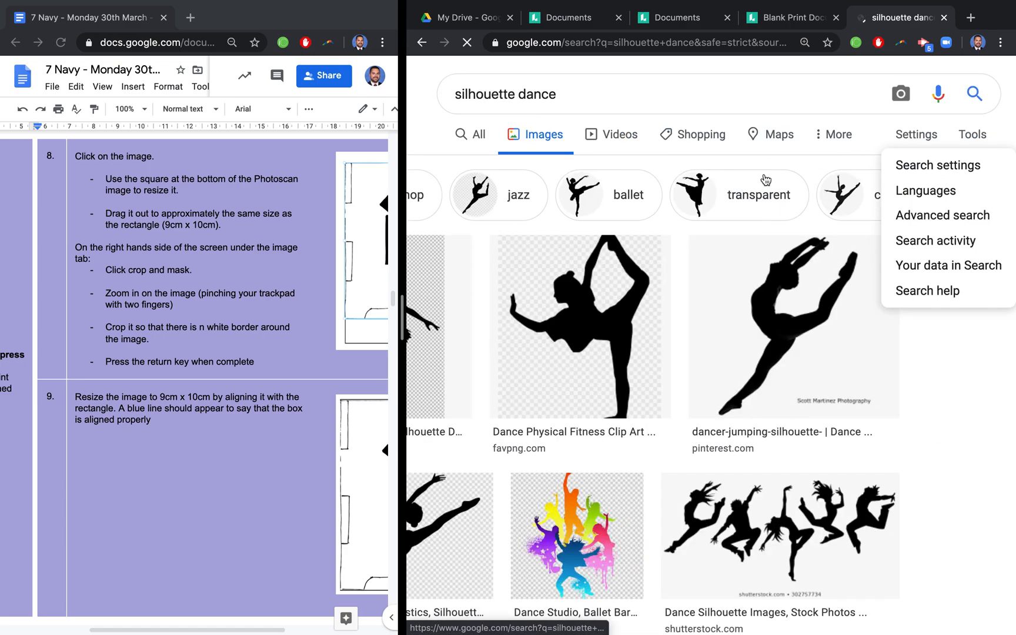
{"action": "left_click", "coordinate": [972, 135]}
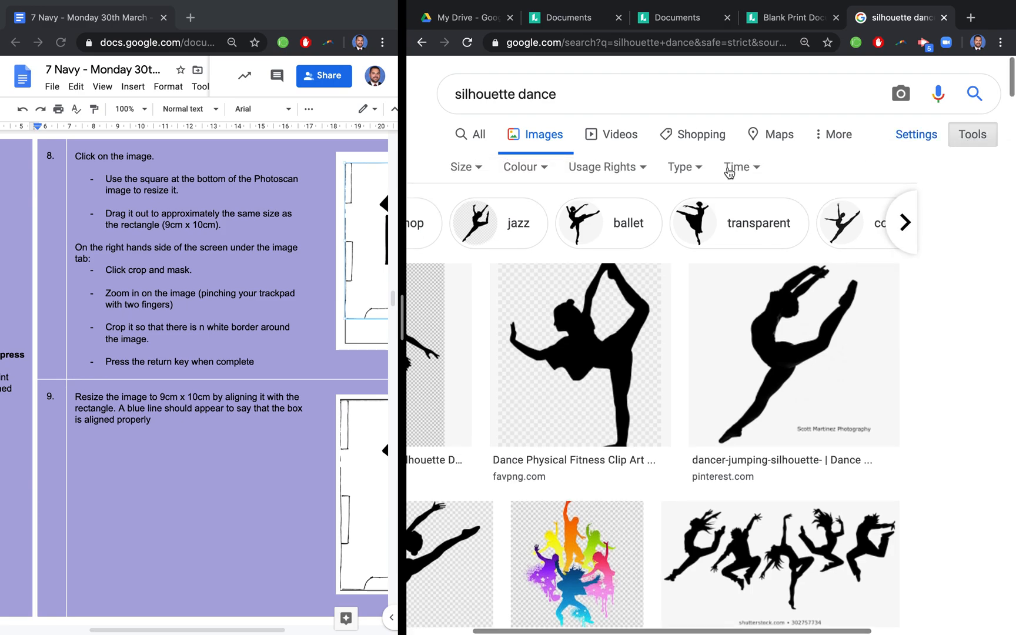
{"action": "left_click", "coordinate": [639, 170]}
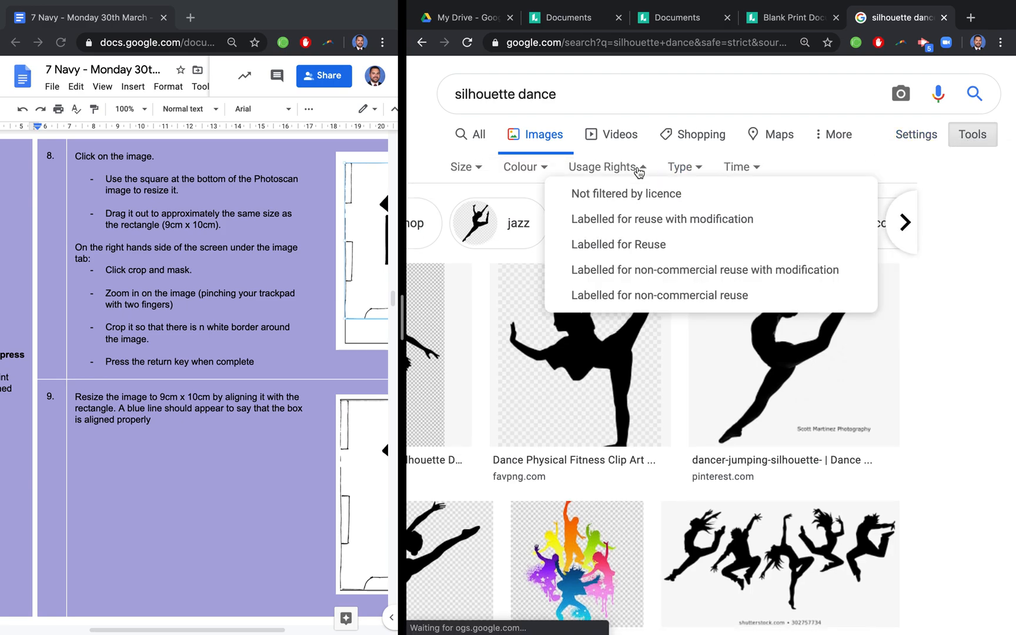
{"action": "left_click", "coordinate": [667, 296]}
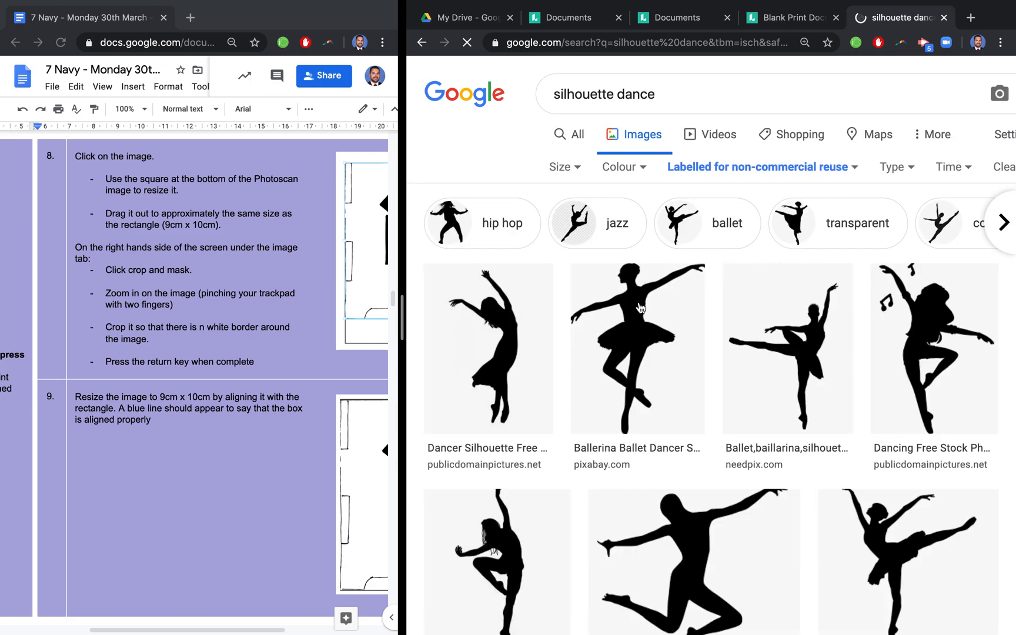
- Place the Pixabay ballerina silhouette in the Blank Print Document's rectangle and move it up and away from the scan
{"action": "left_click", "coordinate": [634, 333]}
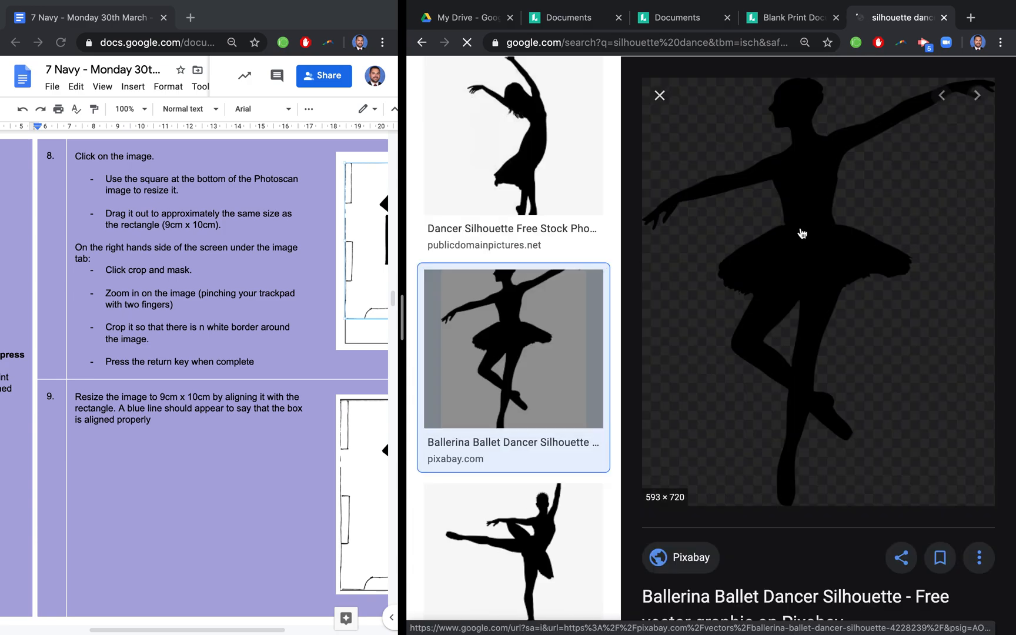
{"action": "left_click_drag", "start_coordinate": [810, 243], "coordinate": [778, 149]}
{"action": "left_click_drag", "start_coordinate": [771, 259], "coordinate": [759, 270]}
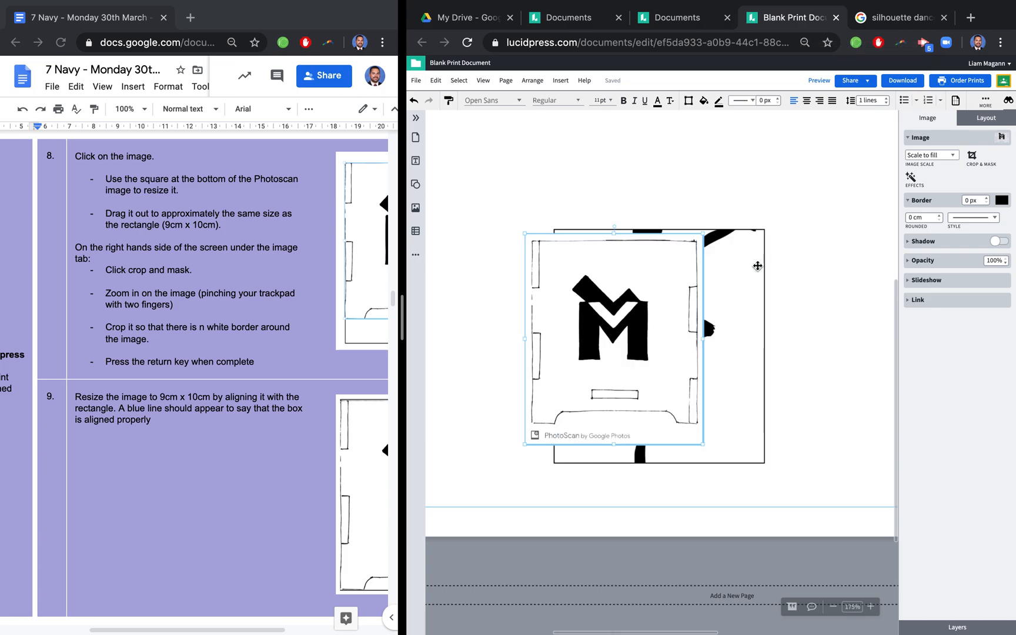
{"action": "left_click", "coordinate": [752, 275]}
{"action": "left_click_drag", "start_coordinate": [750, 284], "coordinate": [808, 297]}
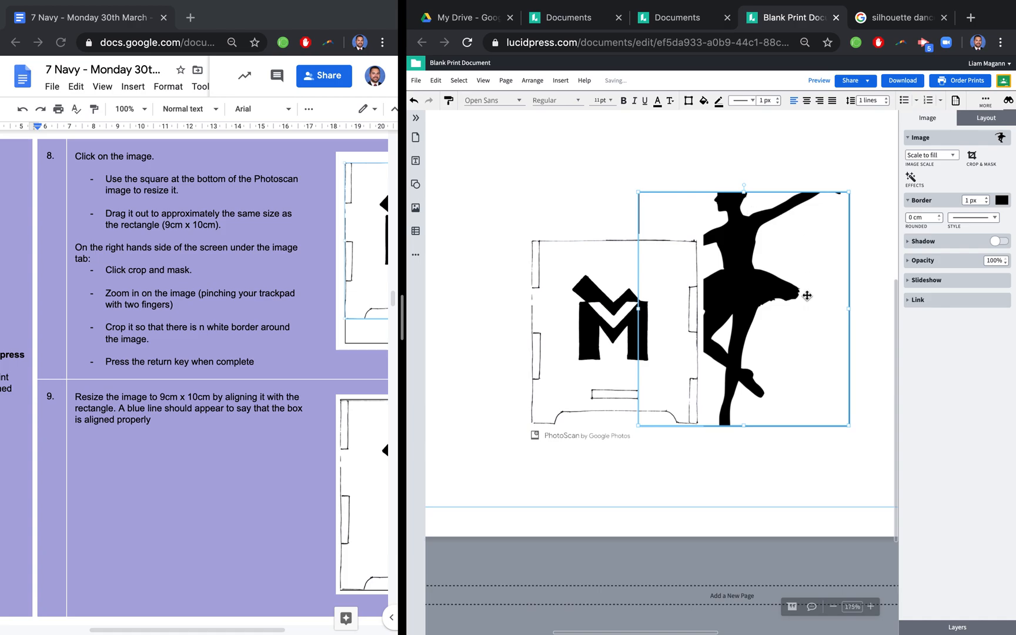
- Extend the ballerina image's crop mask to about 9 x 11.67 cm so it takes in the whole figure
{"action": "double_click", "coordinate": [751, 228]}
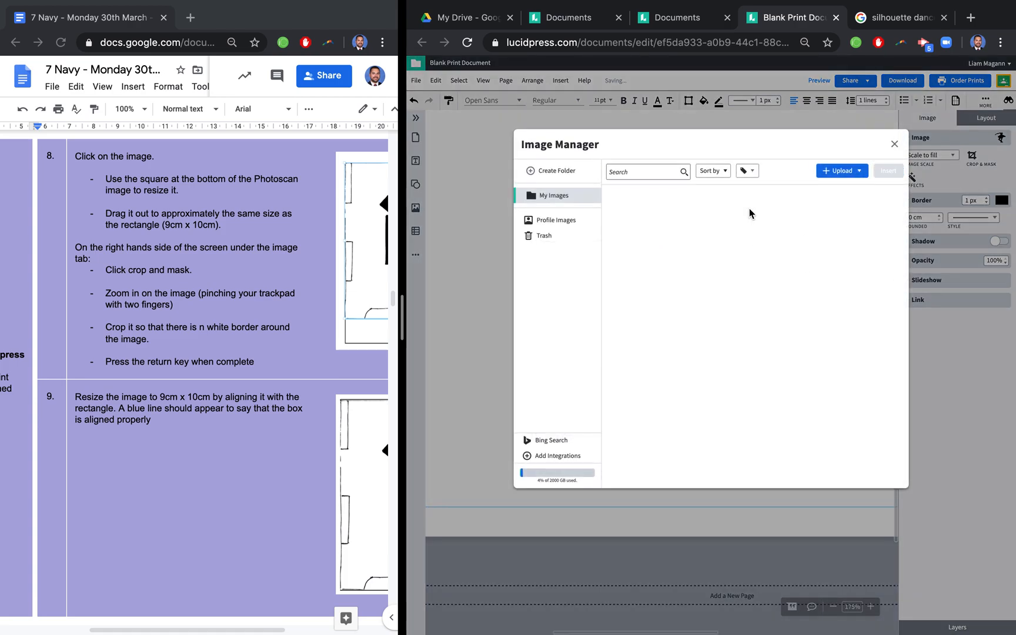
{"action": "left_click", "coordinate": [894, 146]}
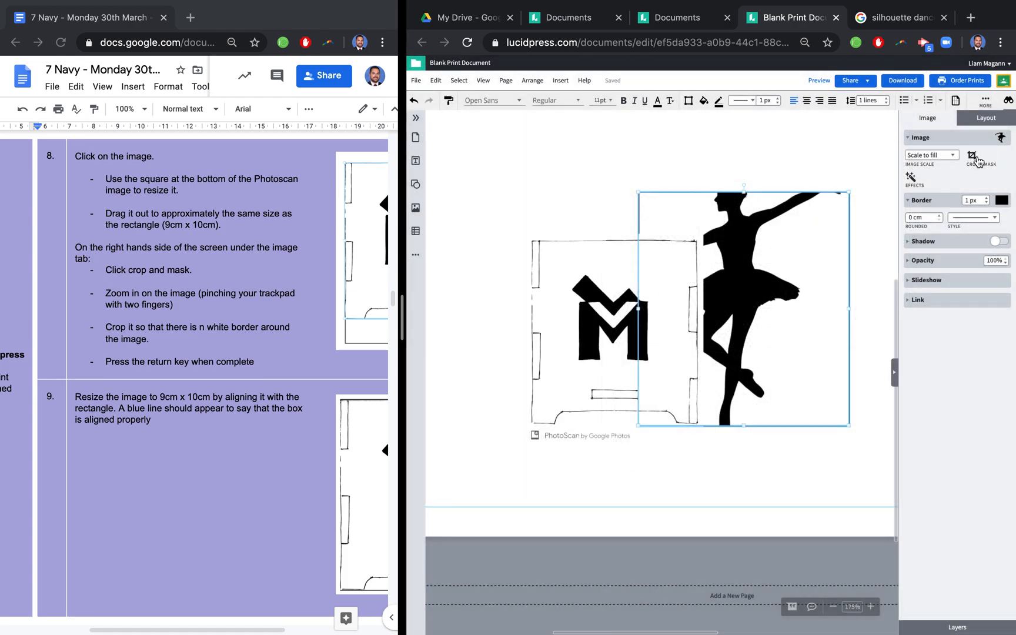
{"action": "left_click", "coordinate": [973, 157]}
{"action": "left_click_drag", "start_coordinate": [661, 257], "coordinate": [662, 237]}
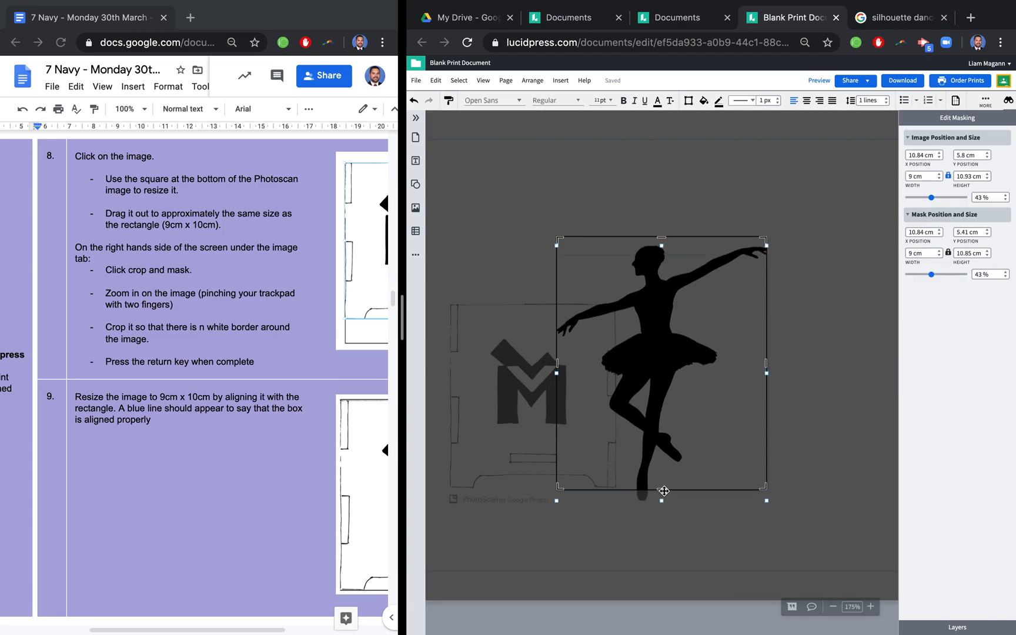
{"action": "left_click_drag", "start_coordinate": [662, 490], "coordinate": [662, 508]}
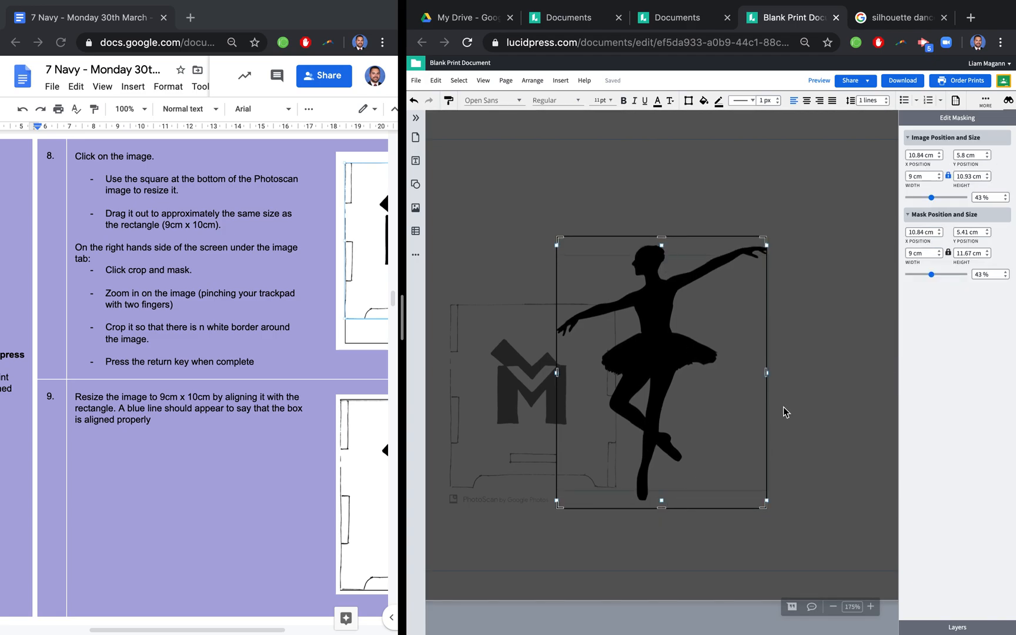
{"action": "key", "text": "Return"}
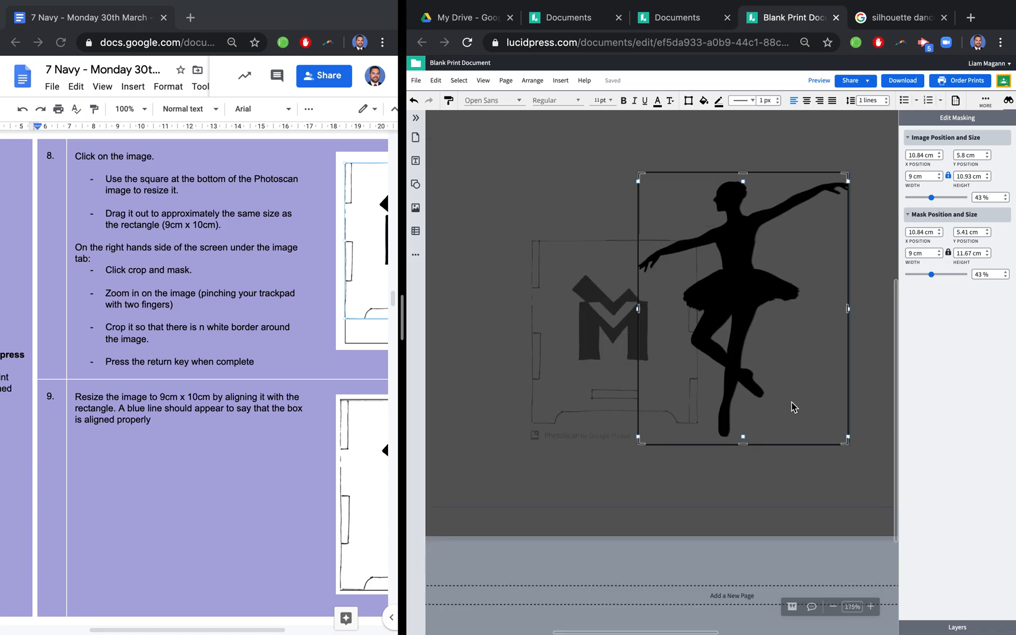
- Undo the ballerina image's masking, move and placement in the rectangle
{"action": "key", "text": "ctrl+z"}
{"action": "key", "text": "ctrl+z"}
{"action": "key", "text": "ctrl+z"}
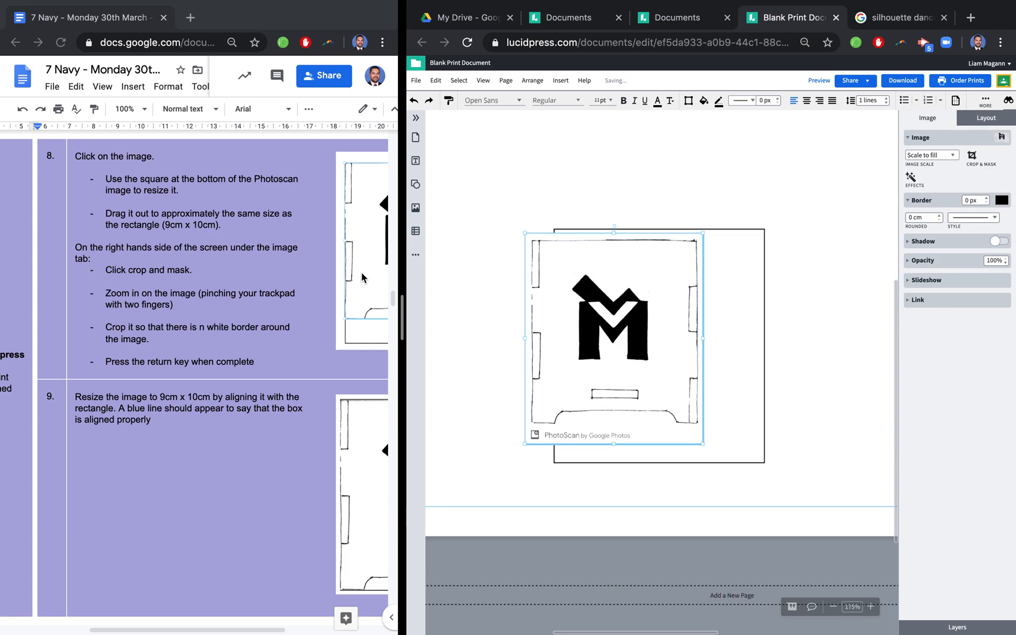
- Enlarge the PhotoScan image to about 9.9 x 11.73 cm, slightly larger than the rectangle, following instruction 8
{"action": "scroll", "coordinate": [209, 212], "scroll_direction": "down", "scroll_amount": 1}
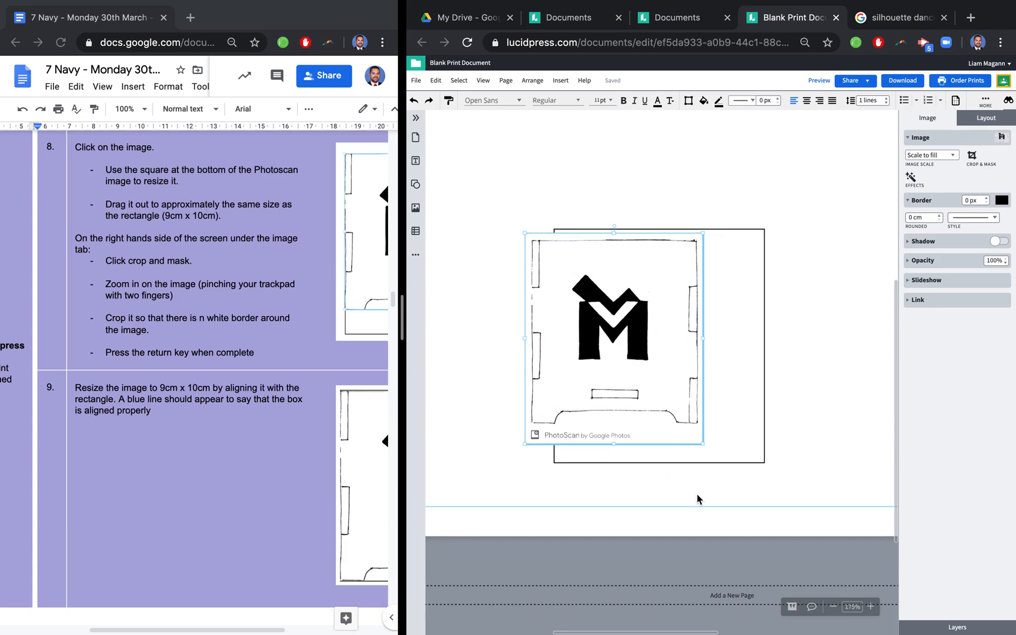
{"action": "left_click_drag", "start_coordinate": [703, 445], "coordinate": [744, 488]}
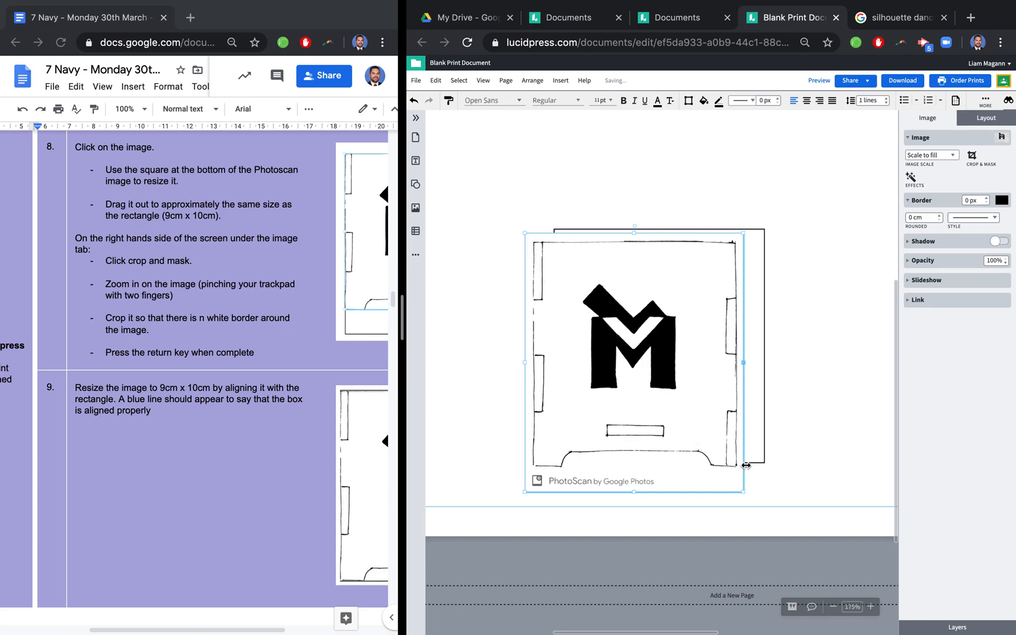
{"action": "left_click_drag", "start_coordinate": [524, 234], "coordinate": [512, 220]}
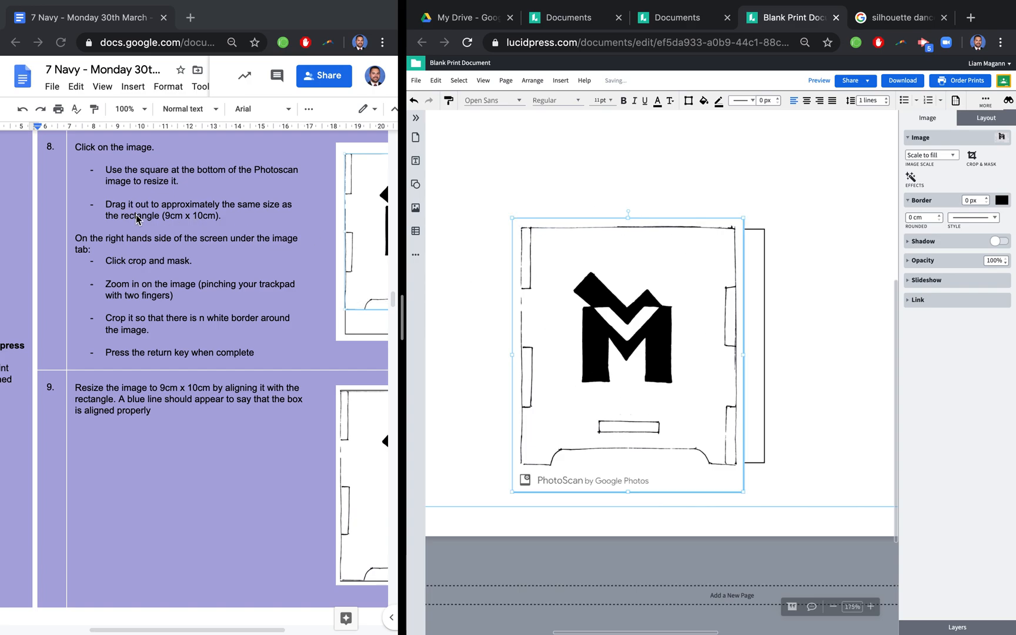
- Crop the PhotoScan image to its drawn outline, about 9.08 x 10.05 cm, and align it over the rectangle
{"action": "left_click", "coordinate": [973, 156]}
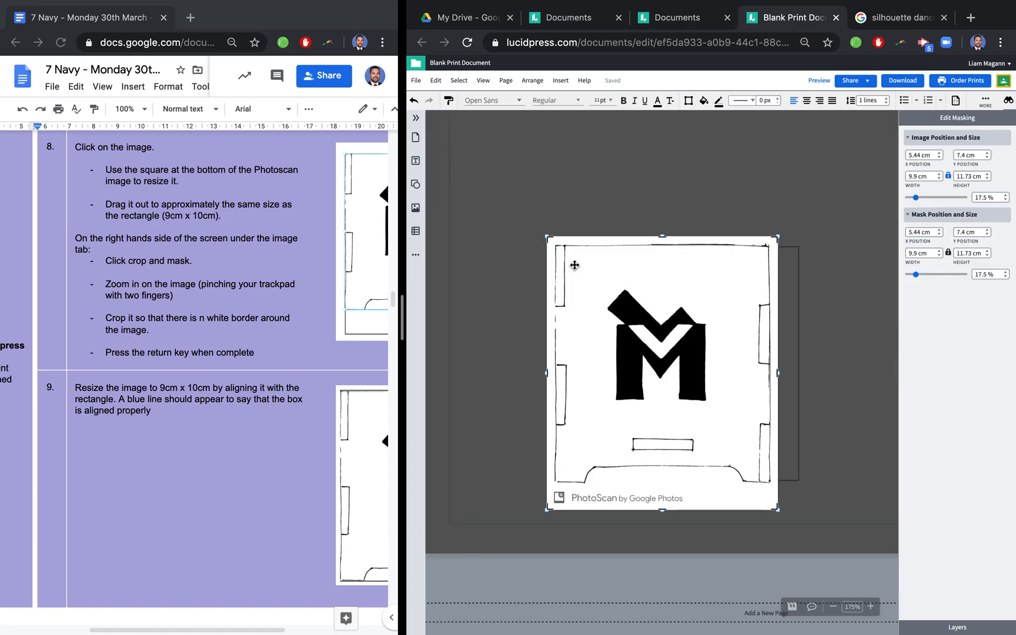
{"action": "scroll", "coordinate": [588, 294], "scroll_direction": "up", "scroll_amount": 5}
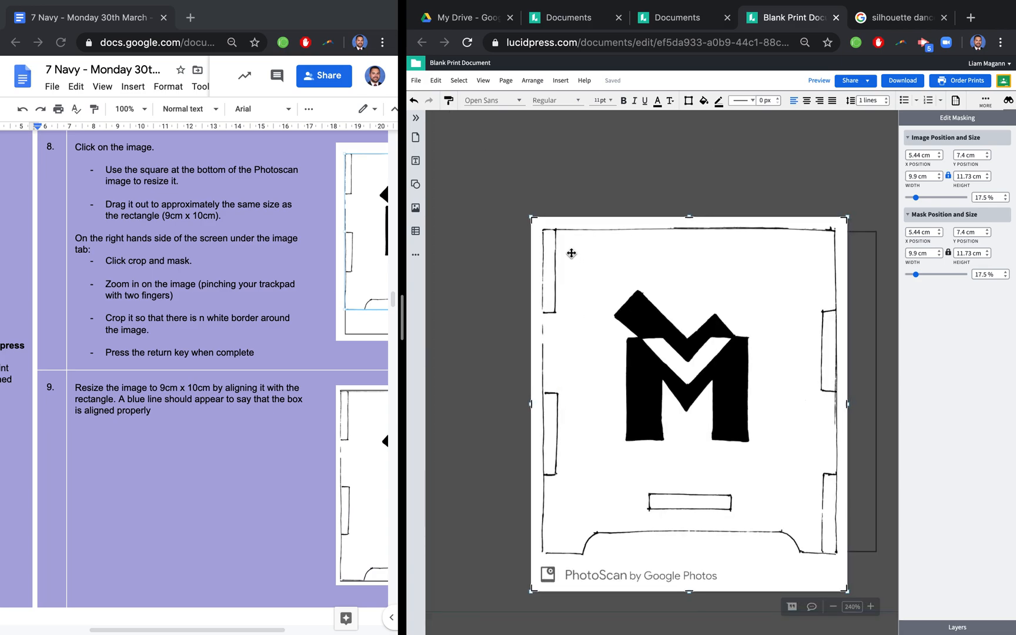
{"action": "left_click_drag", "start_coordinate": [534, 218], "coordinate": [543, 229]}
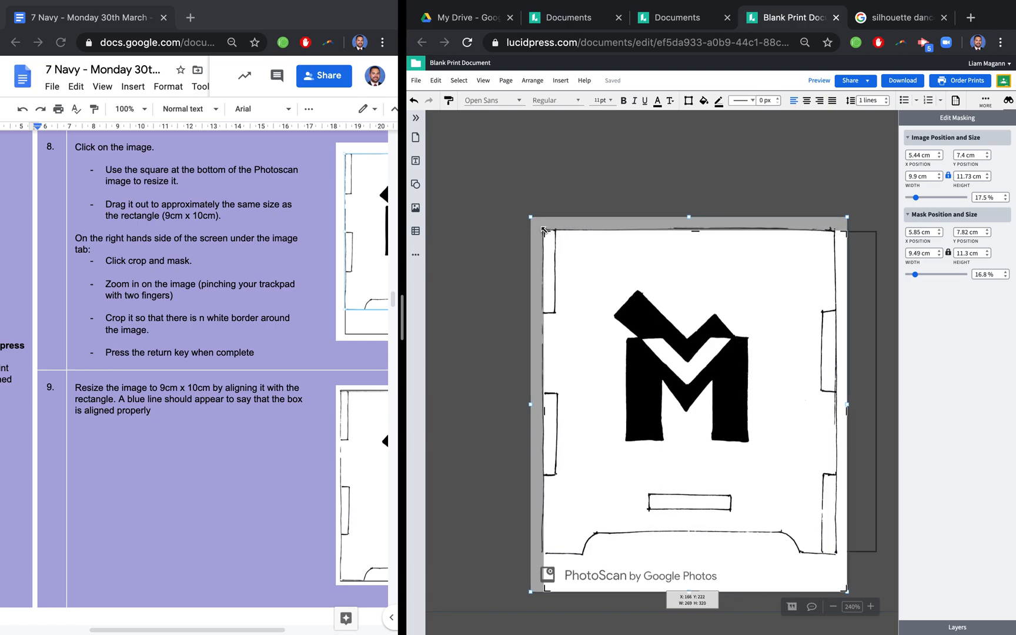
{"action": "left_click_drag", "start_coordinate": [845, 591], "coordinate": [837, 555]}
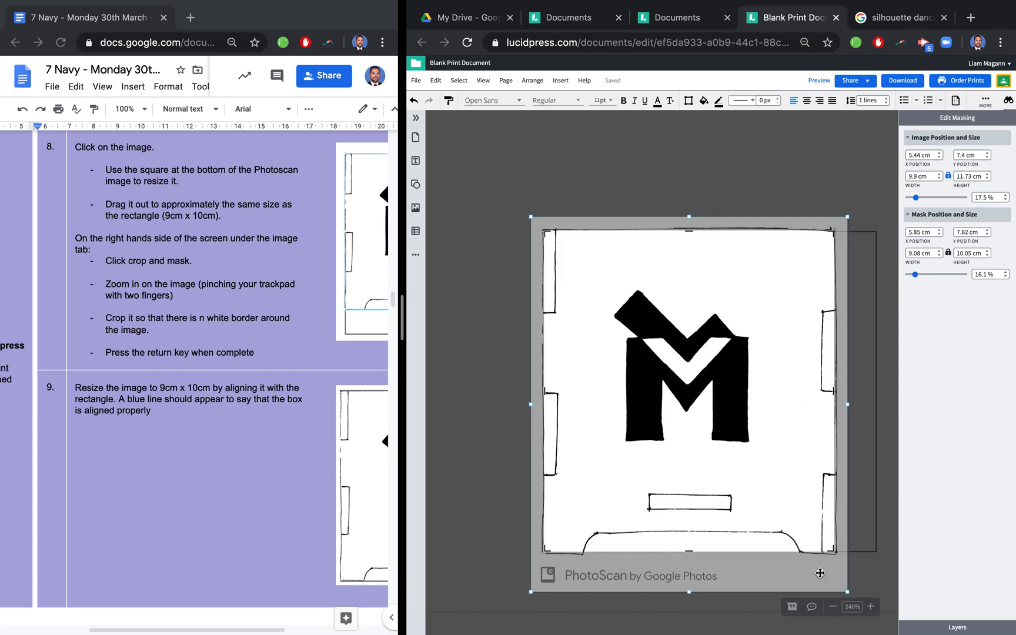
{"action": "key", "text": "Return"}
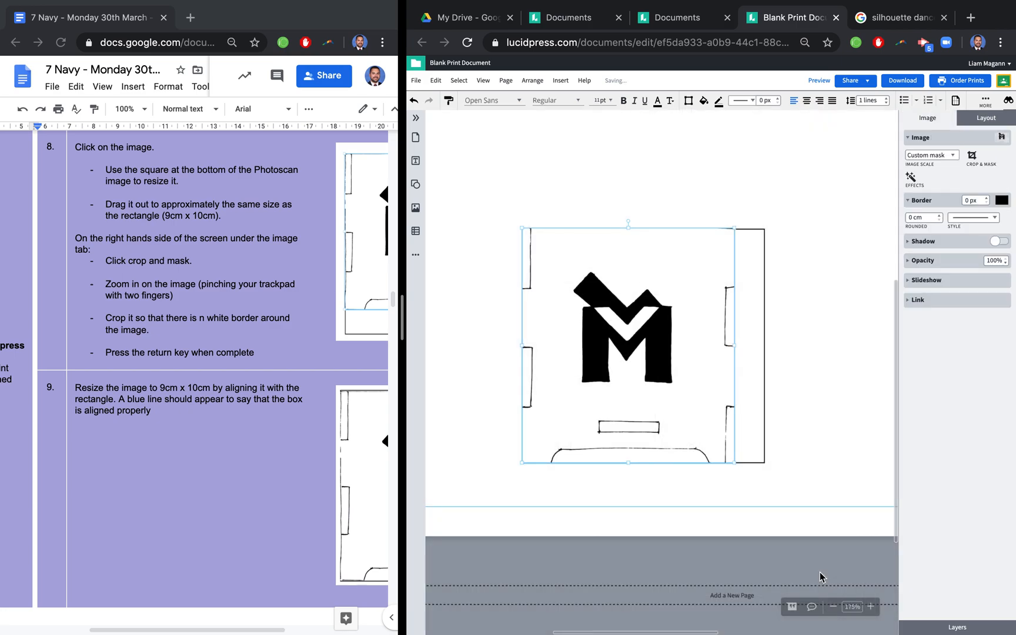
{"action": "left_click_drag", "start_coordinate": [671, 350], "coordinate": [669, 338]}
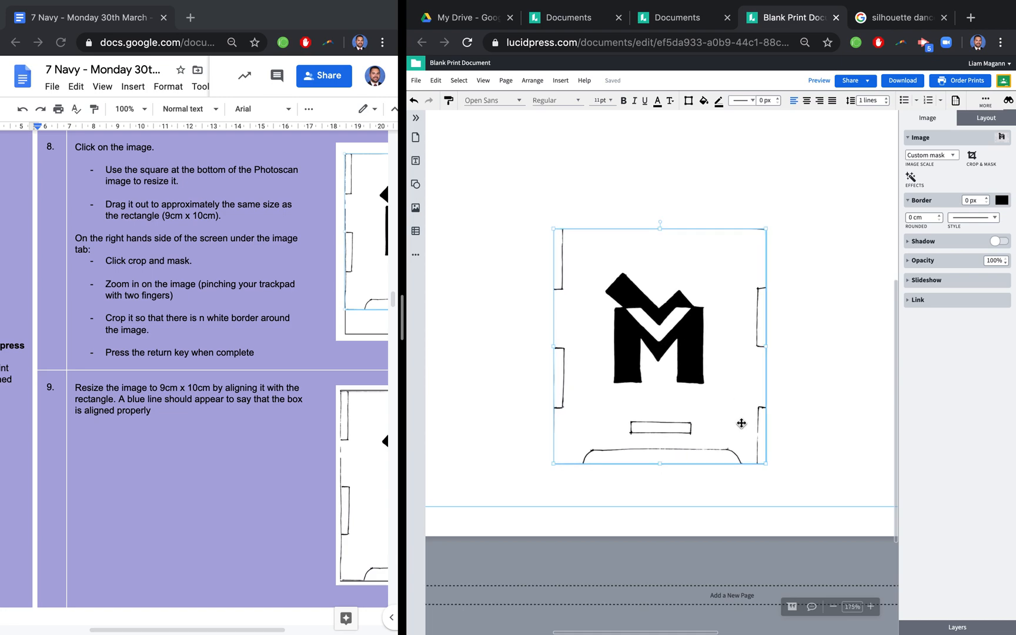
- Resize the PhotoScan image to about 9 x 9.96 cm and align it over the rectangle at X 7.22 cm, Y 7.86 cm
{"action": "left_click_drag", "start_coordinate": [766, 463], "coordinate": [727, 422]}
{"action": "left_click_drag", "start_coordinate": [726, 324], "coordinate": [761, 327]}
{"action": "left_click_drag", "start_coordinate": [696, 334], "coordinate": [696, 354]}
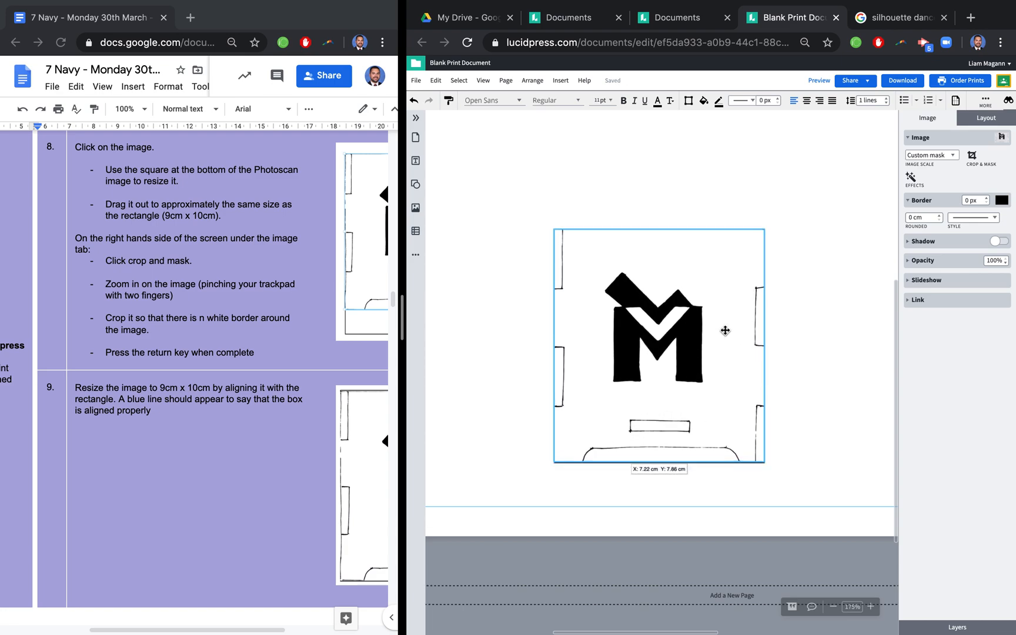
- Unlock the PhotoScan image's proportions, set its height to 10 cm, and lock the proportions again
{"action": "left_click", "coordinate": [987, 121]}
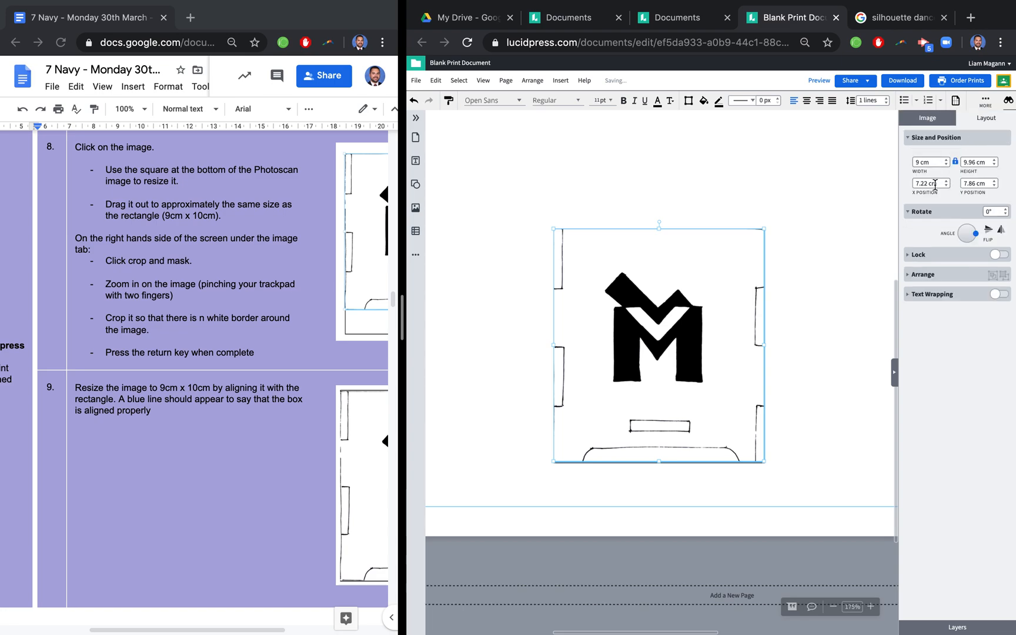
{"action": "left_click_drag", "start_coordinate": [977, 160], "coordinate": [957, 167]}
{"action": "left_click", "coordinate": [957, 162]}
{"action": "left_click_drag", "start_coordinate": [976, 161], "coordinate": [953, 167]}
{"action": "type", "text": "10"}
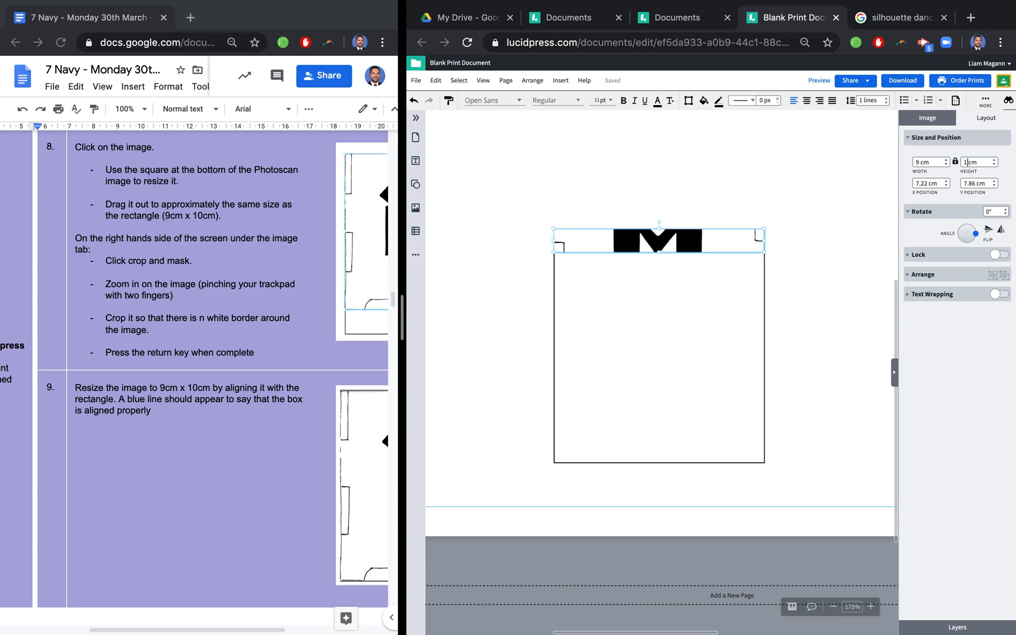
{"action": "left_click", "coordinate": [957, 162]}
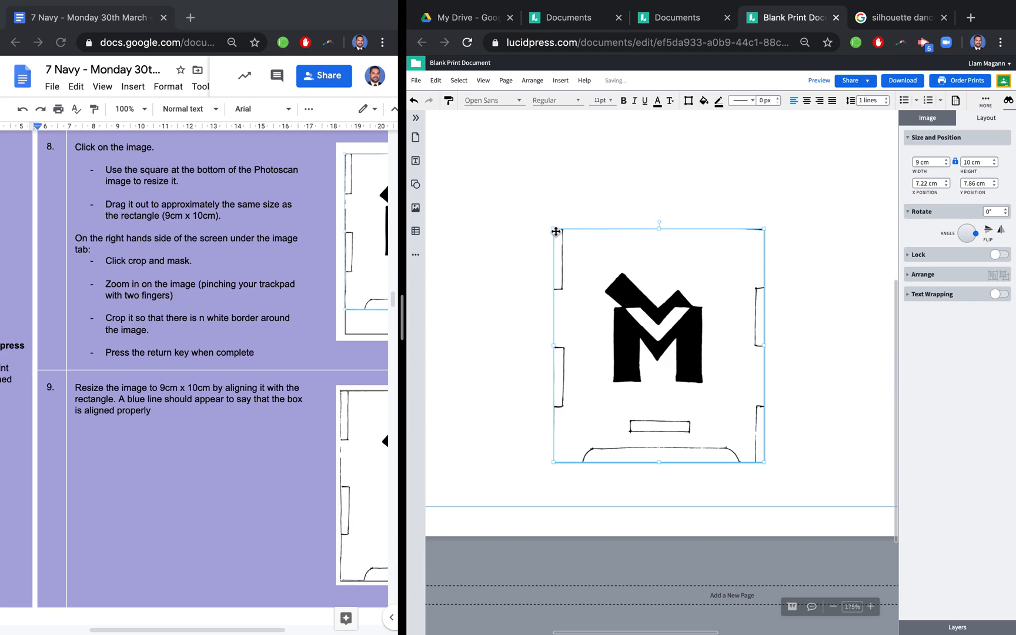
{"action": "mouse_move", "coordinate": [553, 230]}
{"action": "left_mouse_down"}
{"action": "mouse_move", "coordinate": [497, 171]}
{"action": "mouse_move", "coordinate": [557, 261]}
{"action": "mouse_move", "coordinate": [554, 229]}
{"action": "left_mouse_up"}
- Following instruction 10, send the PhotoScan image to the back, behind the rectangle
{"action": "scroll", "coordinate": [204, 340], "scroll_direction": "down", "scroll_amount": 3}
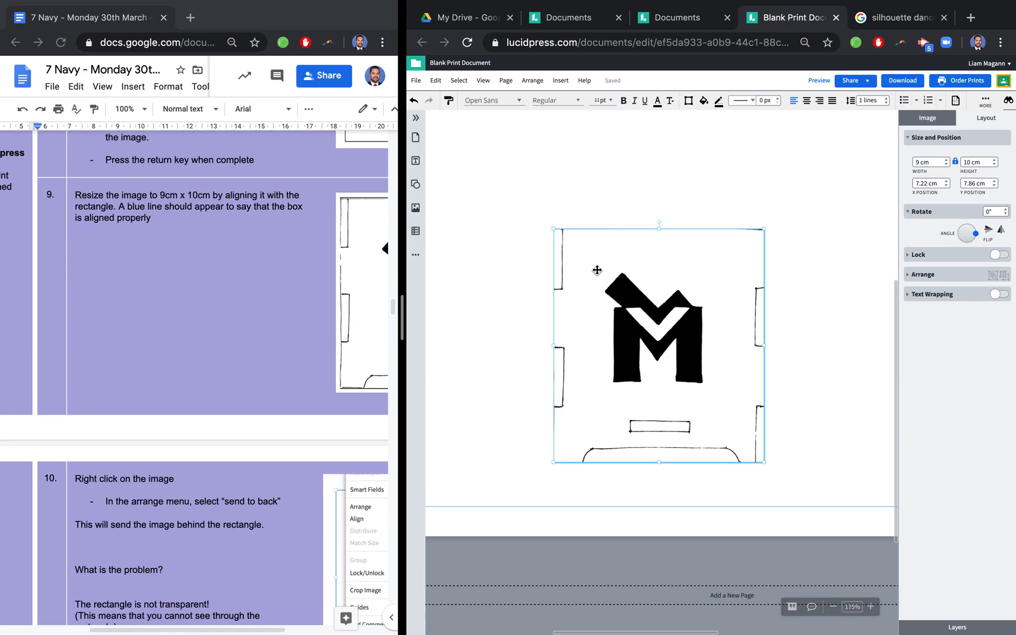
{"action": "left_click", "coordinate": [517, 275]}
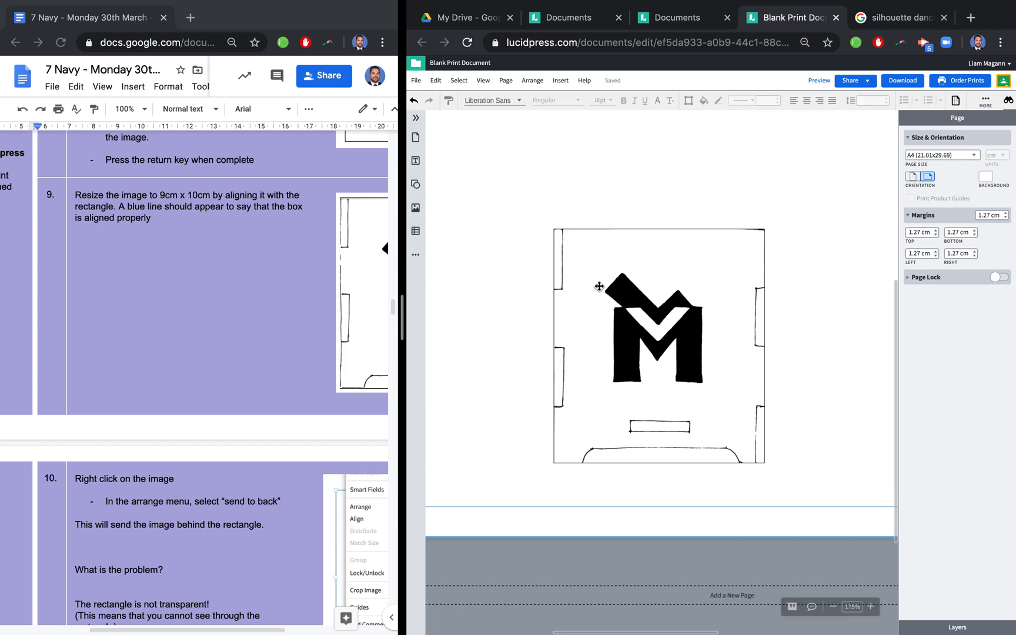
{"action": "left_click", "coordinate": [600, 287]}
{"action": "scroll", "coordinate": [283, 276], "scroll_direction": "down", "scroll_amount": 1}
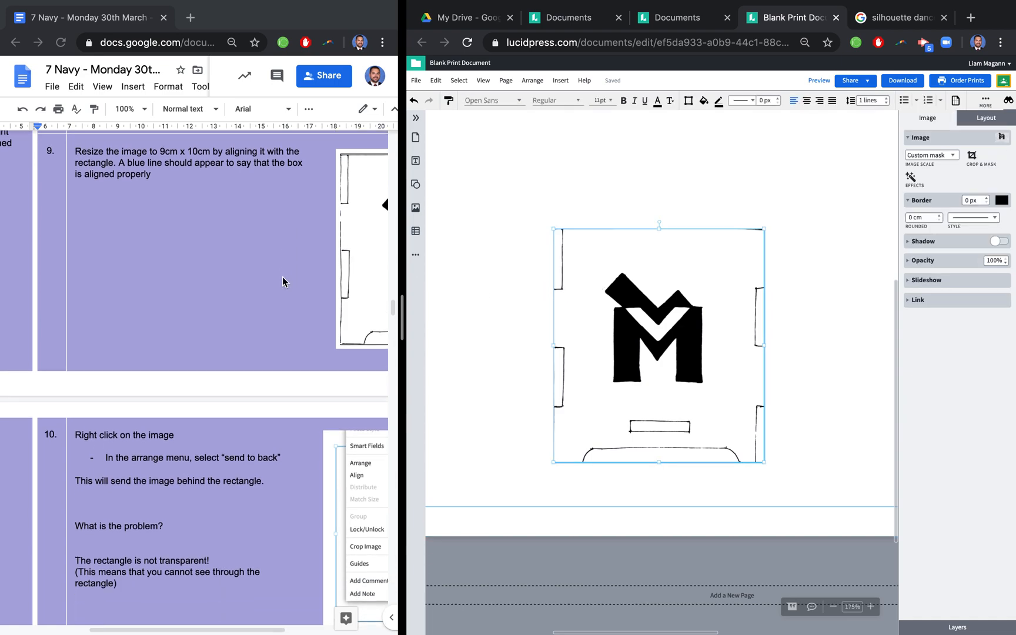
{"action": "scroll", "coordinate": [283, 277], "scroll_direction": "down", "scroll_amount": 5}
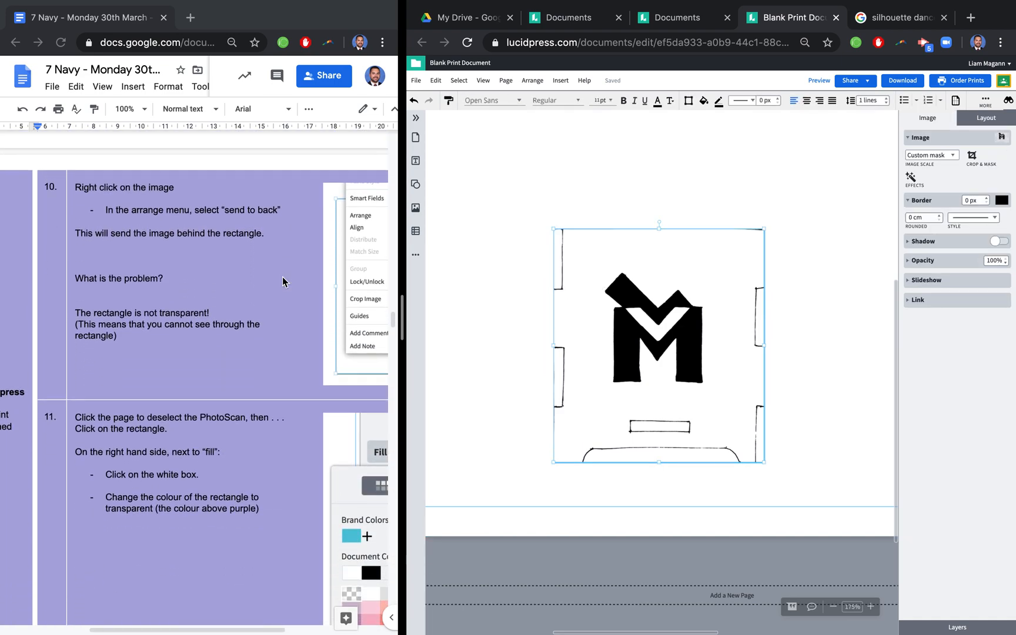
{"action": "scroll", "coordinate": [283, 277], "scroll_direction": "down", "scroll_amount": 1}
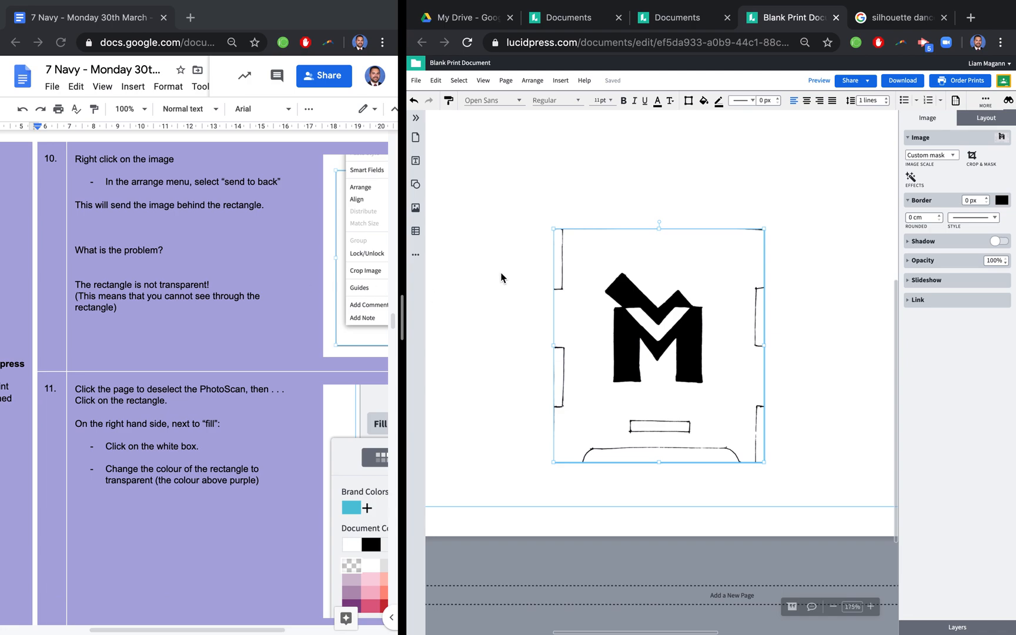
{"action": "right_click", "coordinate": [585, 280]}
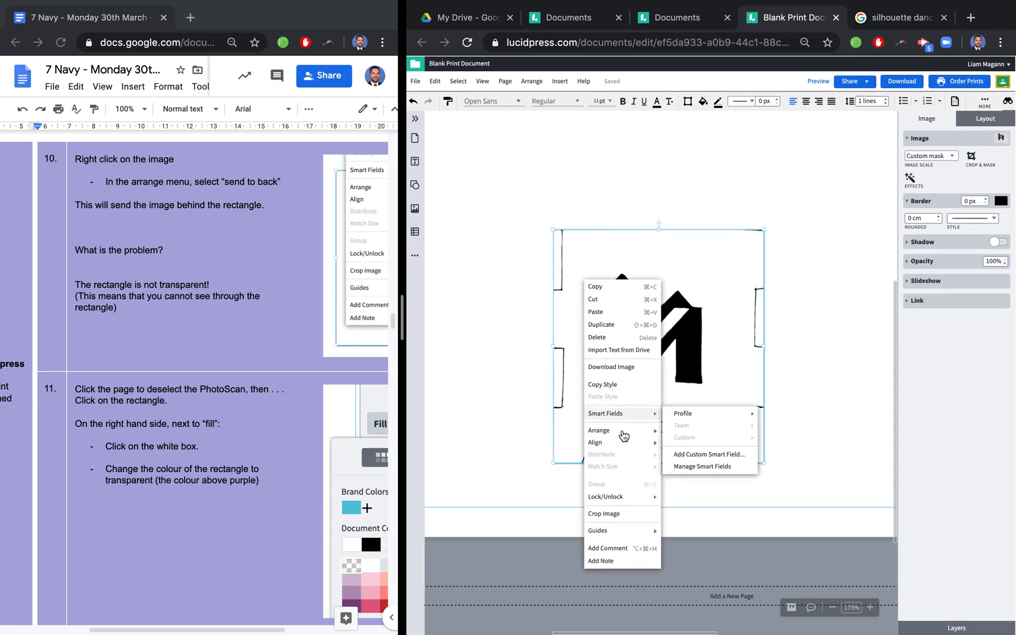
{"action": "mouse_move", "coordinate": [643, 438]}
{"action": "left_click", "coordinate": [690, 445]}
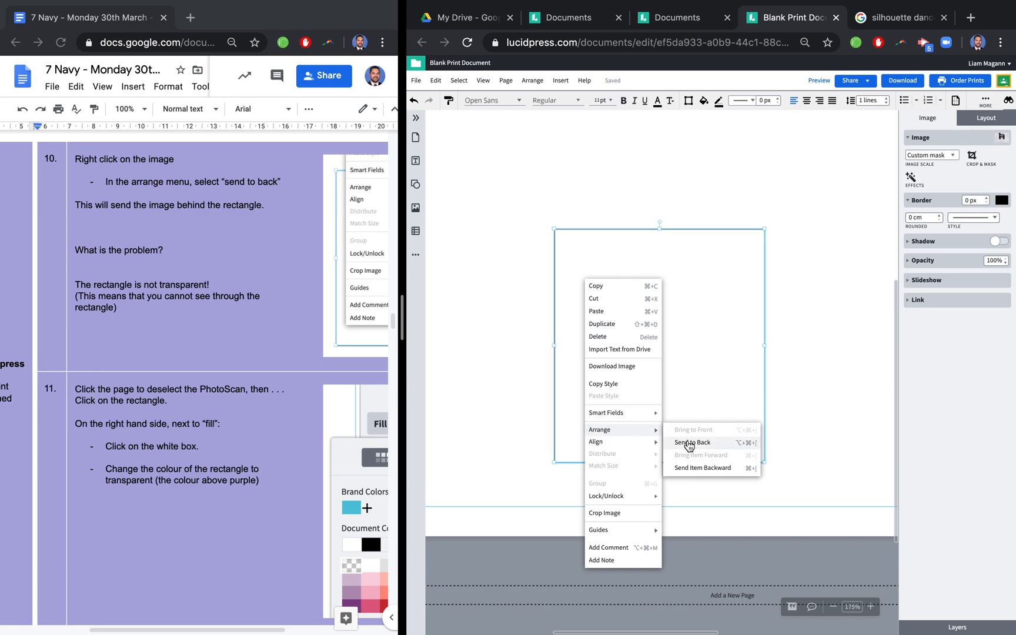
{"action": "left_click", "coordinate": [689, 444]}
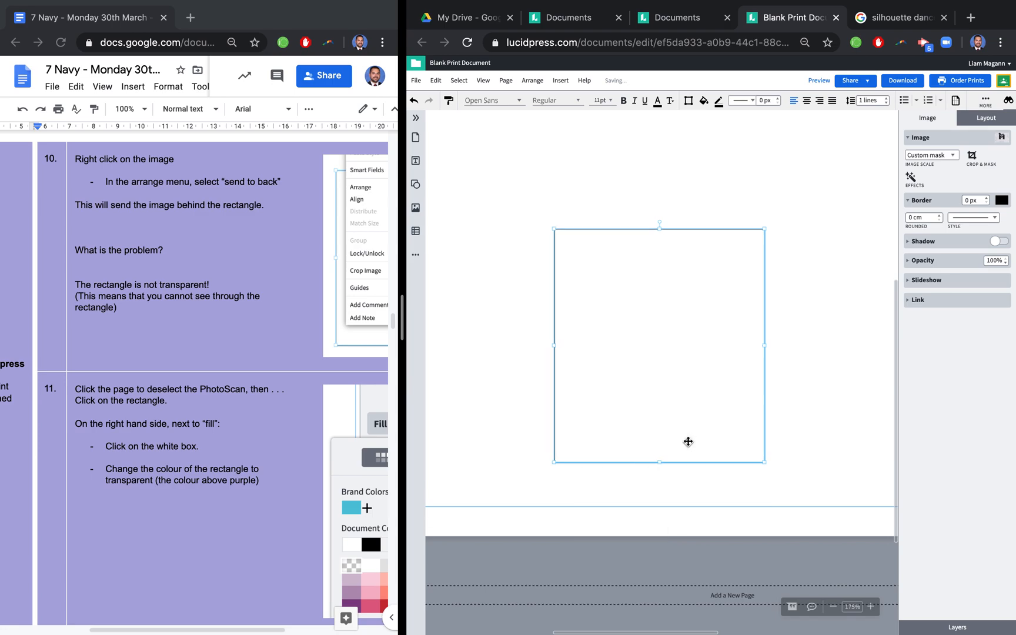
- Change the rectangle's fill to transparent, as described in instruction 11
{"action": "left_click", "coordinate": [532, 356]}
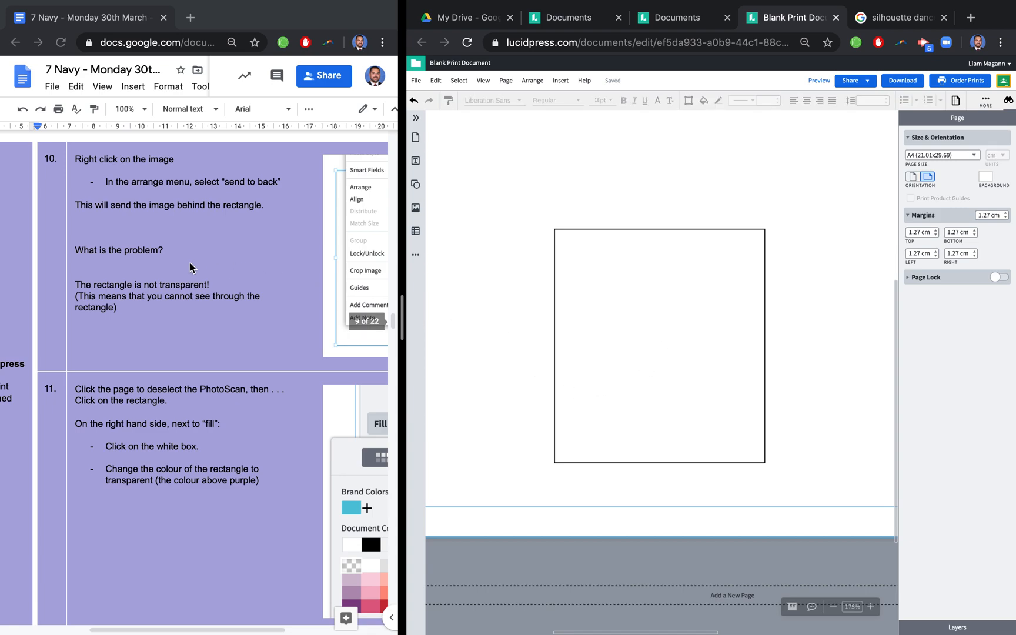
{"action": "left_click", "coordinate": [686, 321]}
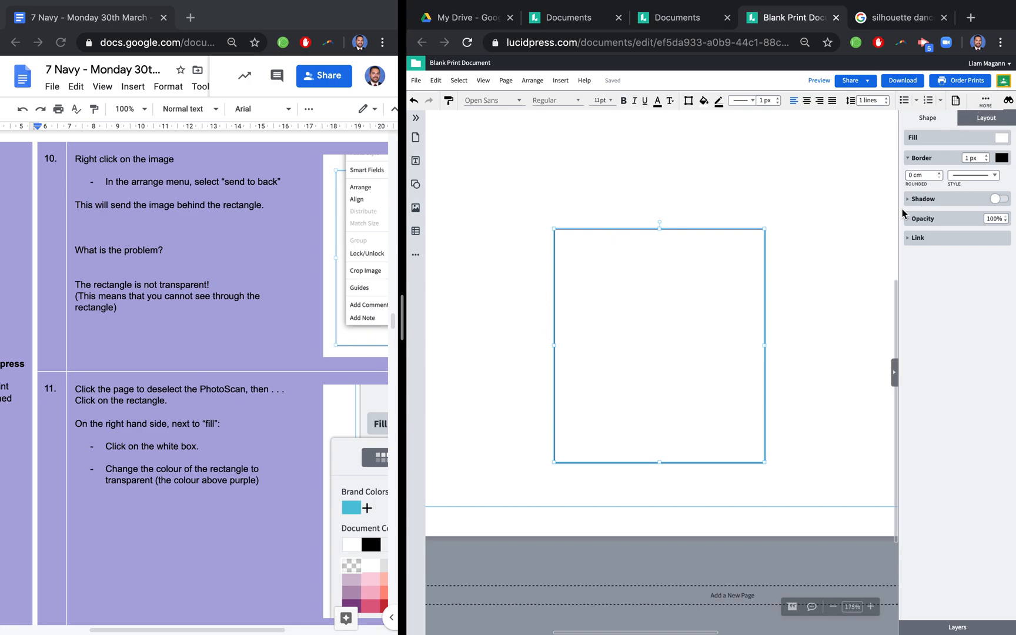
{"action": "left_click", "coordinate": [783, 153]}
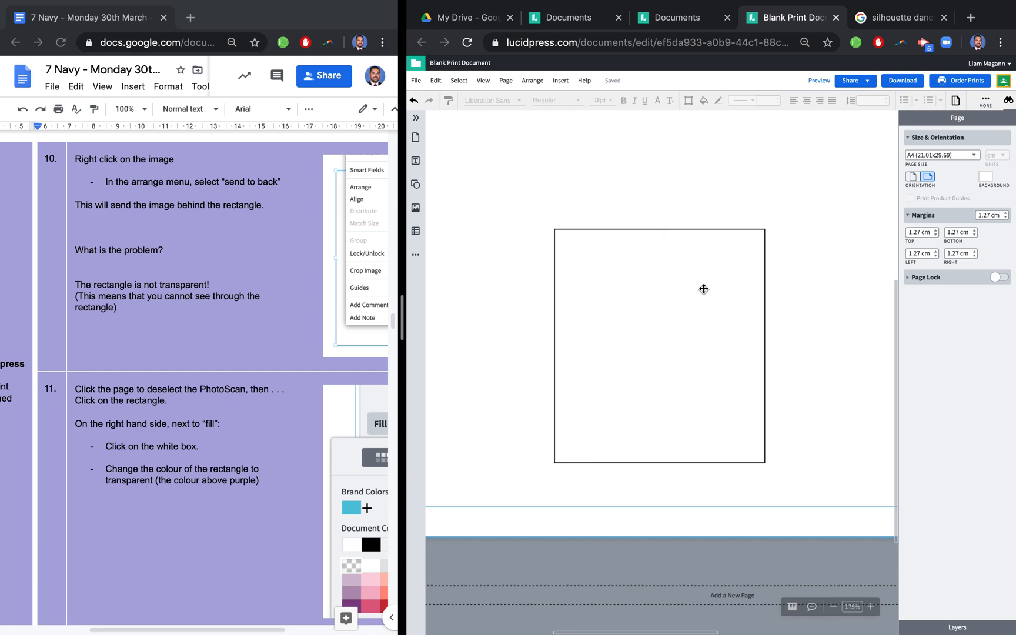
{"action": "left_click", "coordinate": [625, 347]}
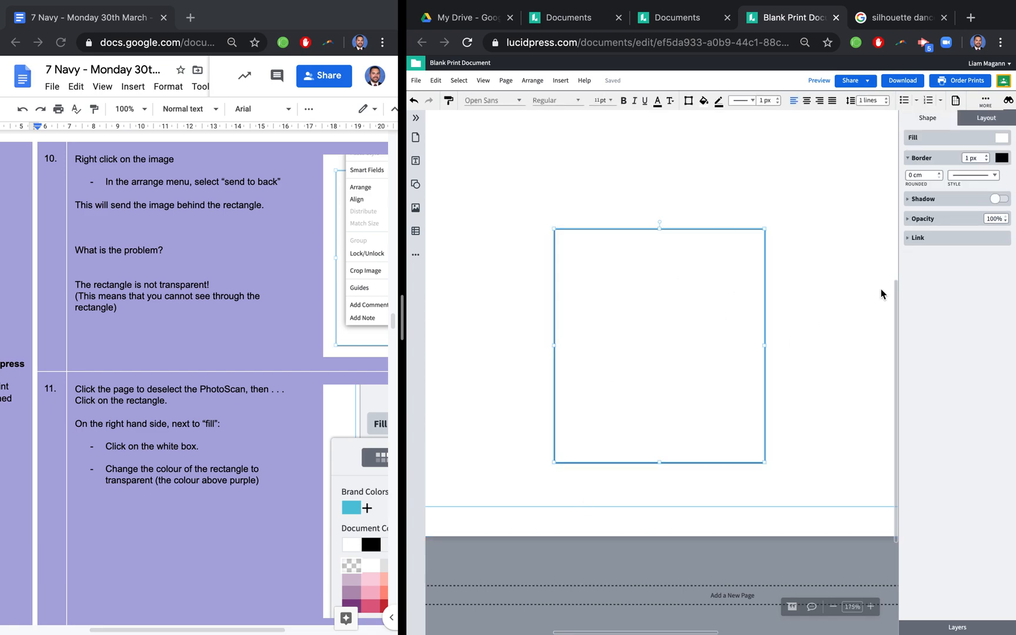
{"action": "left_click", "coordinate": [1002, 141]}
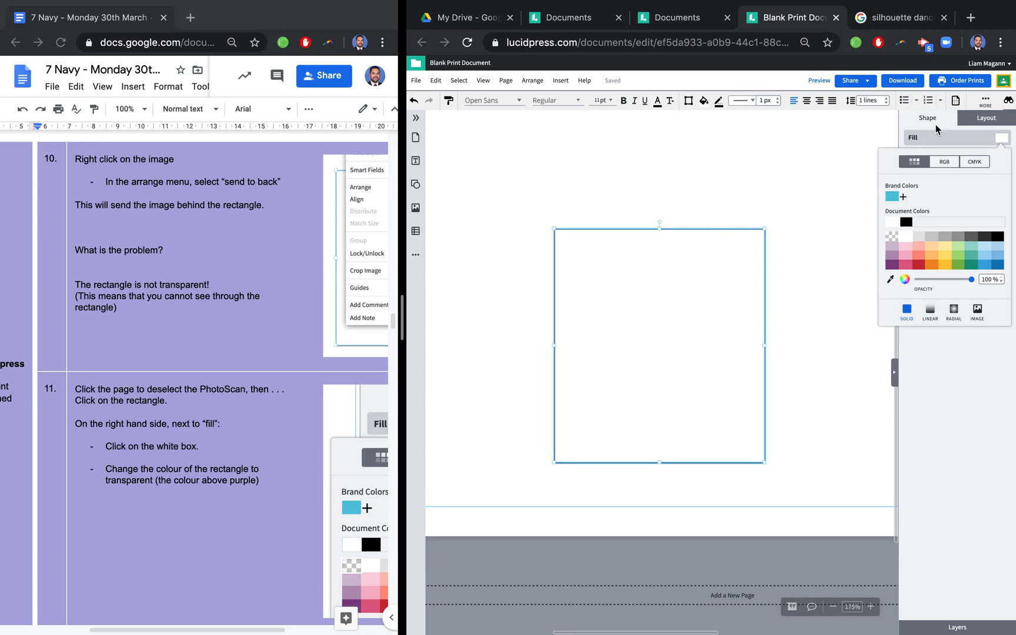
{"action": "left_click", "coordinate": [893, 237]}
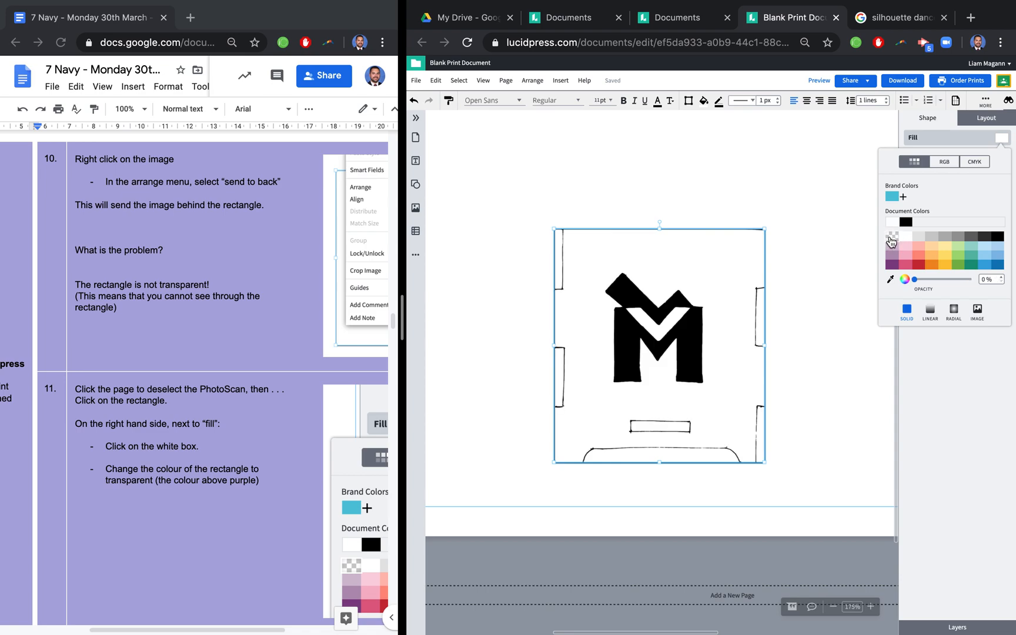
- Following instruction 12, insert a square and align it with the PhotoScan's top-left corner at X 7.22 cm, Y 7.86 cm
{"action": "scroll", "coordinate": [199, 313], "scroll_direction": "up", "scroll_amount": 3}
{"action": "scroll", "coordinate": [199, 313], "scroll_direction": "down", "scroll_amount": 4}
{"action": "scroll", "coordinate": [199, 313], "scroll_direction": "down", "scroll_amount": 6}
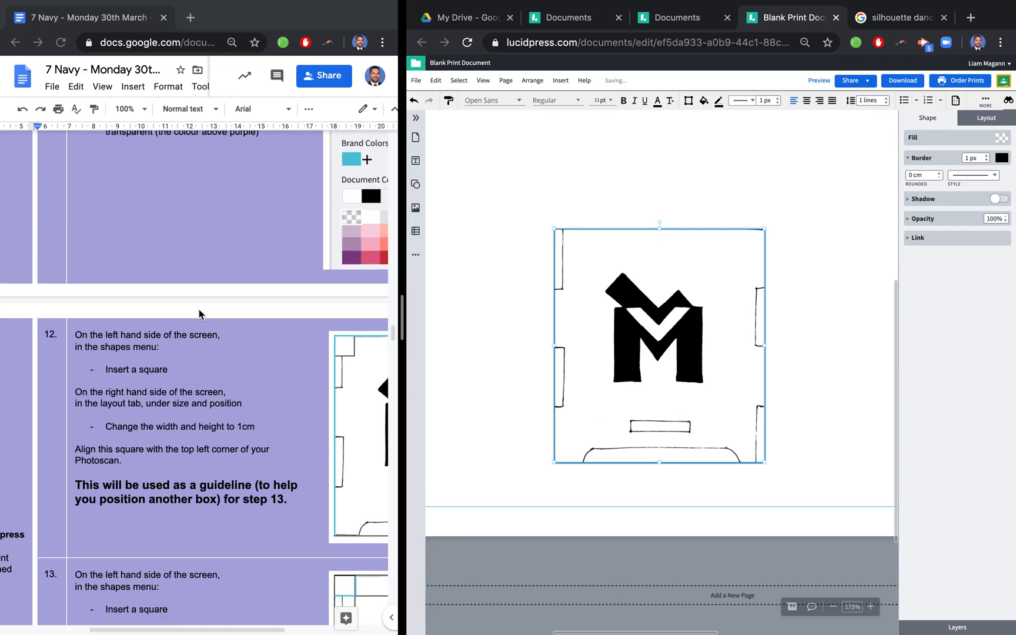
{"action": "scroll", "coordinate": [199, 314], "scroll_direction": "down", "scroll_amount": 3}
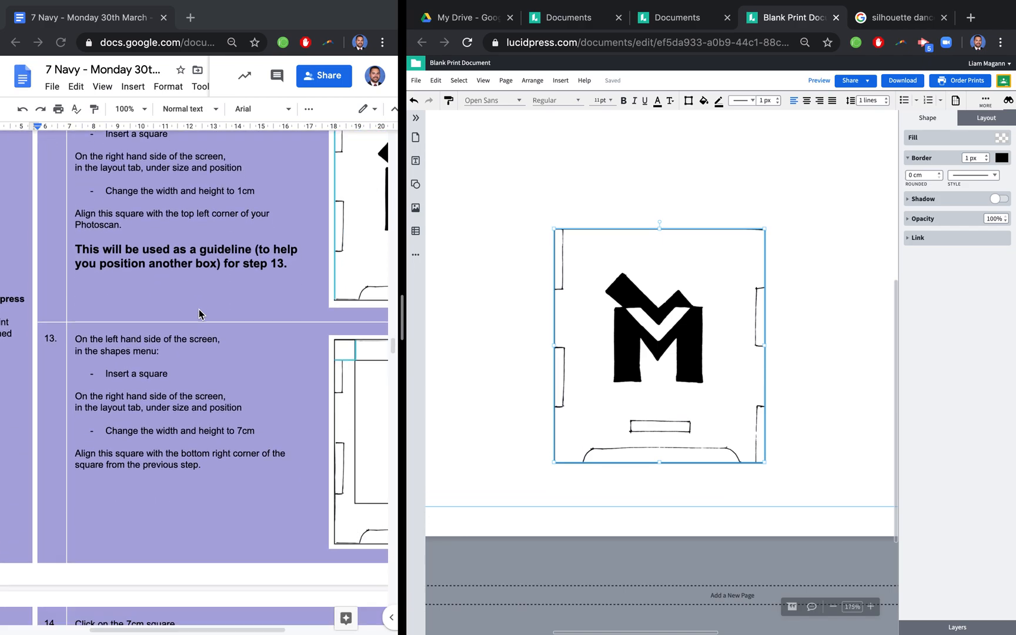
{"action": "scroll", "coordinate": [199, 313], "scroll_direction": "up", "scroll_amount": 1}
{"action": "left_click", "coordinate": [446, 163]}
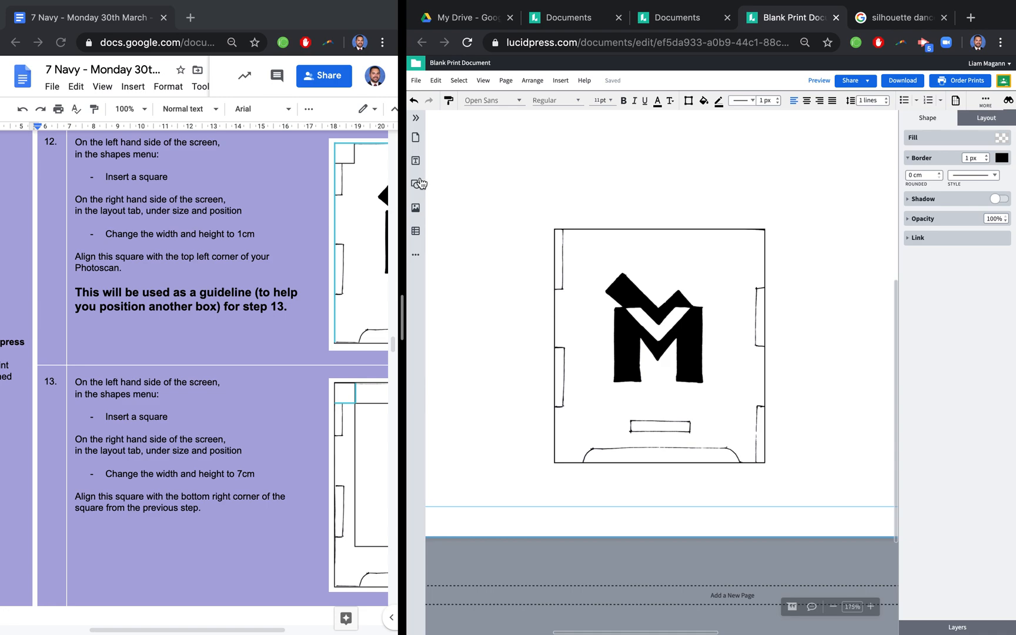
{"action": "left_click", "coordinate": [416, 184]}
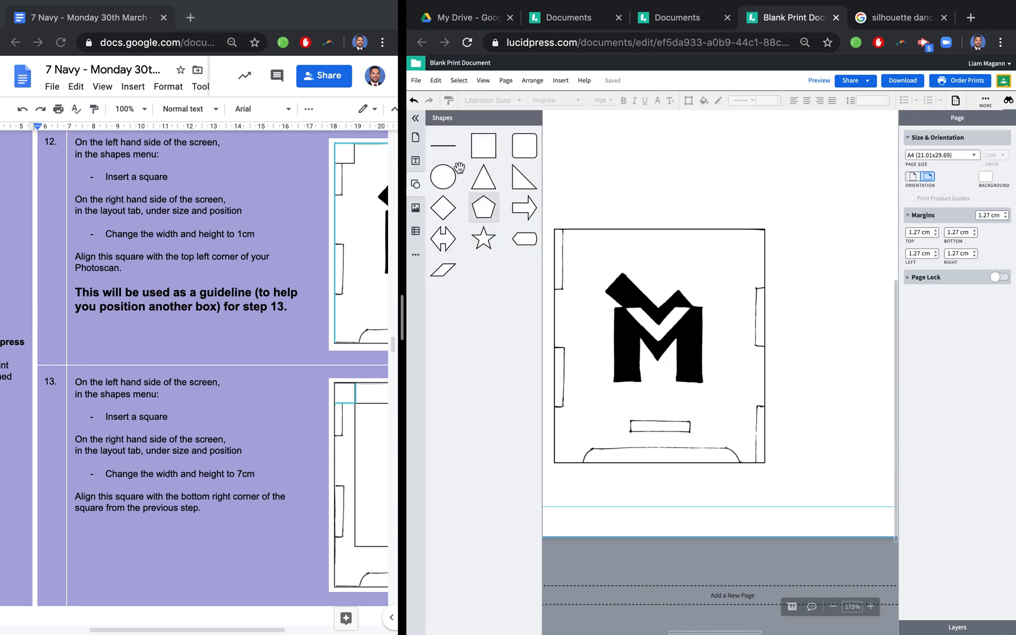
{"action": "left_click", "coordinate": [484, 145]}
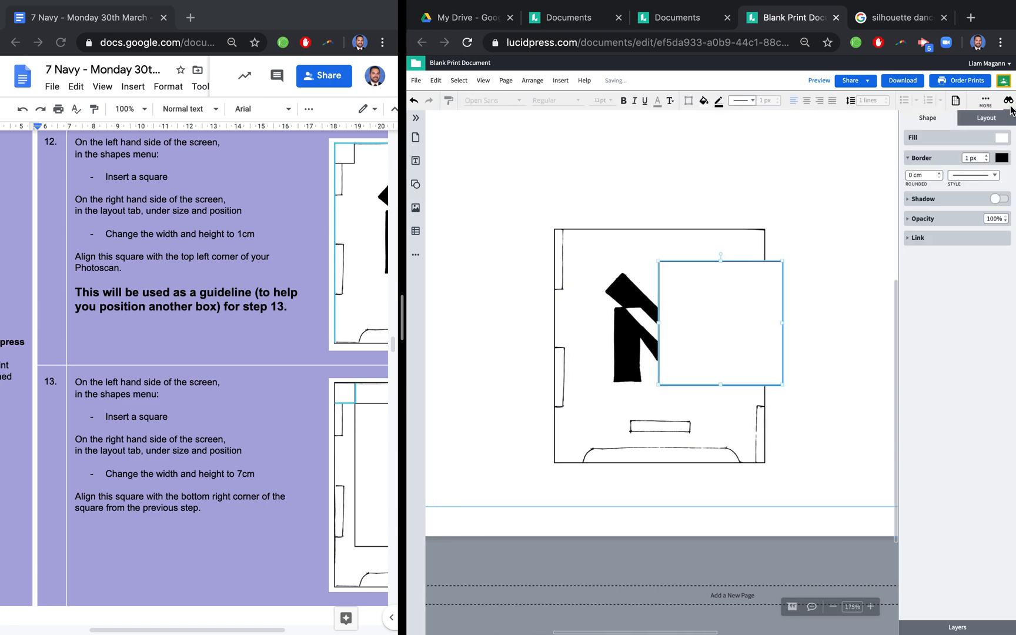
{"action": "left_click", "coordinate": [987, 118]}
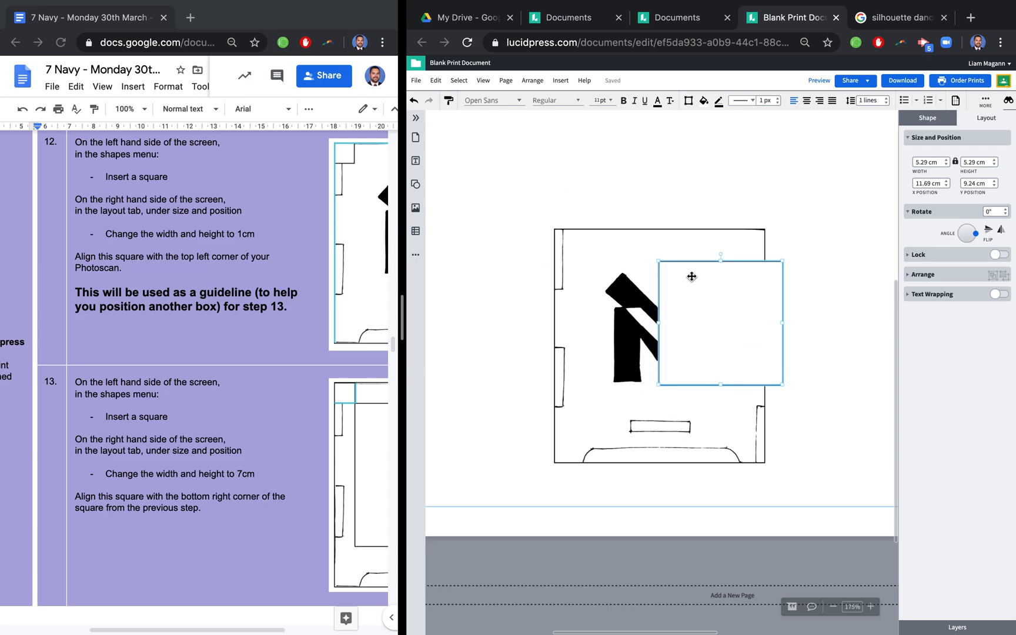
{"action": "left_click_drag", "start_coordinate": [714, 300], "coordinate": [611, 270]}
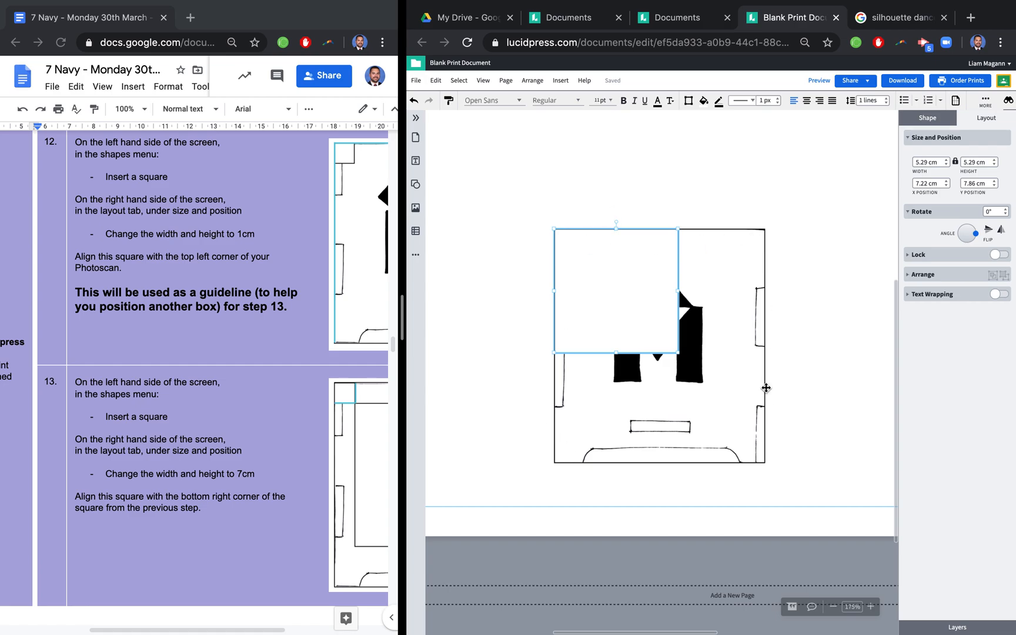
{"action": "left_click_drag", "start_coordinate": [933, 164], "coordinate": [896, 170]}
{"action": "type", "text": "1"}
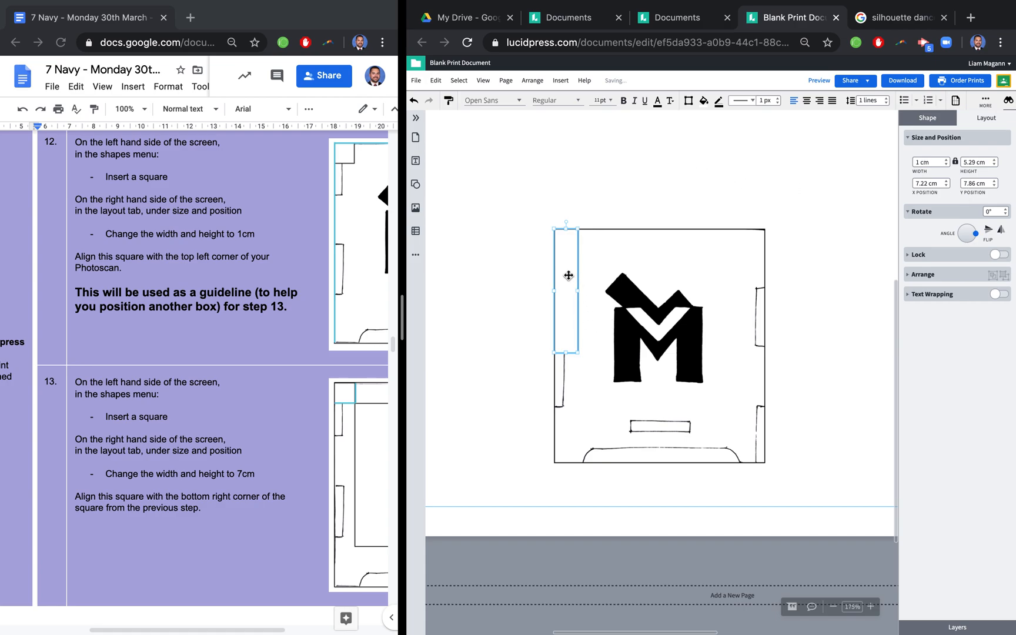
{"action": "key", "text": "ctrl+z"}
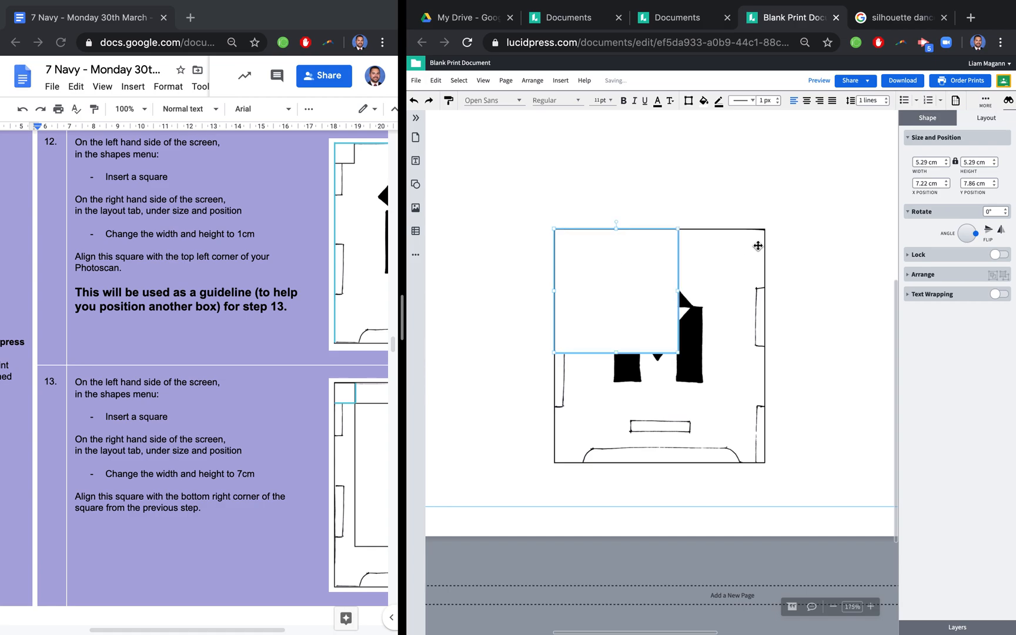
- Lock the square's proportions and resize it to 1 x 1 cm
{"action": "left_click", "coordinate": [956, 162]}
{"action": "type", "text": "1"}
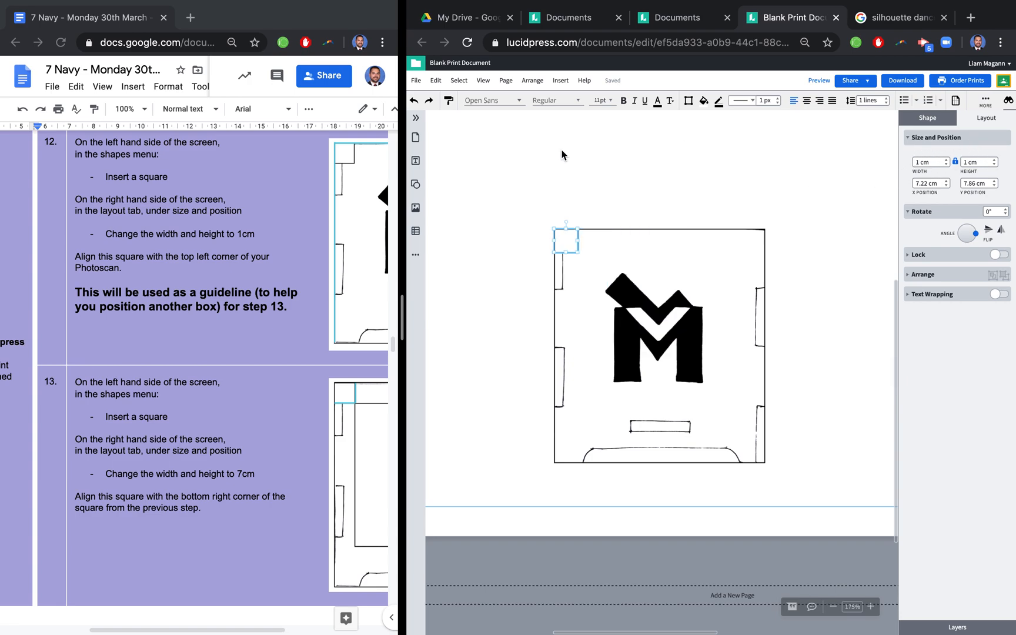
{"action": "left_click", "coordinate": [534, 230]}
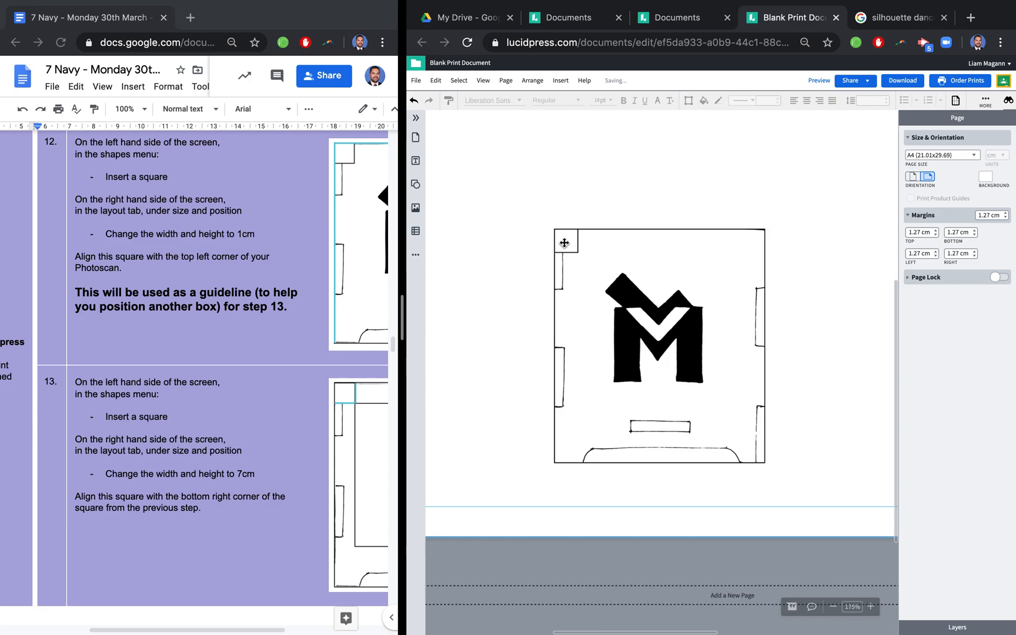
- Following instruction 13, insert a second square and align it with the bottom-right corner of the 1 cm square
{"action": "scroll", "coordinate": [286, 272], "scroll_direction": "down", "scroll_amount": 4}
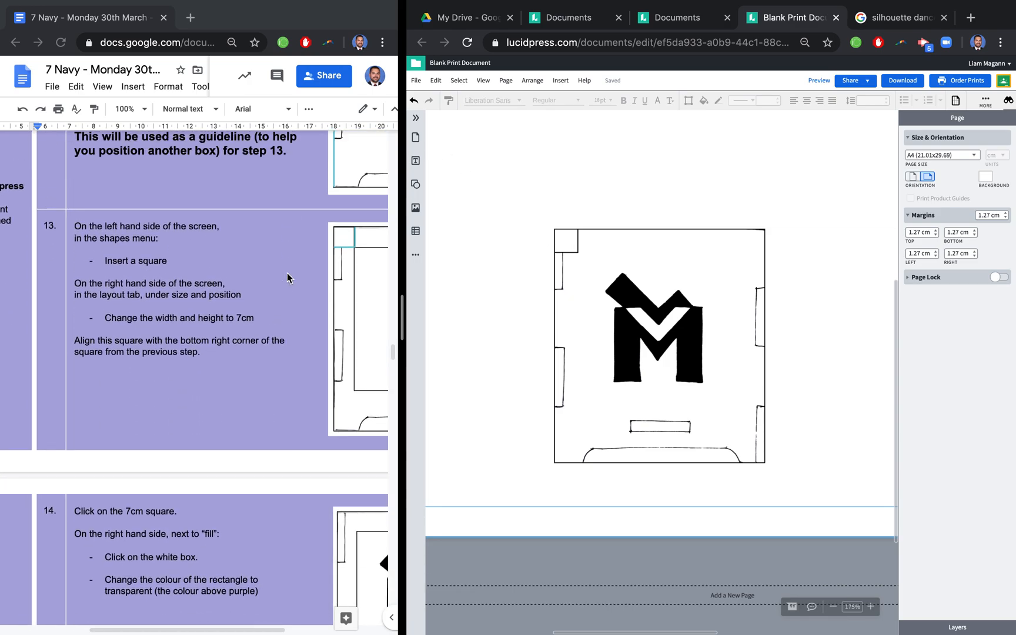
{"action": "scroll", "coordinate": [263, 231], "scroll_direction": "down", "scroll_amount": 3}
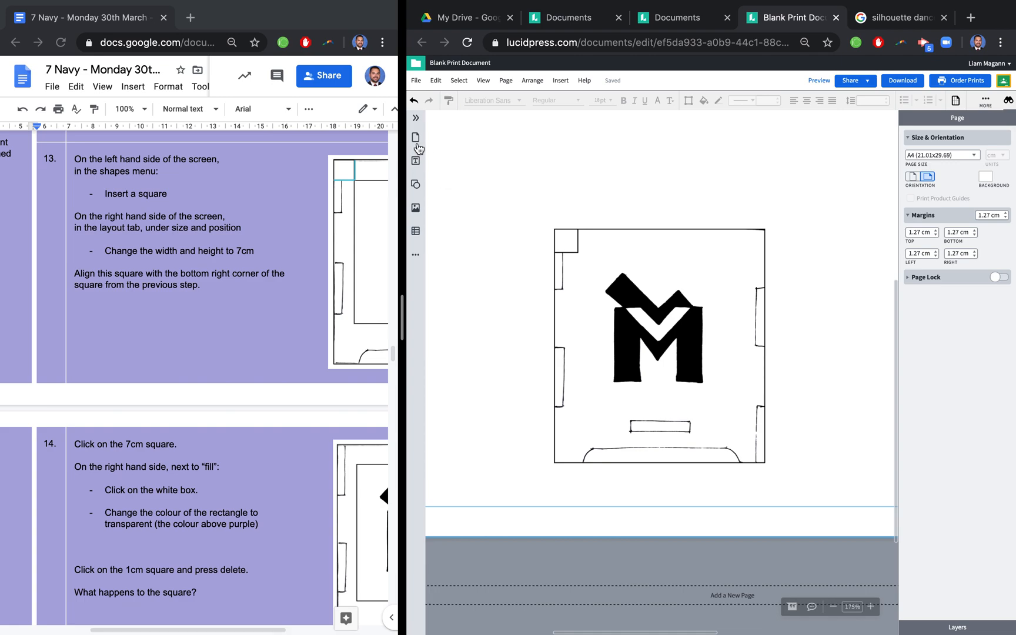
{"action": "left_click", "coordinate": [415, 184]}
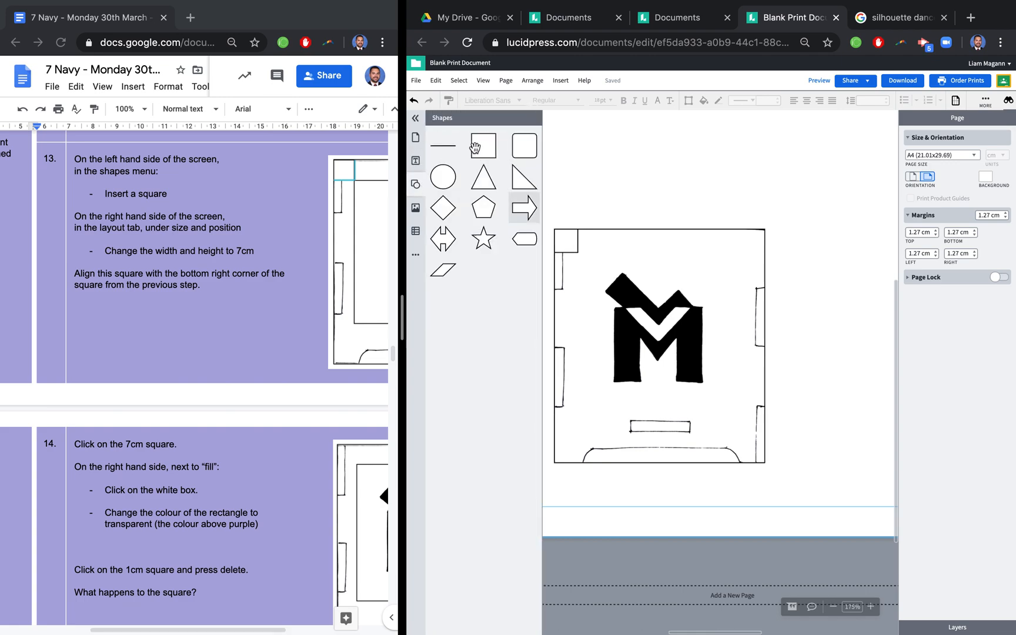
{"action": "left_click_drag", "start_coordinate": [479, 144], "coordinate": [633, 294]}
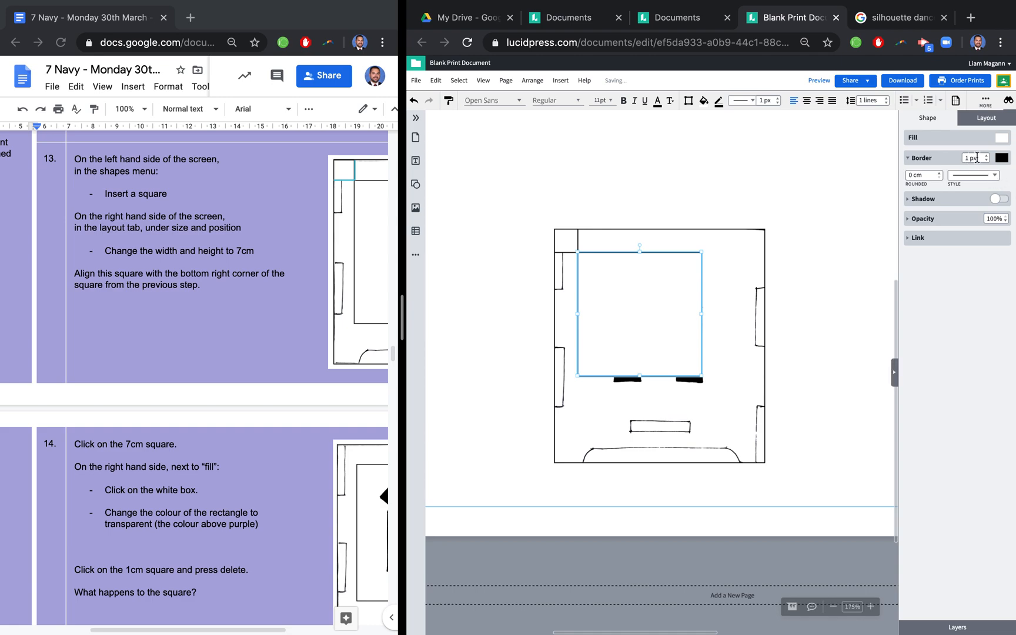
- Set the second square's width and height to 7 cm and delete the 1 cm guide square
{"action": "left_click", "coordinate": [983, 120]}
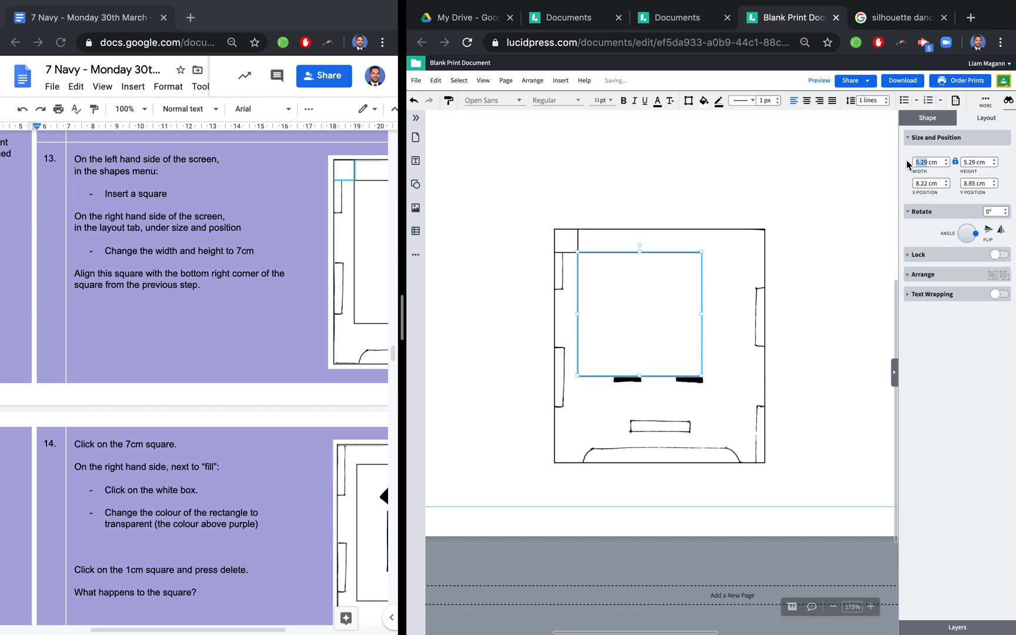
{"action": "type", "text": "7"}
{"action": "left_click", "coordinate": [848, 182]}
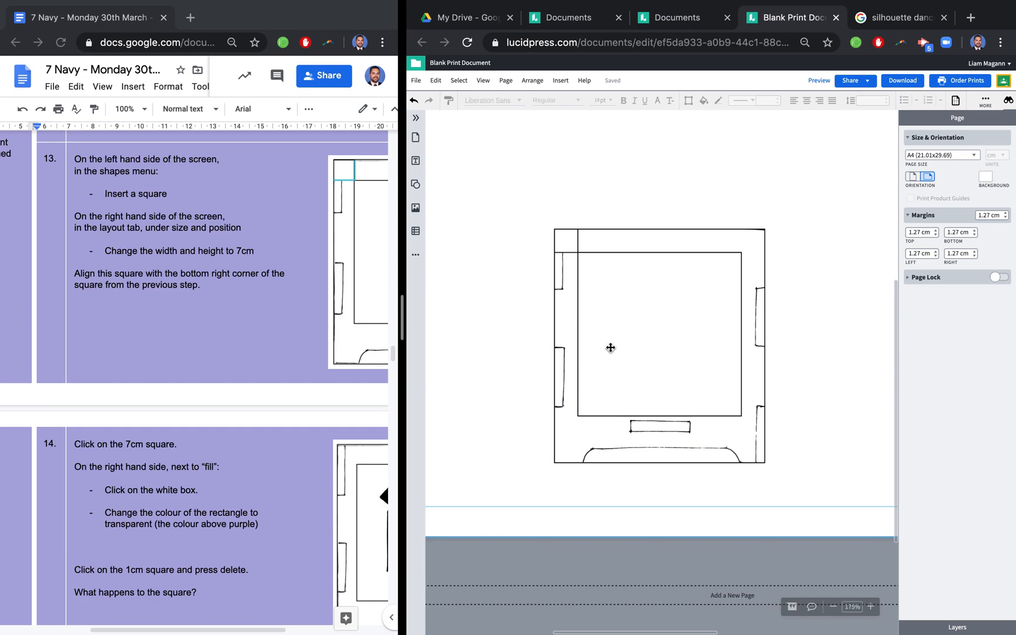
{"action": "left_click", "coordinate": [570, 243]}
{"action": "key", "text": "Delete"}
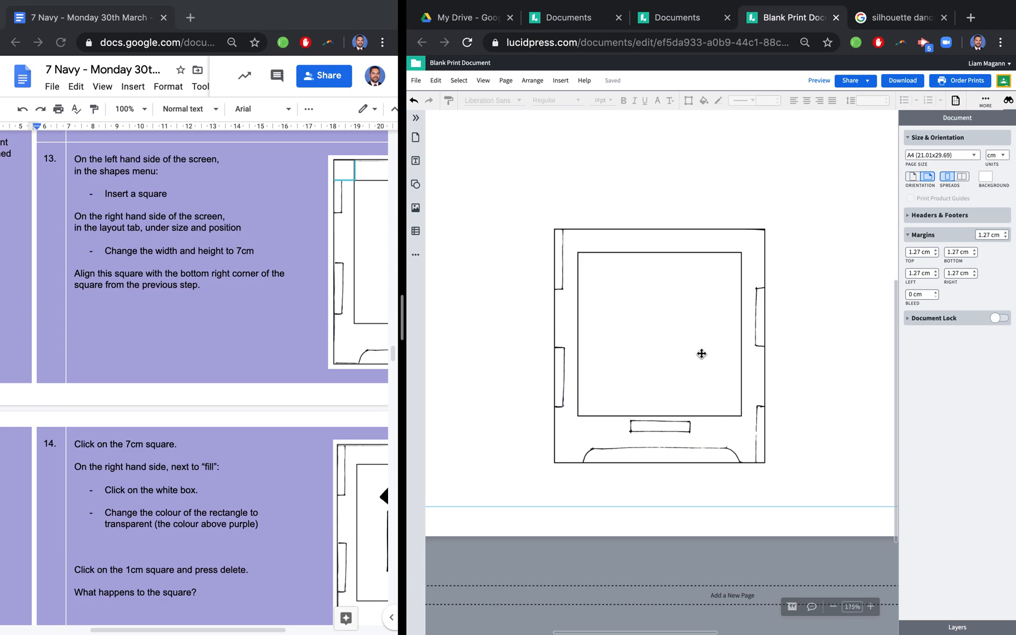
- Following instruction 14, change the 7 cm square's fill to transparent and deselect it
{"action": "scroll", "coordinate": [214, 431], "scroll_direction": "down", "scroll_amount": 5}
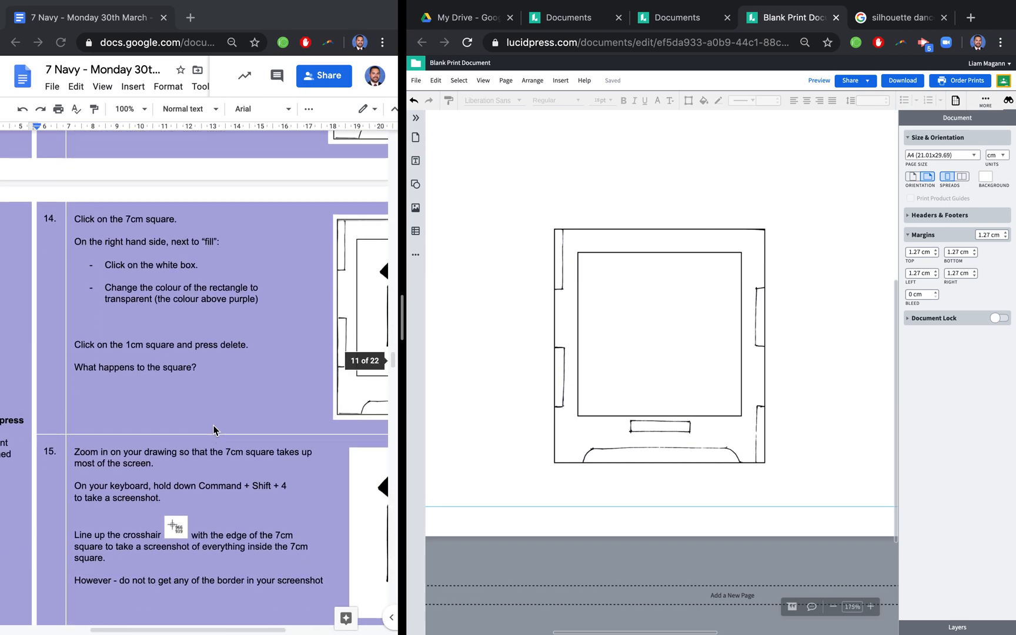
{"action": "scroll", "coordinate": [214, 431], "scroll_direction": "down", "scroll_amount": 1}
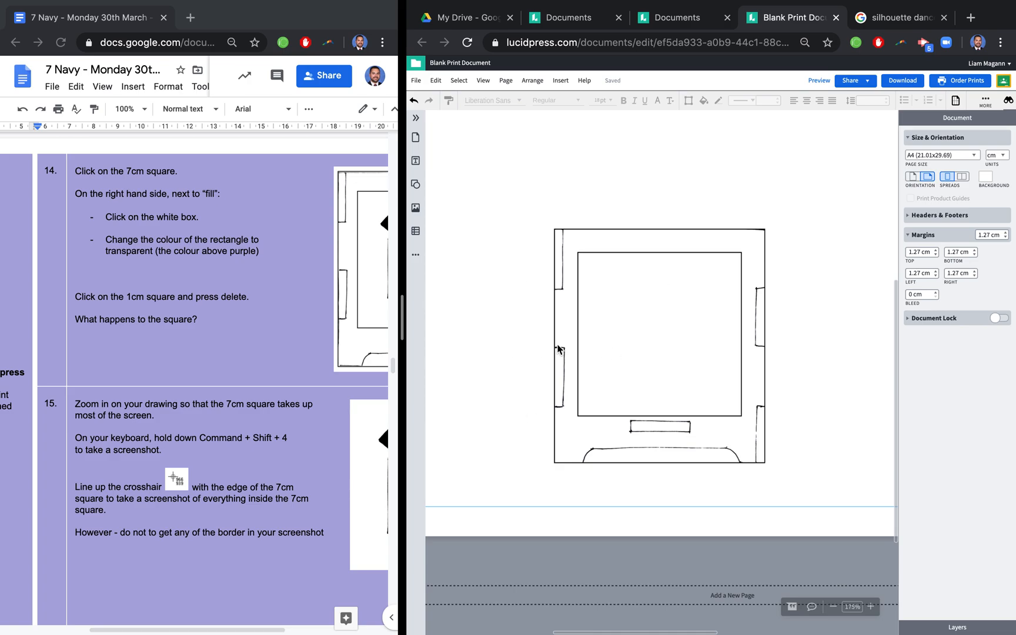
{"action": "left_click", "coordinate": [676, 320]}
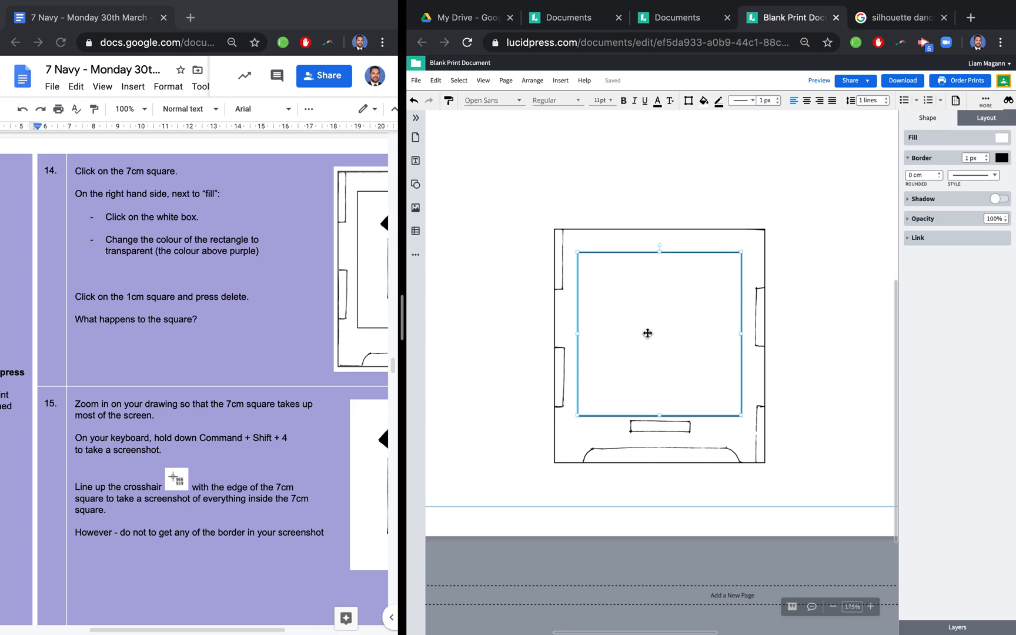
{"action": "left_click", "coordinate": [1003, 139]}
{"action": "left_click", "coordinate": [893, 238]}
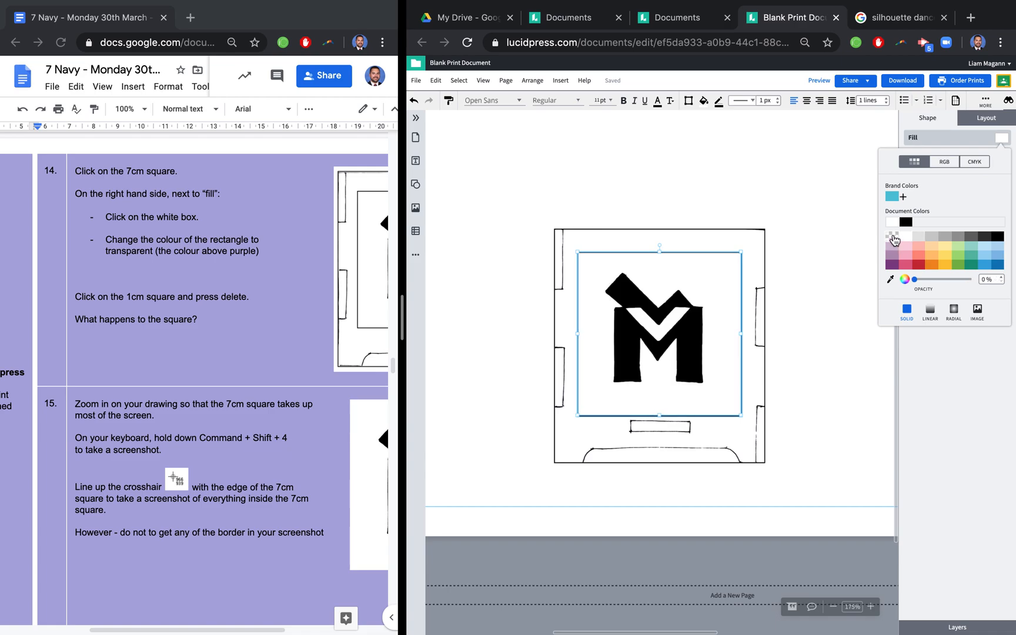
{"action": "left_click", "coordinate": [812, 306]}
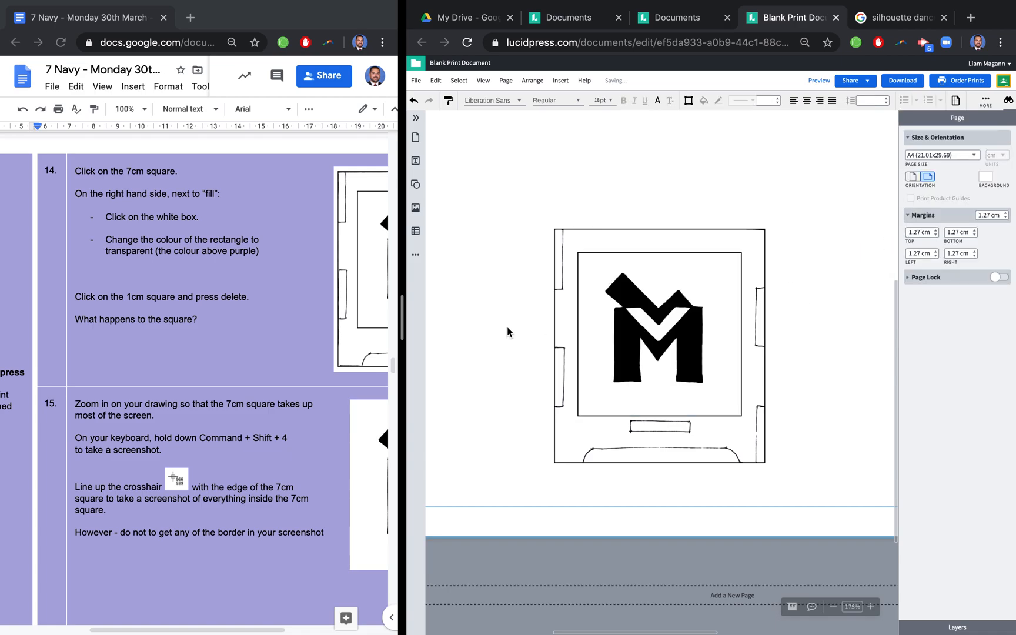
- Following instruction 15, take a screenshot of everything inside the 7 cm square at 452% zoom, leaving out its border
{"action": "scroll", "coordinate": [136, 371], "scroll_direction": "down", "scroll_amount": 5}
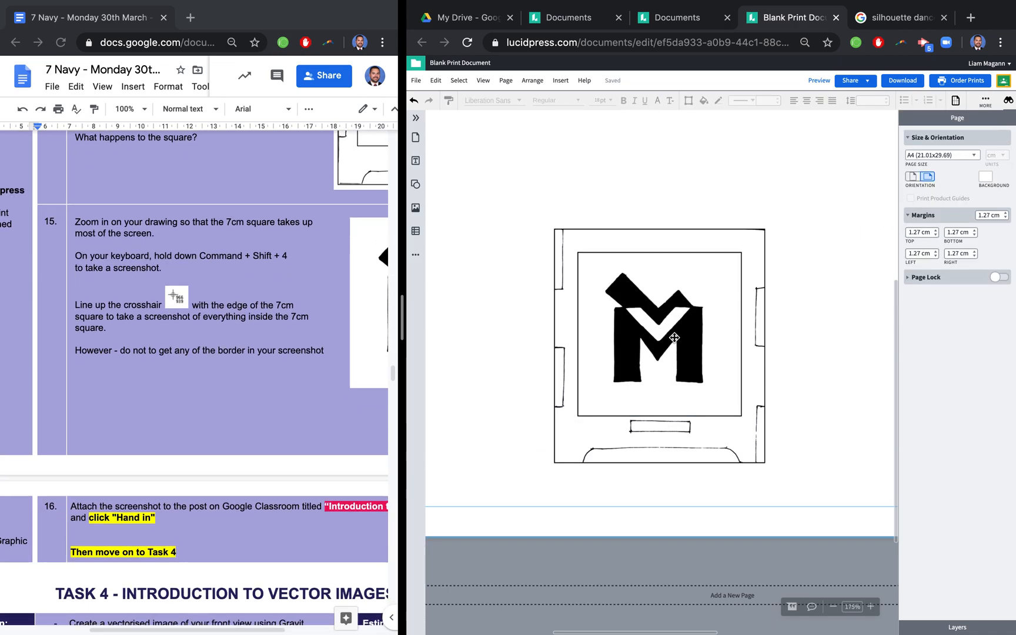
{"action": "scroll", "coordinate": [665, 329], "scroll_direction": "up", "scroll_amount": 8}
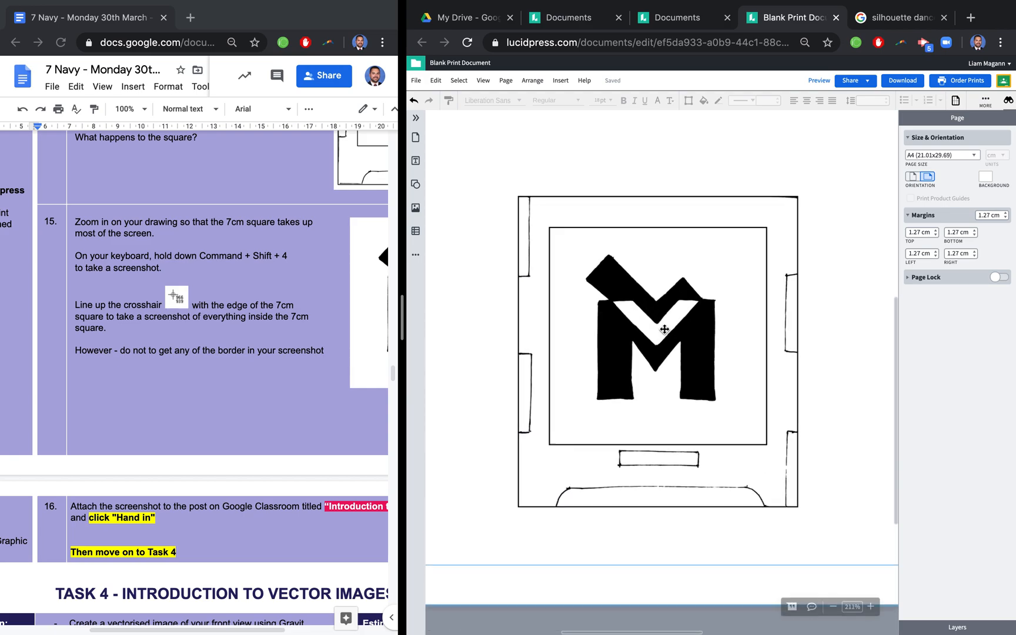
{"action": "scroll", "coordinate": [664, 327], "scroll_direction": "up", "scroll_amount": 3}
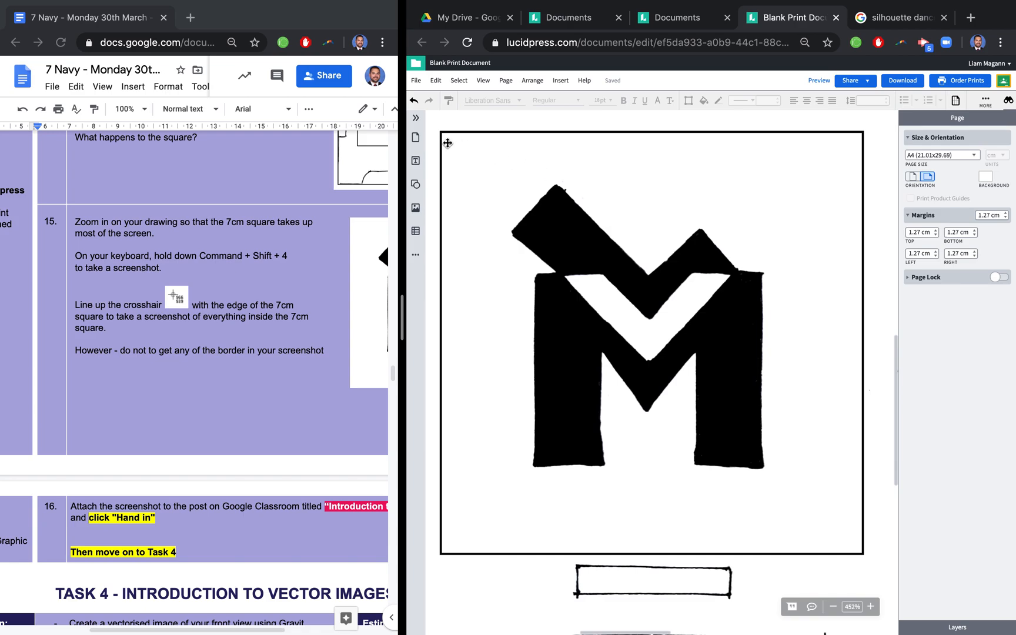
{"action": "key", "text": "super+shift+4"}
{"action": "left_click_drag", "start_coordinate": [442, 134], "coordinate": [860, 551]}
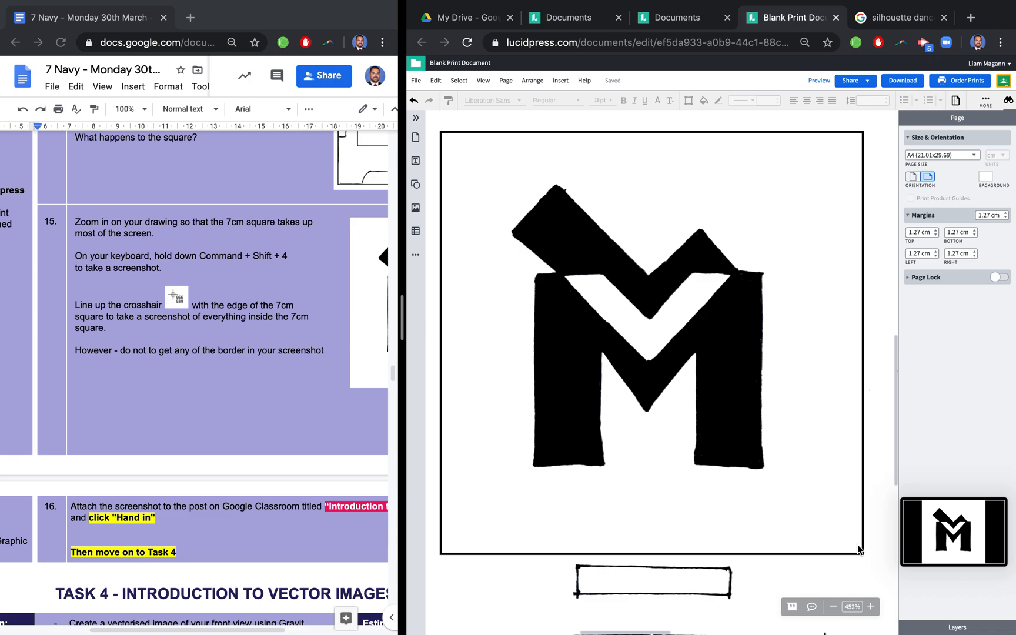
- Widen the instructions document's side of the split screen and read instruction 16 and the first steps of Task 4
{"action": "scroll", "coordinate": [257, 487], "scroll_direction": "down", "scroll_amount": 3}
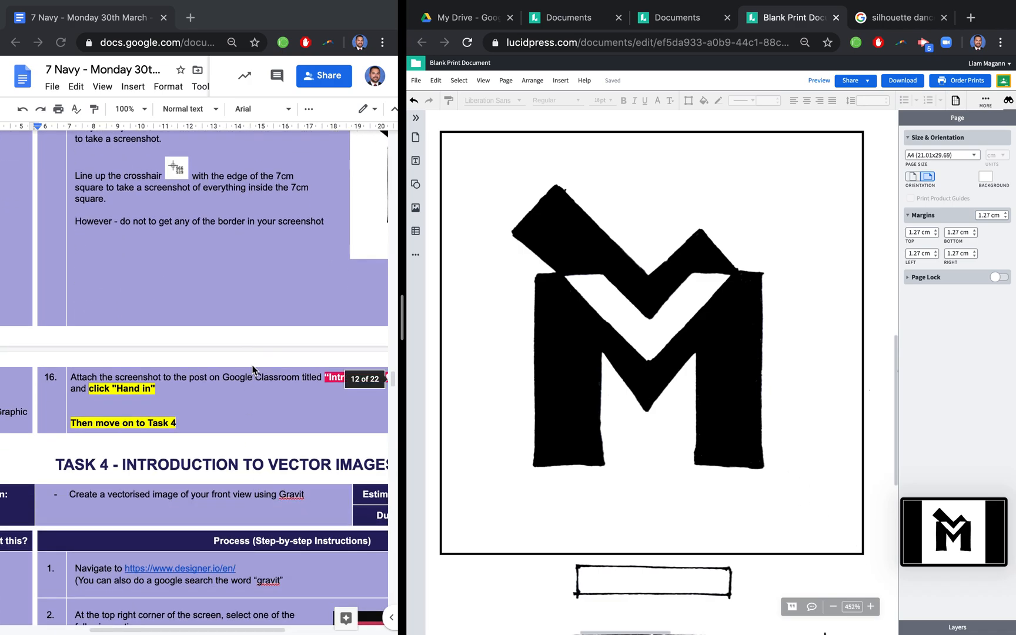
{"action": "left_click", "coordinate": [287, 384]}
{"action": "left_click_drag", "start_coordinate": [410, 328], "coordinate": [794, 327]}
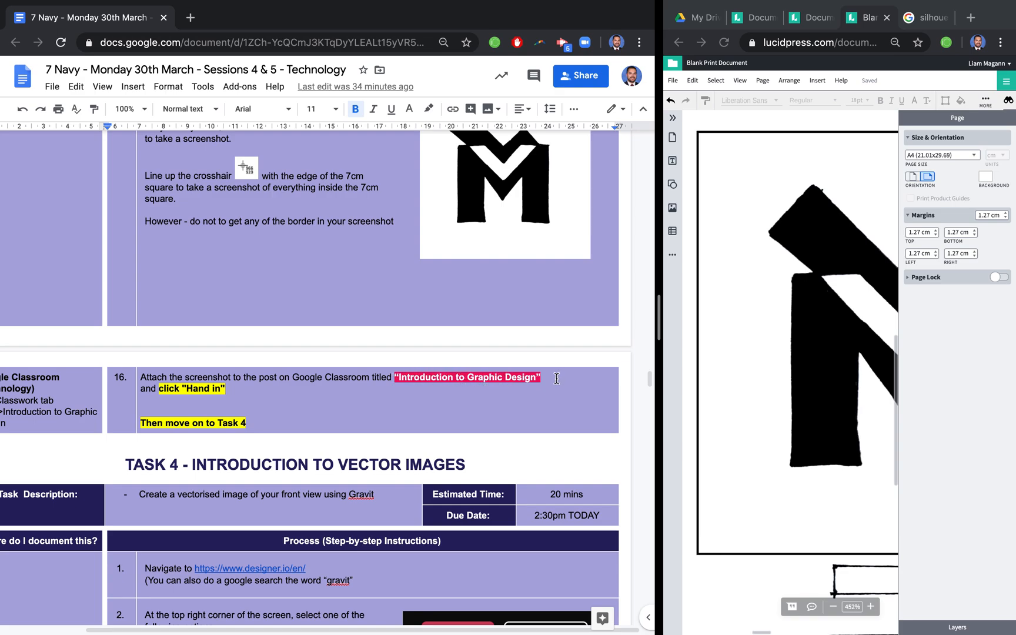
{"action": "scroll", "coordinate": [280, 414], "scroll_direction": "down", "scroll_amount": 5}
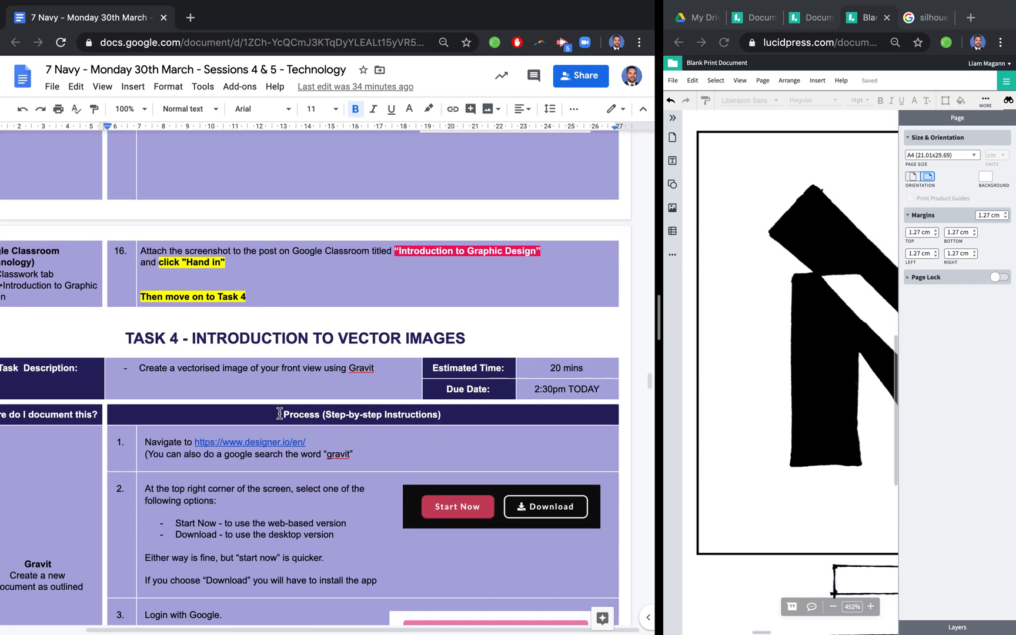
{"action": "scroll", "coordinate": [280, 414], "scroll_direction": "down", "scroll_amount": 1}
{"action": "scroll", "coordinate": [280, 414], "scroll_direction": "up", "scroll_amount": 1}
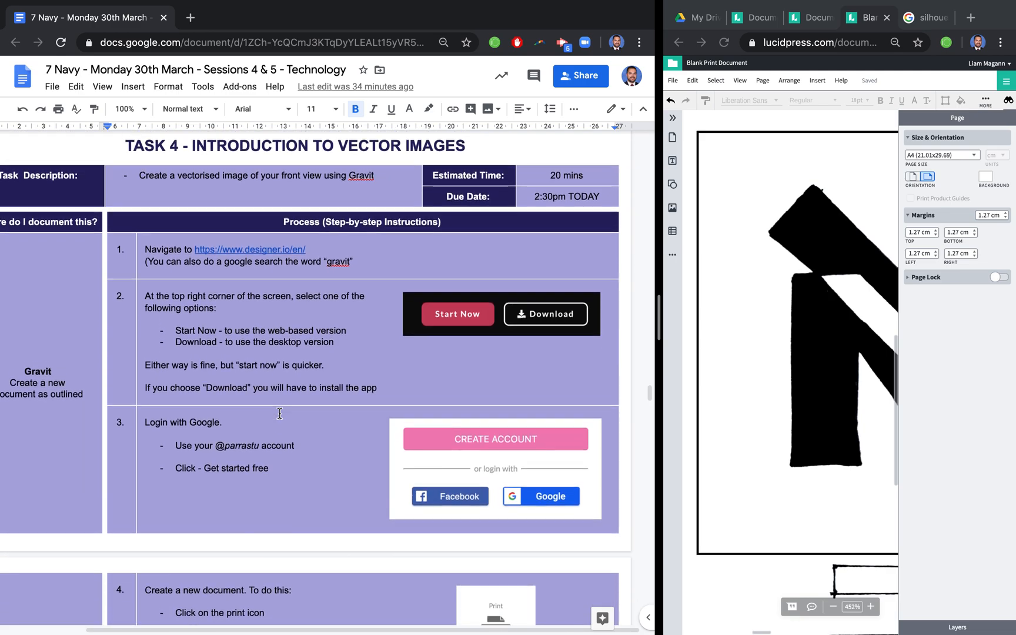
{"action": "mouse_move", "coordinate": [615, 8]}
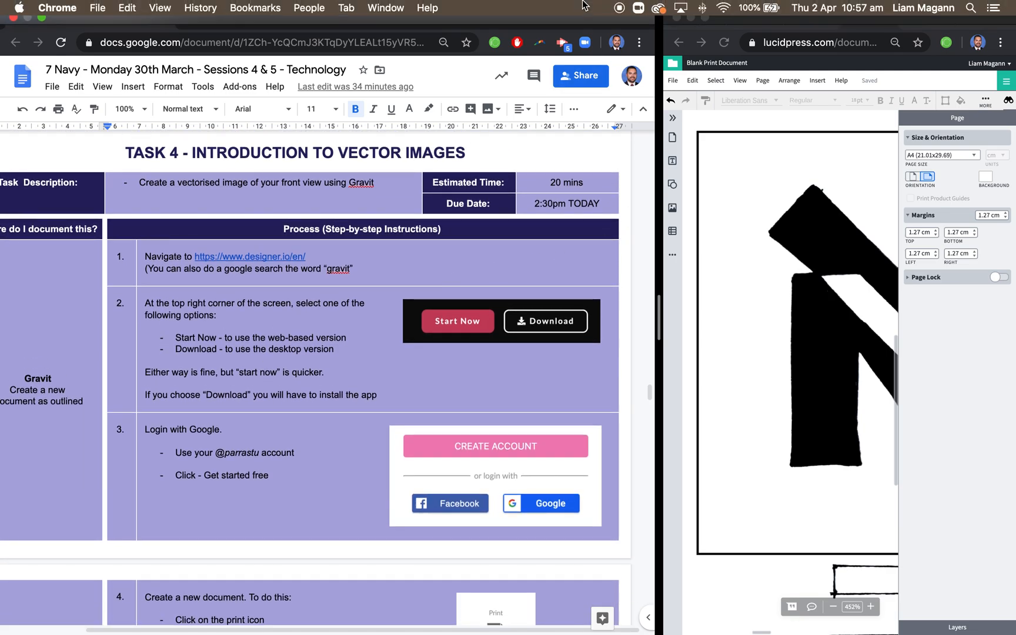